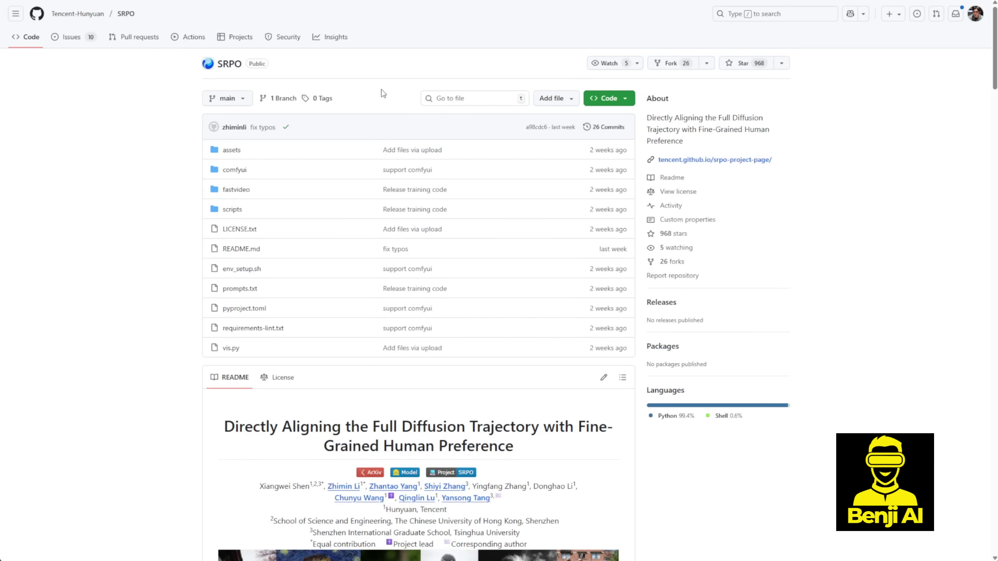
Scroll down through the Tencent-Hunyuan/SRPO README on GitHub.
scroll(129, 285, down, 6)
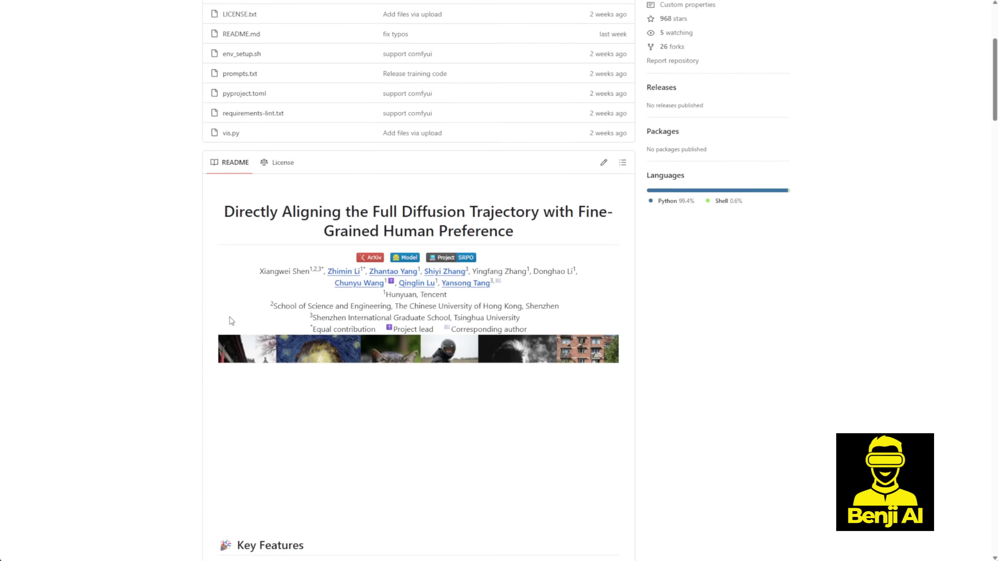
scroll(230, 320, down, 4)
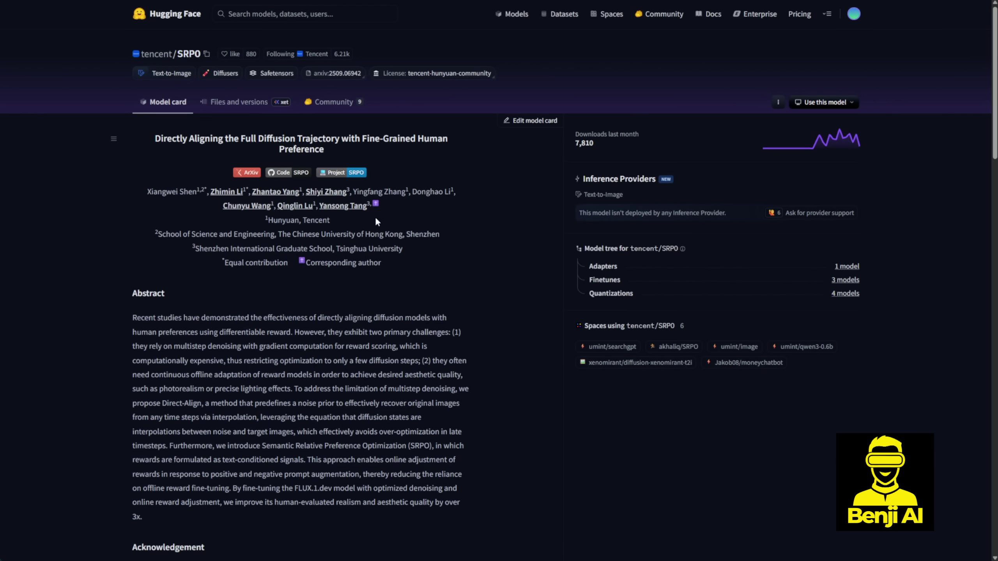
List the tencent/SRPO repository files, including the 47.6 GB diffusion_pytorch_model.safetensors.
click(247, 103)
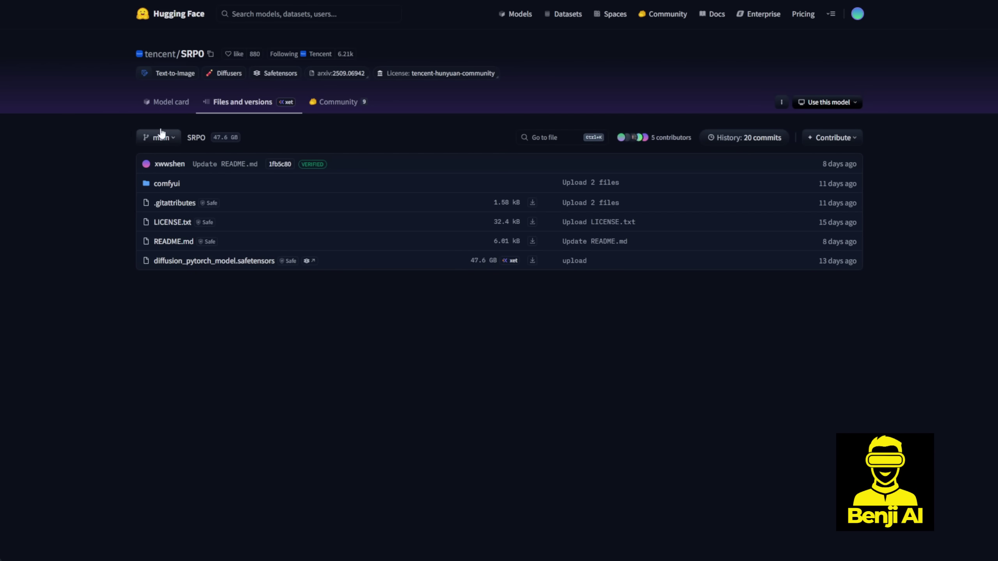
View the SRPO model card, then go to the SRPO-for-ComfyUI model card.
click(169, 102)
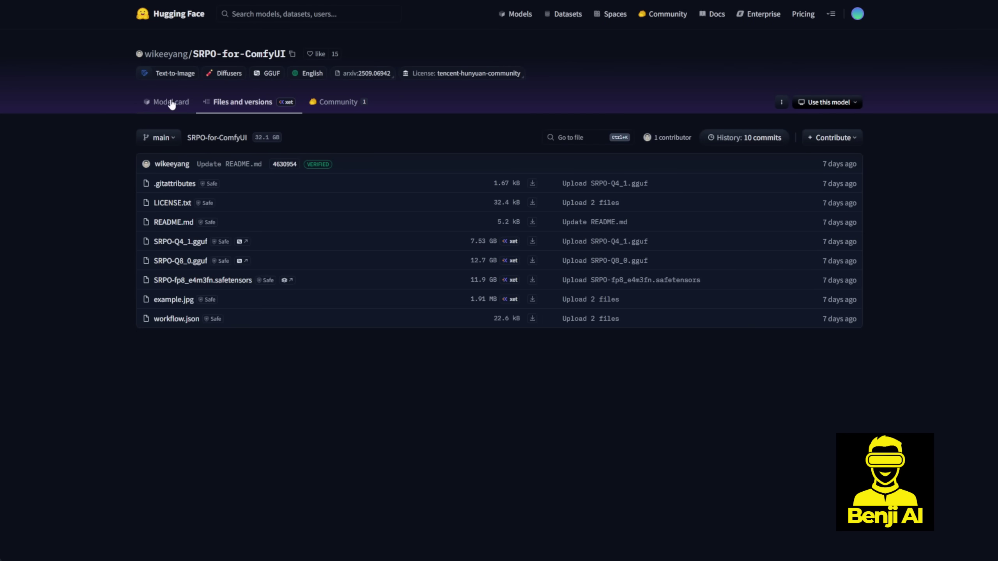
click(208, 54)
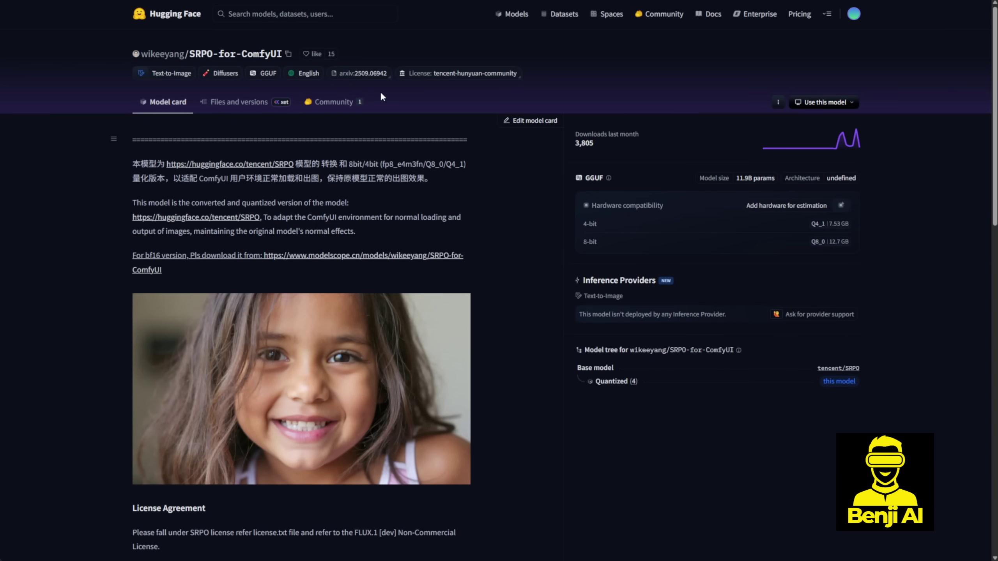
scroll(307, 307, down, 1)
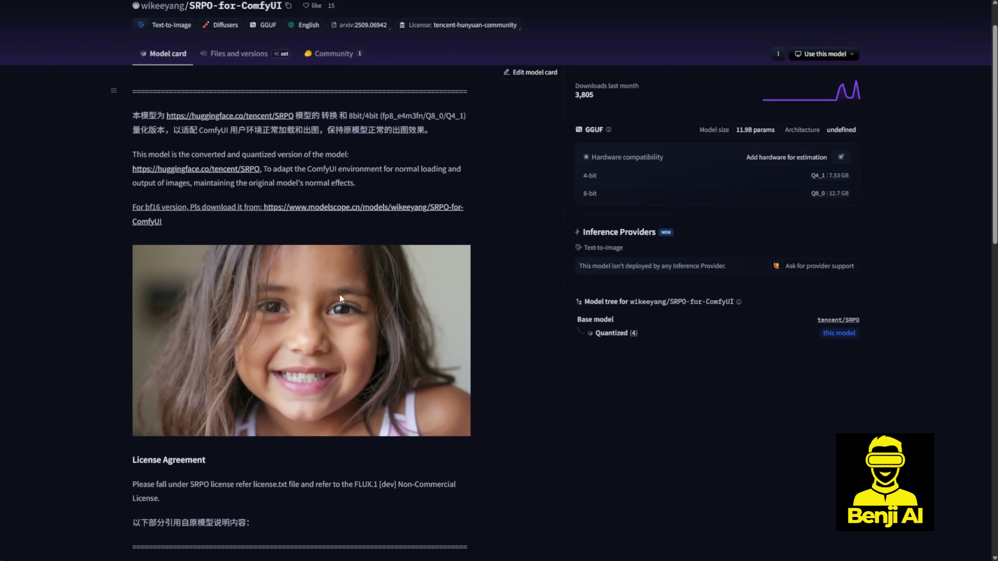
List the SRPO-for-ComfyUI files and check the fp8 safetensors file size.
click(232, 105)
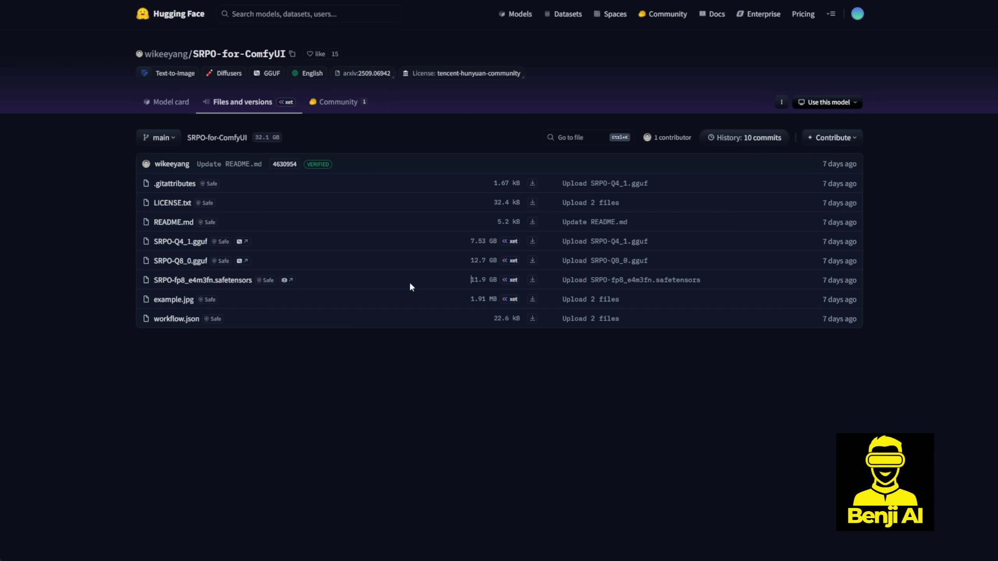
drag(400, 286, 507, 287)
click(354, 268)
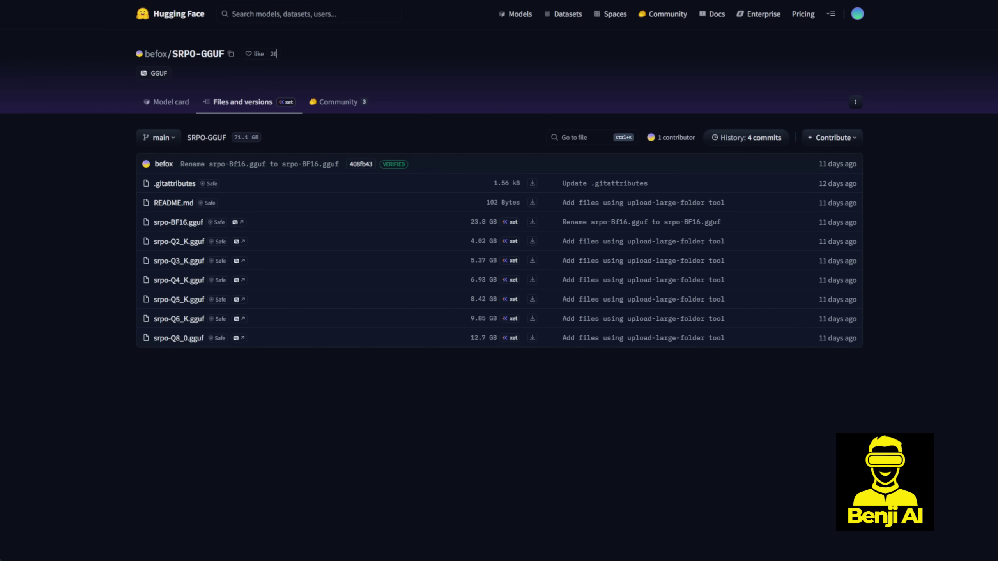
Check the SRPO-GGUF model card, then return to its file list.
click(175, 103)
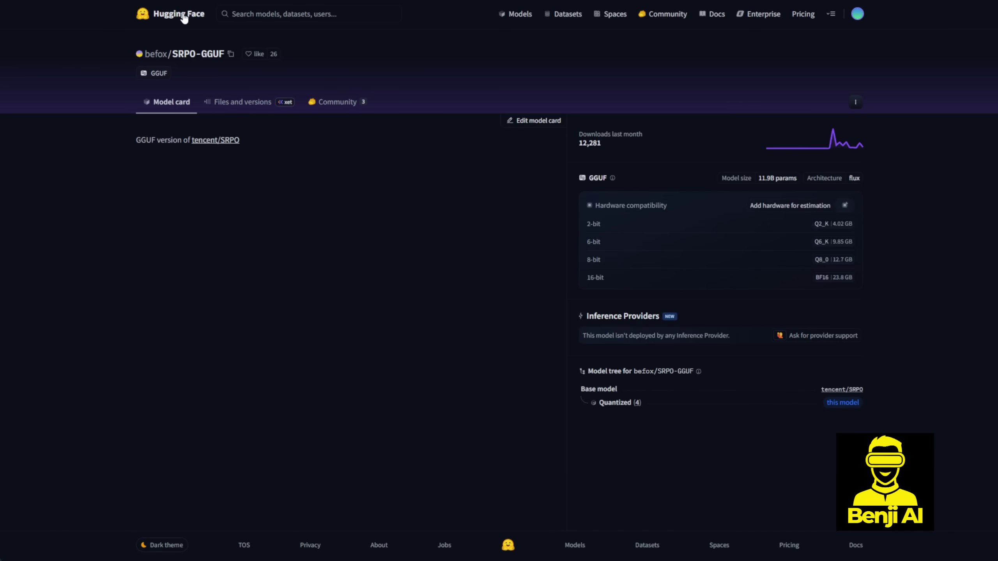
click(251, 101)
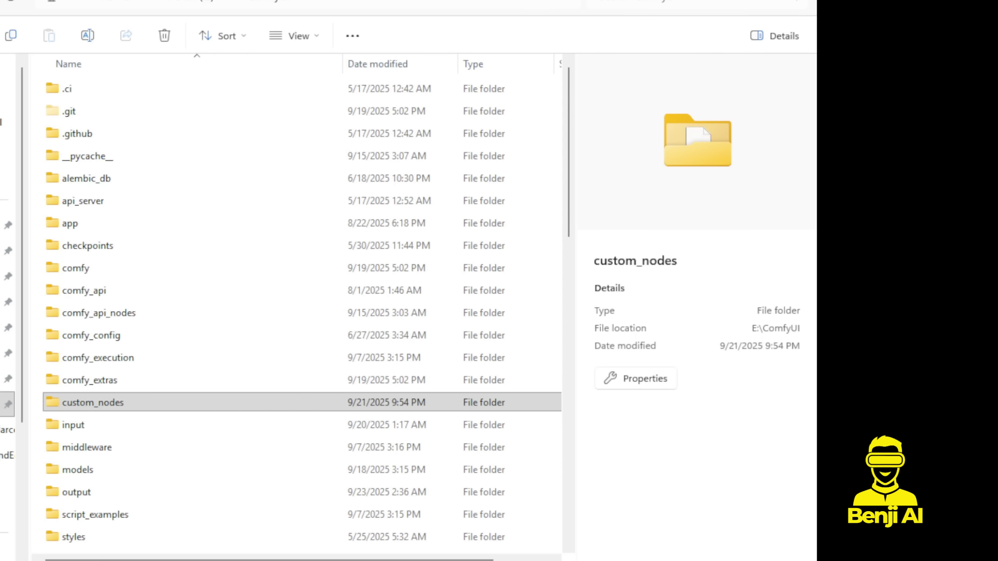
Open ComfyUI's models\unet folder and view the details of SRPO-Q8_0.gguf (11.8 GB).
click(104, 473)
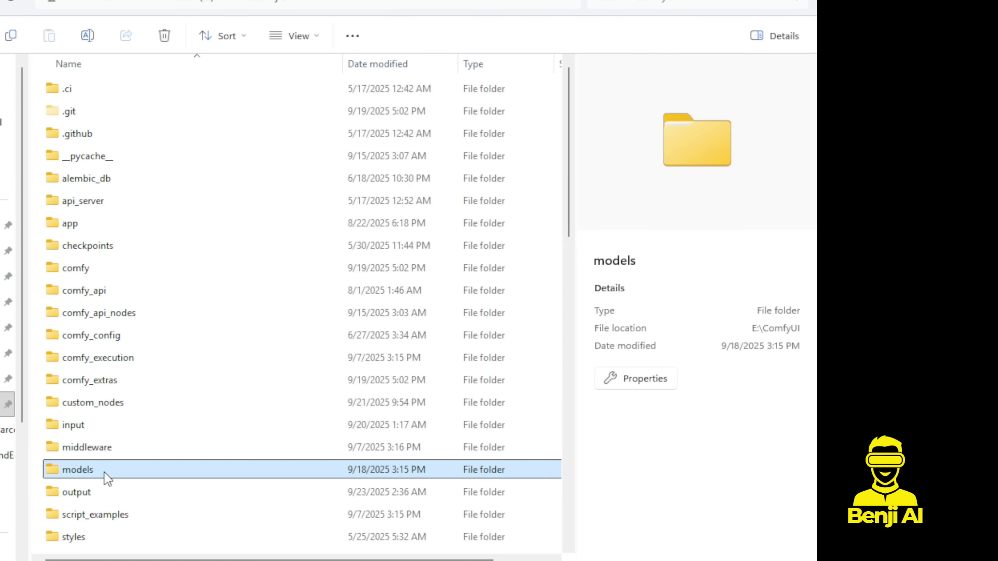
double_click(105, 473)
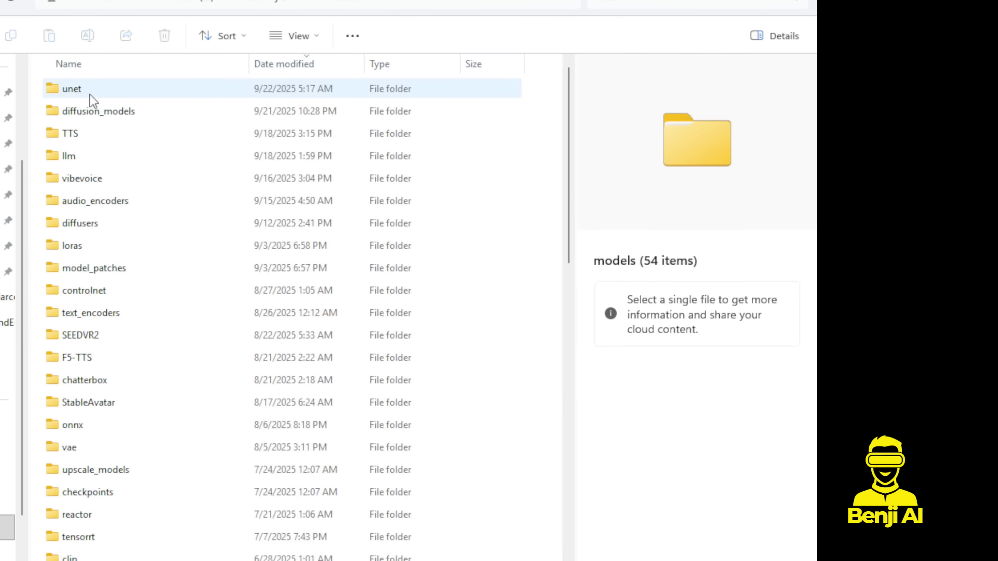
click(79, 89)
double_click(79, 88)
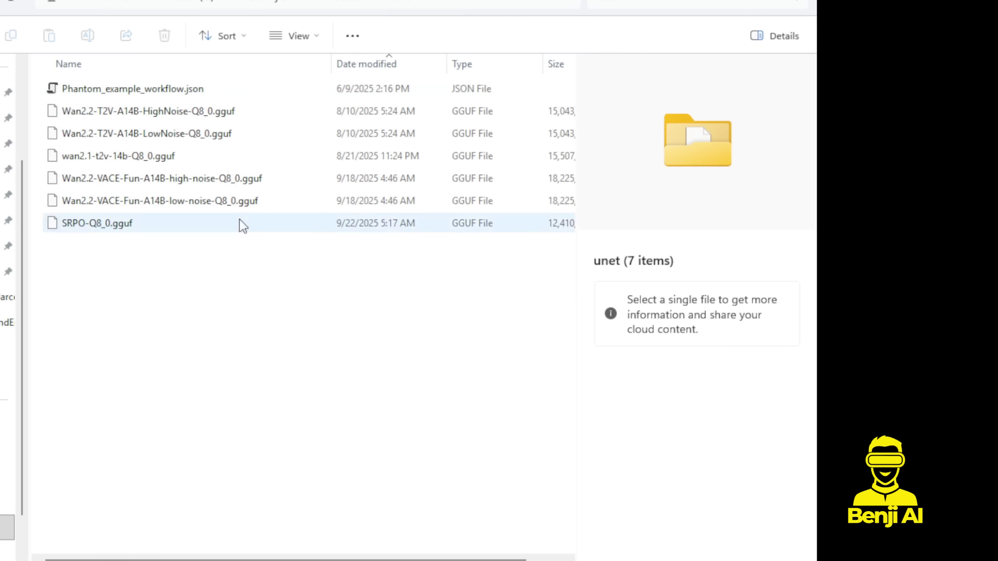
drag(209, 279, 100, 108)
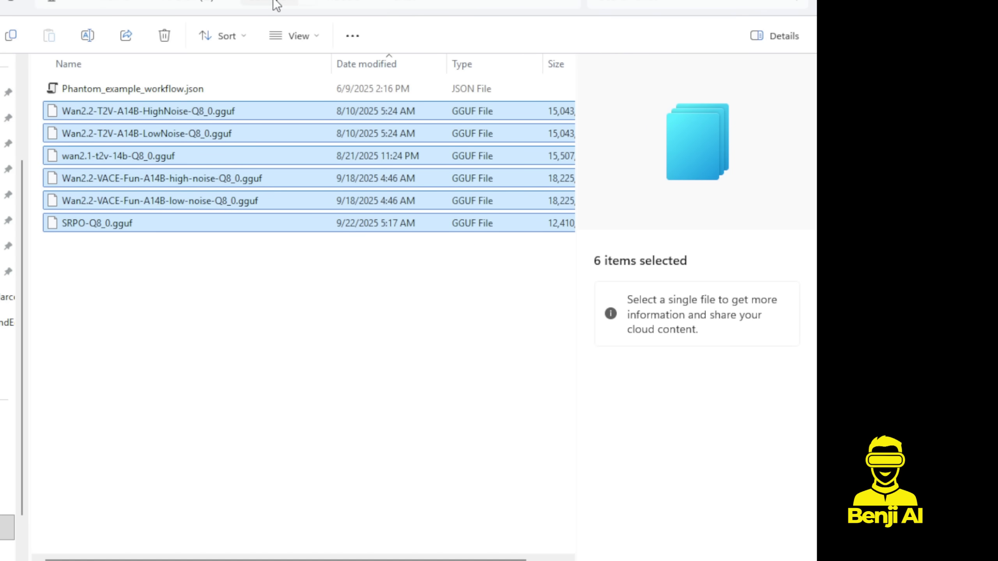
click(52, 228)
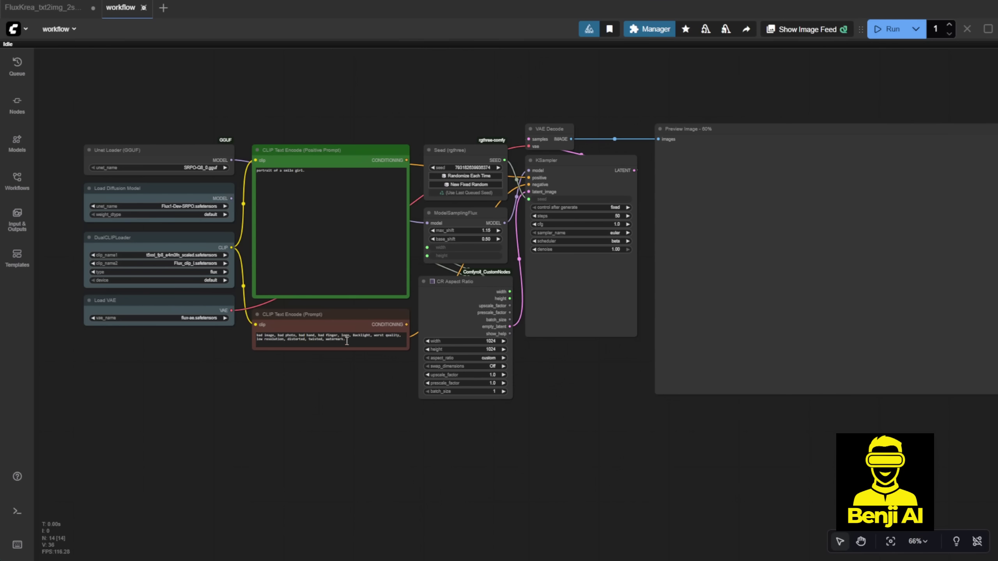
Move the Unet Loader (GGUF) node higher in the workflow.
scroll(299, 386, up, 4)
drag(301, 388, 358, 491)
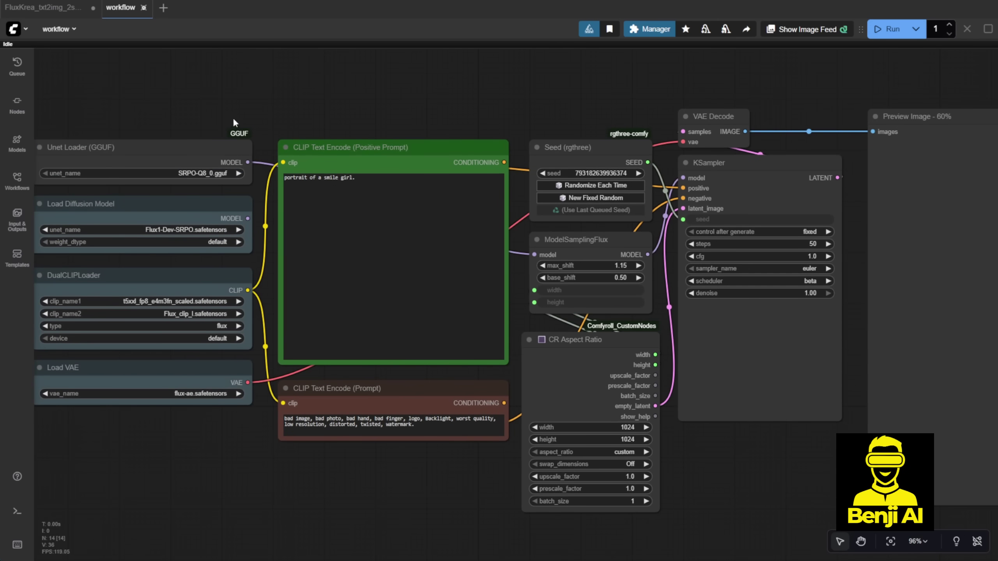
click(179, 150)
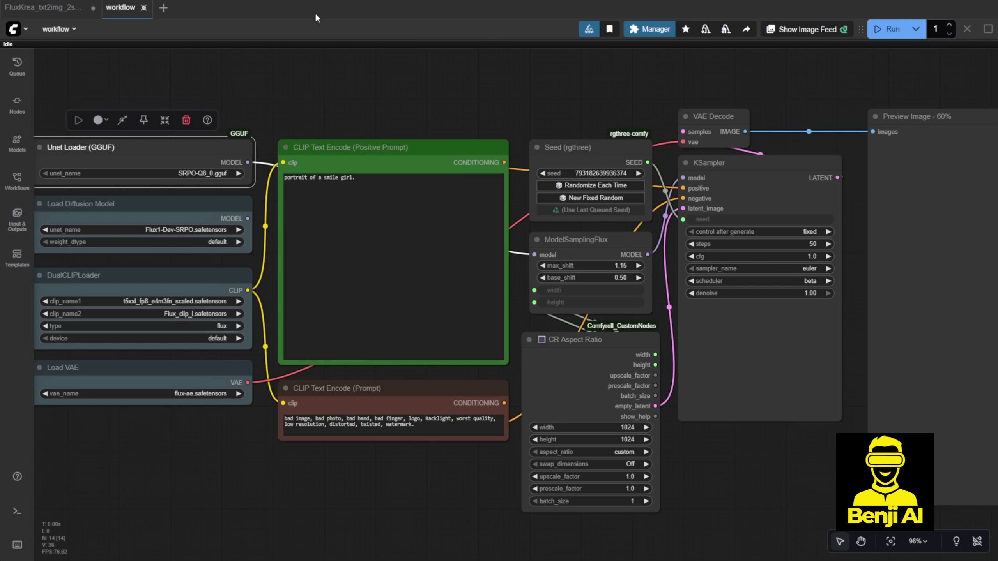
drag(146, 151, 156, 134)
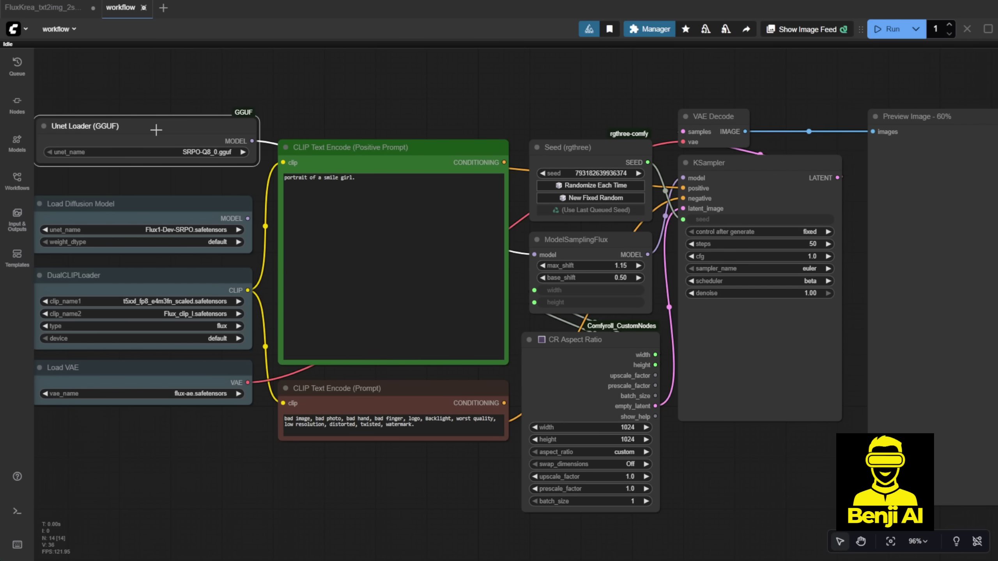
scroll(156, 133, up, 5)
click(311, 248)
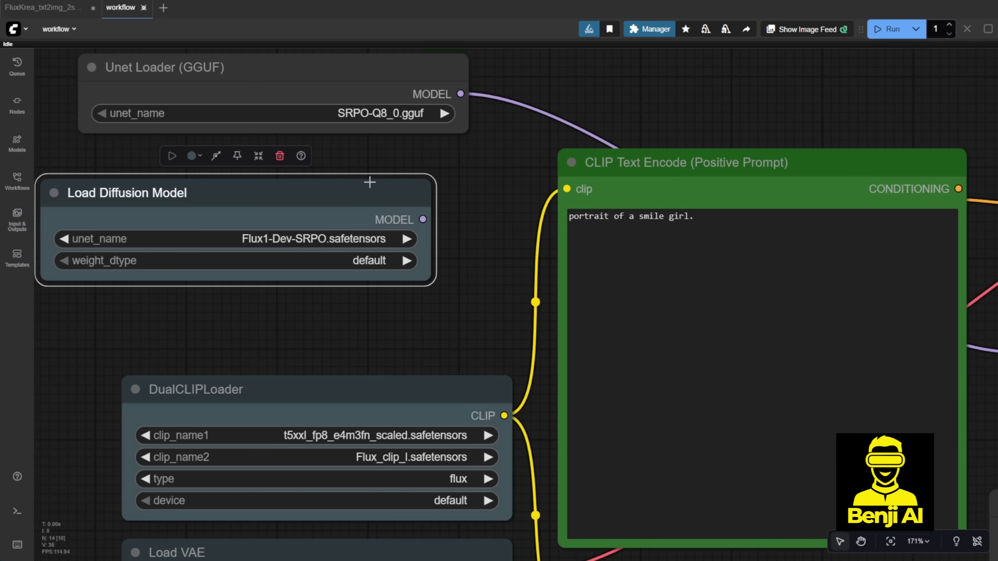
click(472, 176)
Place ModelSamplingFlux at the top above Seed and the Unet Loader at top left.
scroll(472, 176, down, 3)
drag(481, 178, 126, 187)
scroll(315, 218, down, 3)
drag(407, 143, 495, 173)
drag(610, 299, 595, 104)
drag(156, 152, 171, 106)
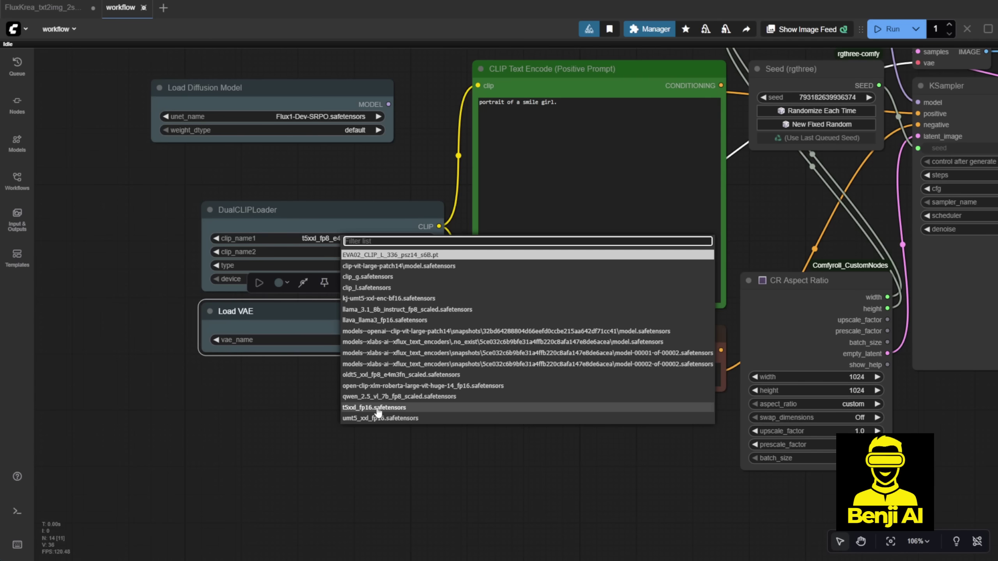
Set DualCLIPLoader's clip_name1 to t5xxl_fp16.safetensors.
click(568, 467)
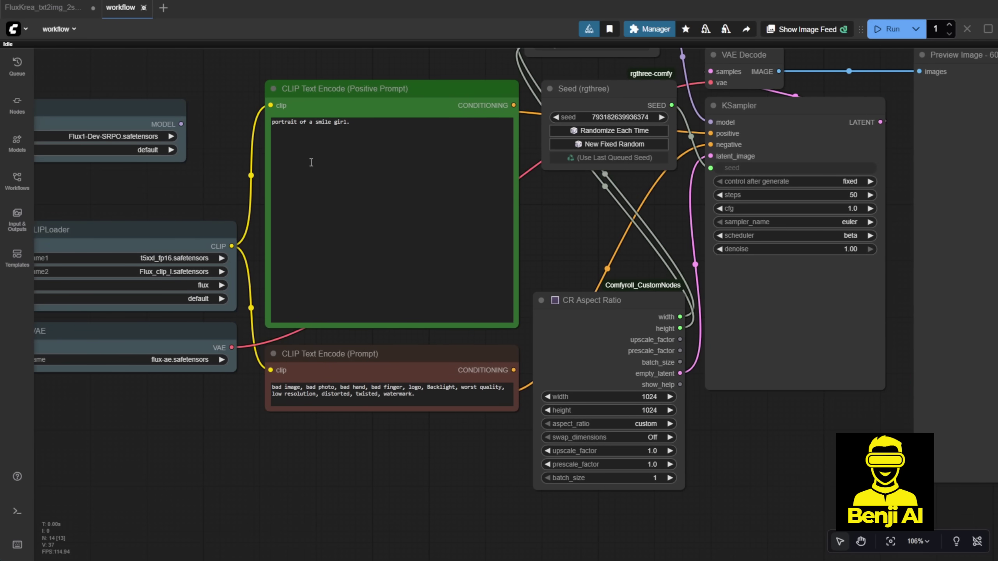
scroll(308, 160, down, 4)
scroll(344, 91, up, 3)
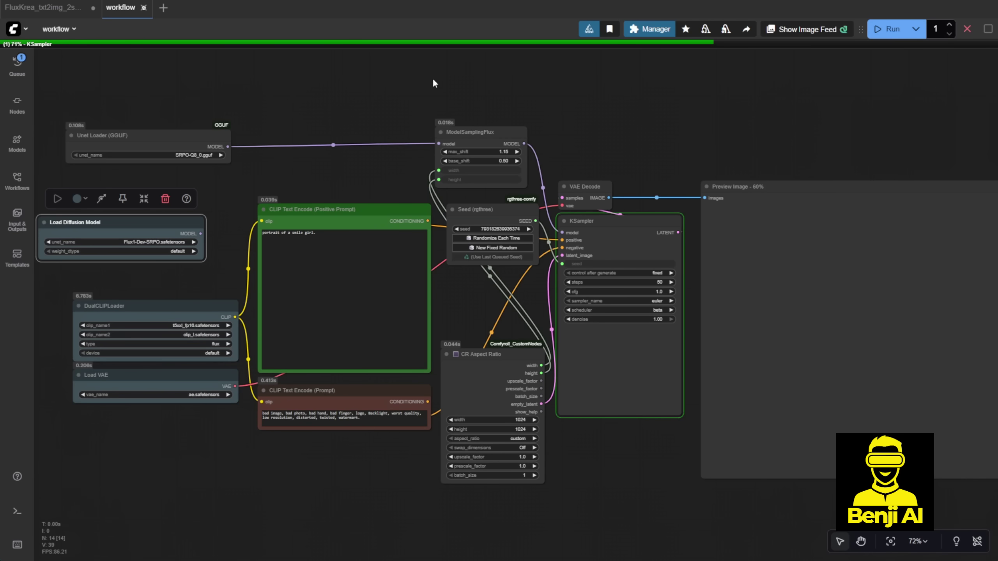
Centre and zoom into the generated smiling-girl portrait in Preview Image.
click(652, 134)
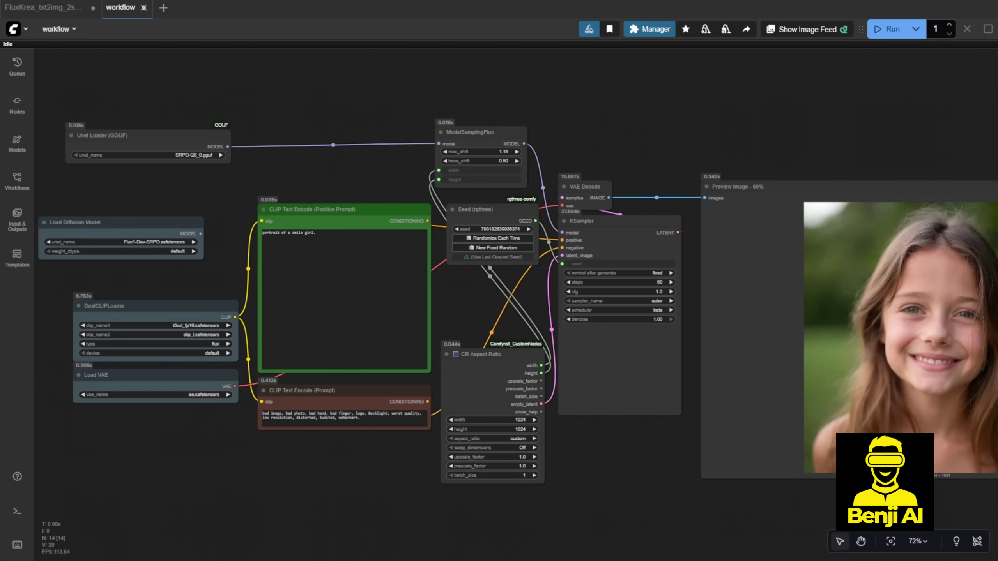
drag(707, 141, 334, 138)
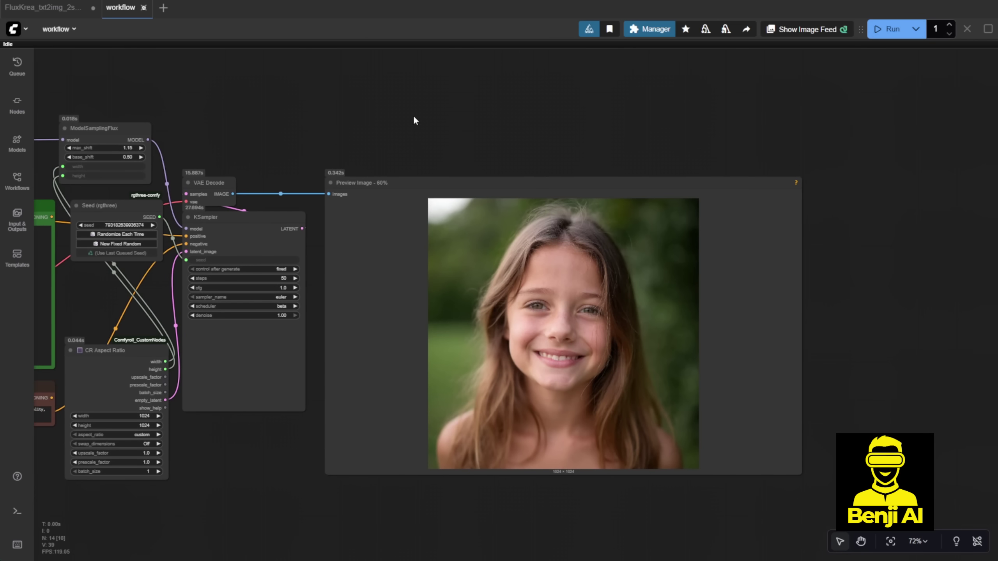
scroll(641, 351, up, 1)
scroll(641, 351, up, 2)
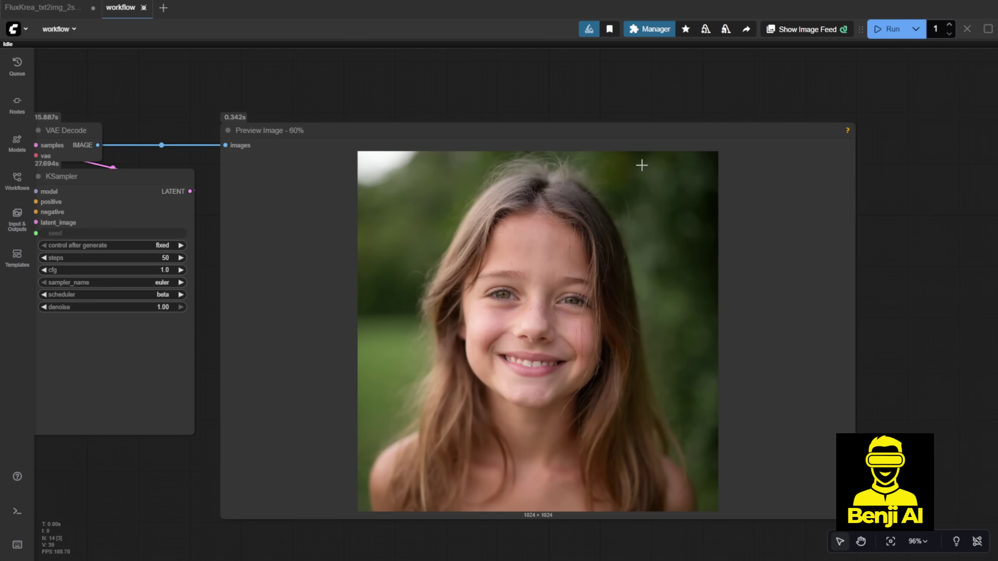
scroll(660, 253, up, 8)
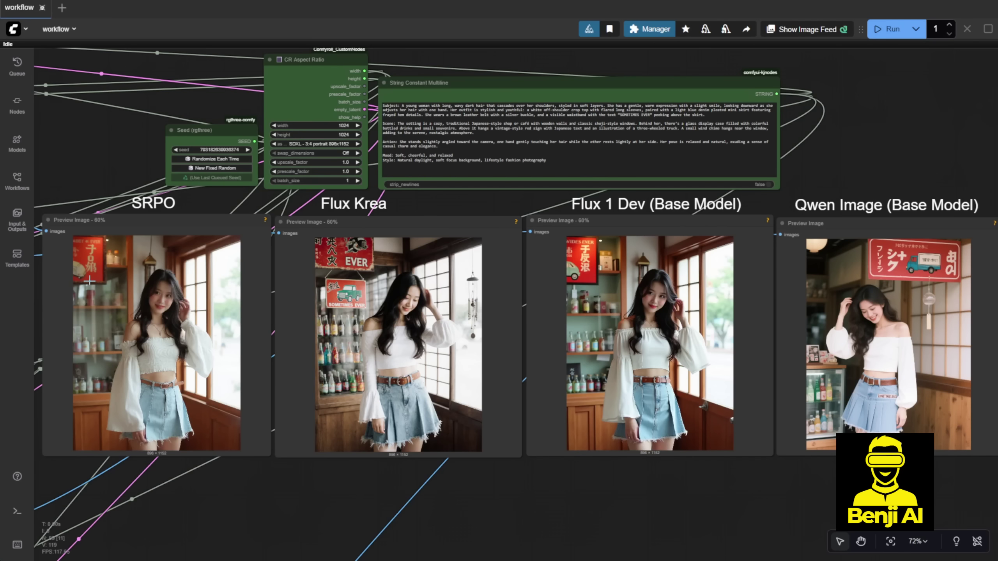
Pan across the SRPO, Flux Krea, Flux 1 Dev and Qwen previews, then open node search for 'Comp'.
scroll(89, 280, up, 5)
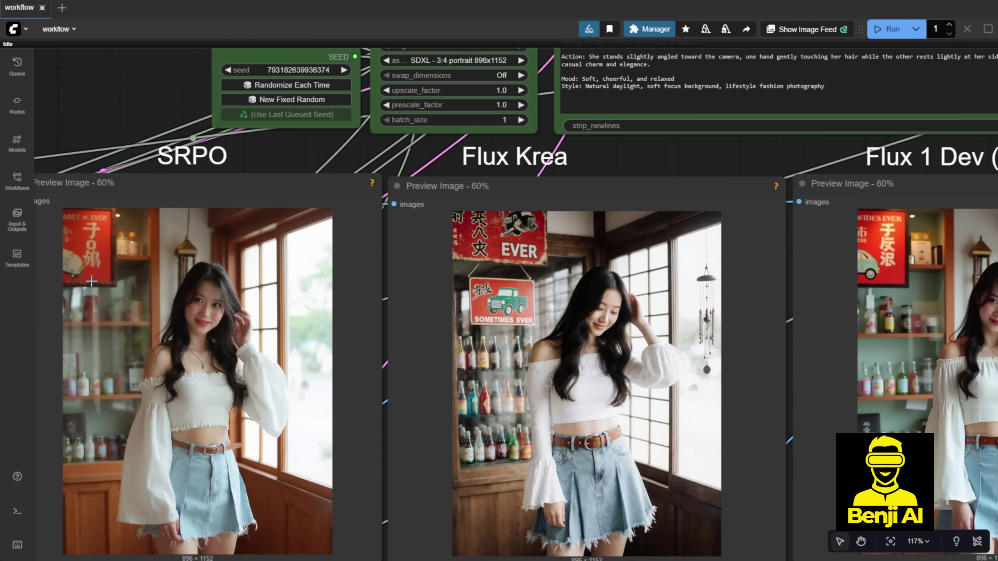
scroll(288, 151, down, 3)
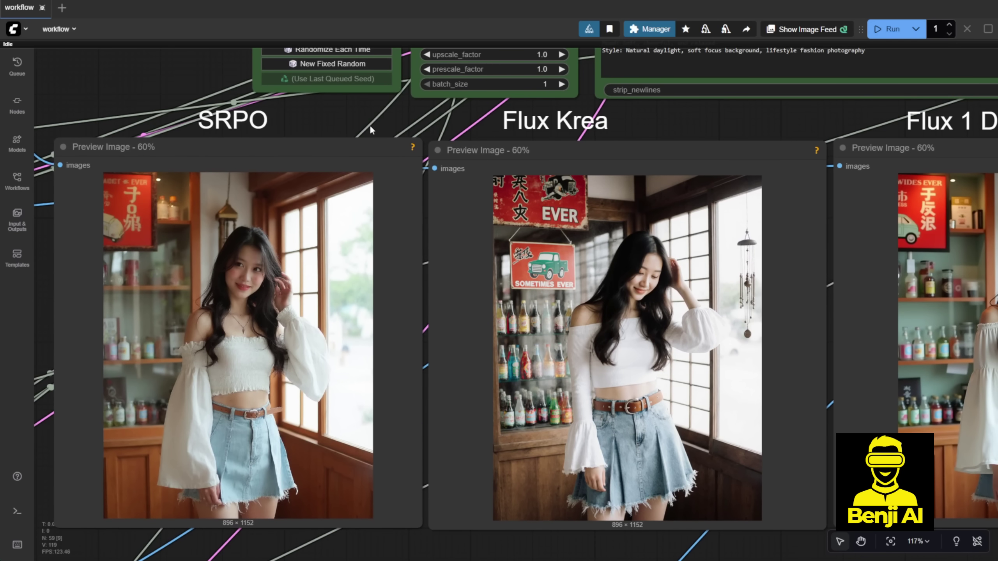
drag(346, 116, 74, 119)
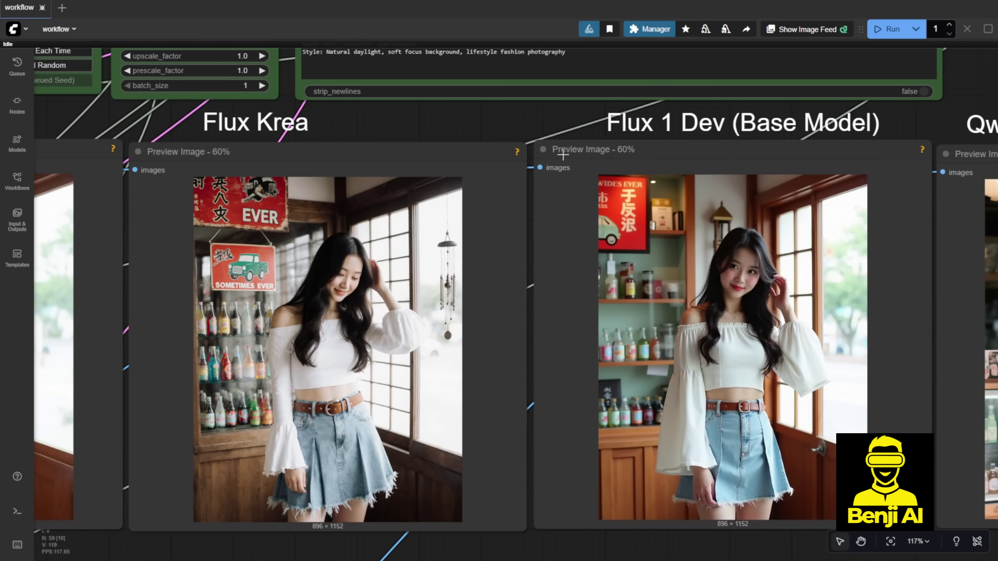
drag(564, 157, 130, 111)
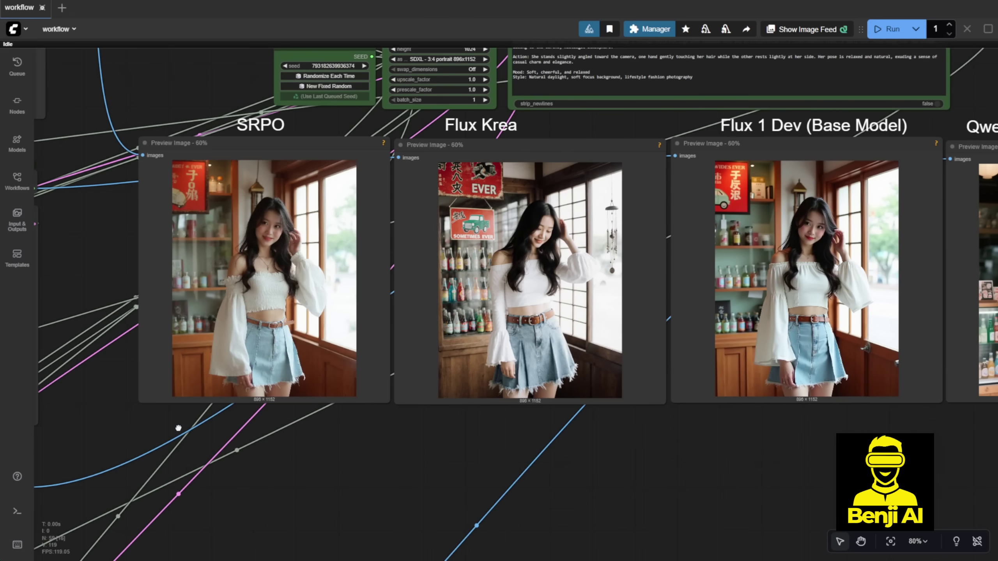
double_click(237, 425)
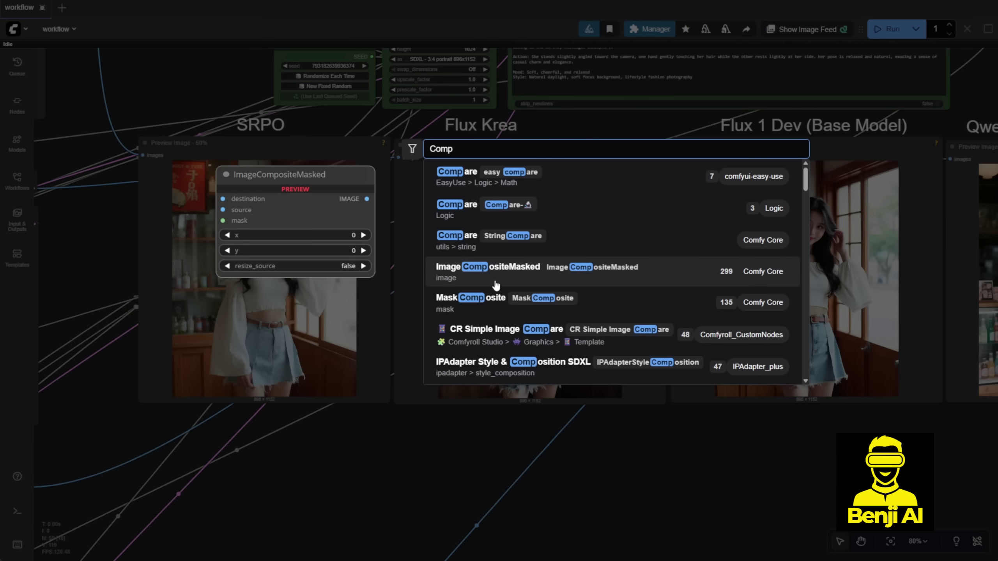
Add an Image Comparer and wire the rerouted image into its image_a.
text(are)
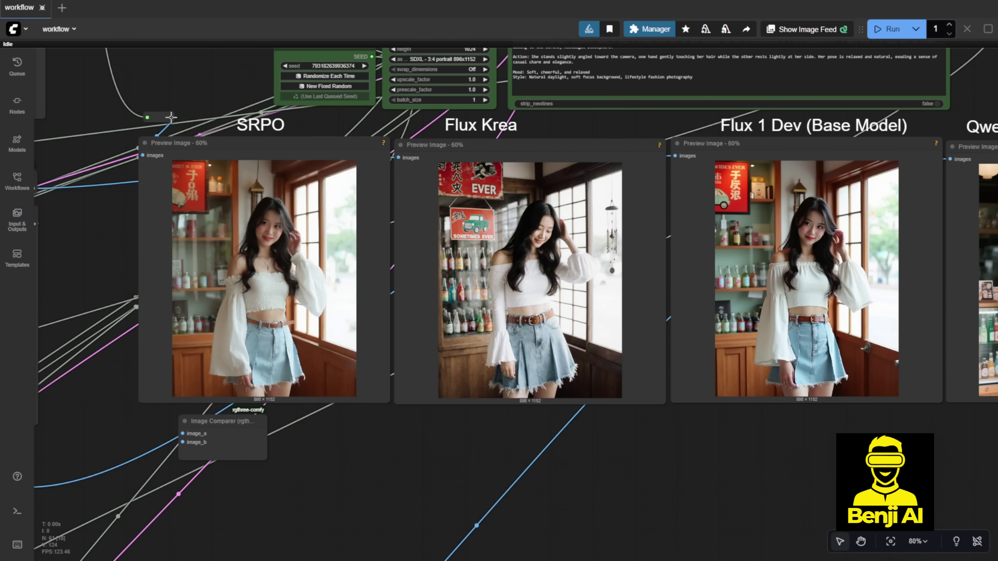
drag(170, 116, 183, 433)
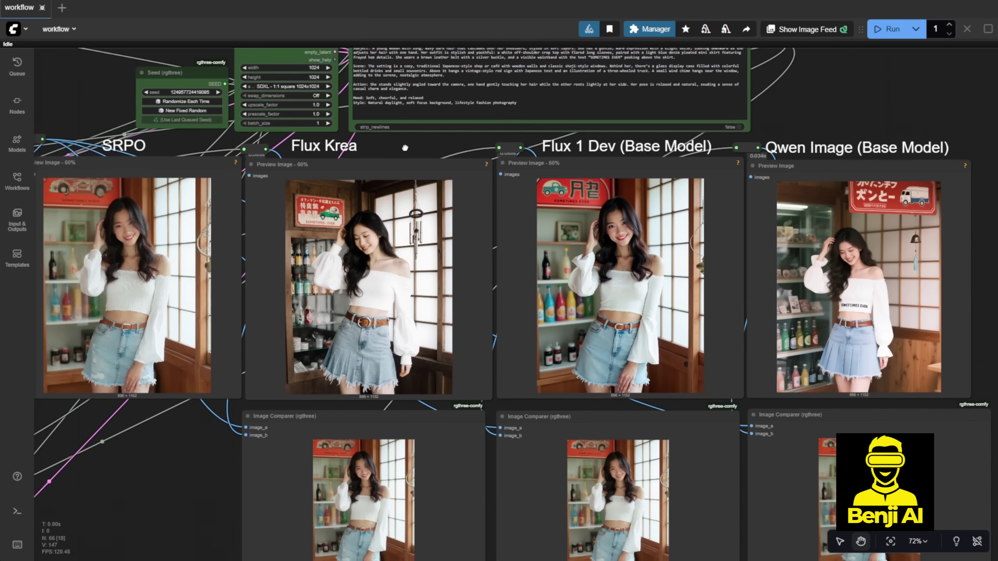
drag(407, 147, 423, 103)
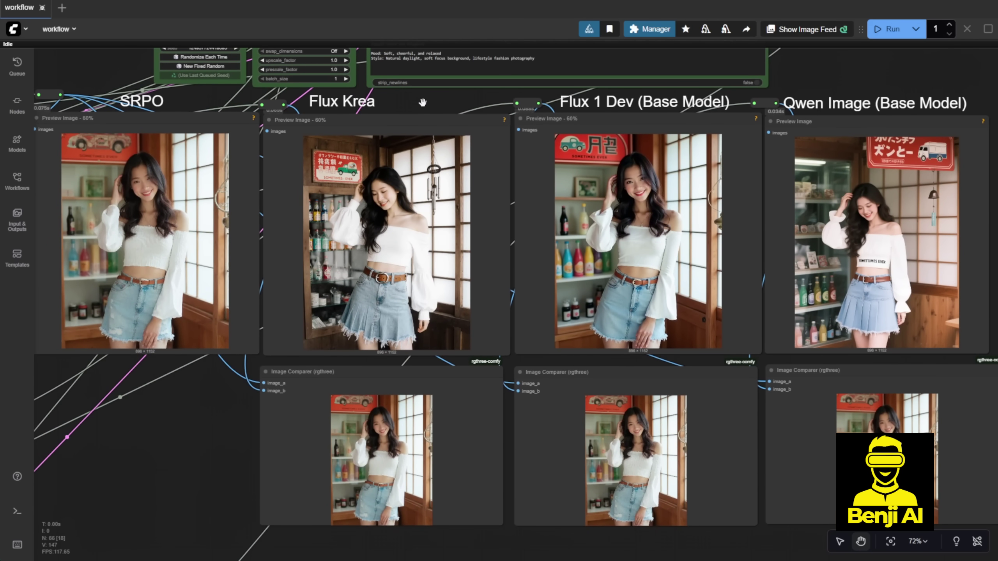
scroll(487, 299, up, 7)
Zoom in and out on the Flux Krea preview and its comparer.
drag(480, 301, 487, 260)
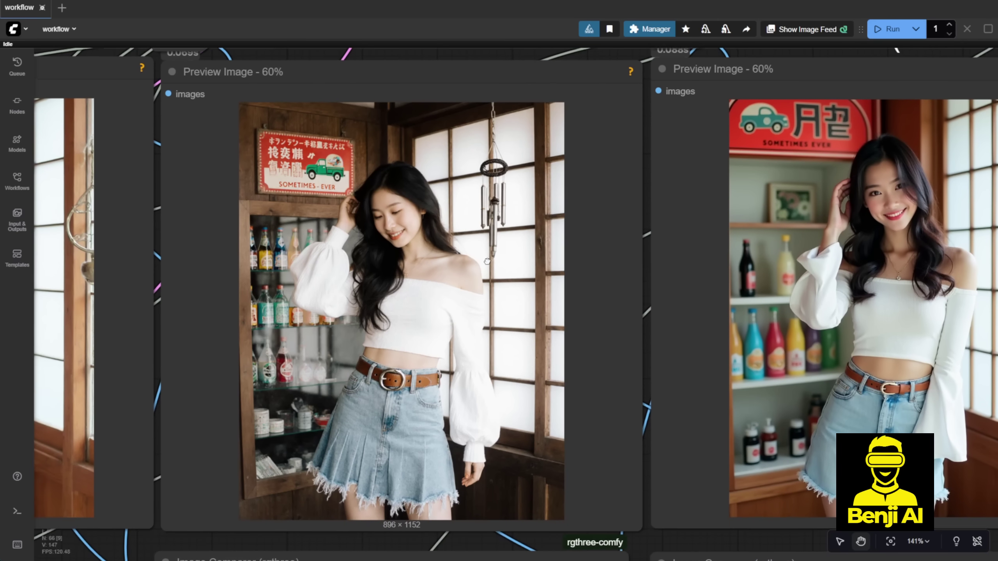
scroll(487, 261, up, 4)
scroll(384, 243, up, 2)
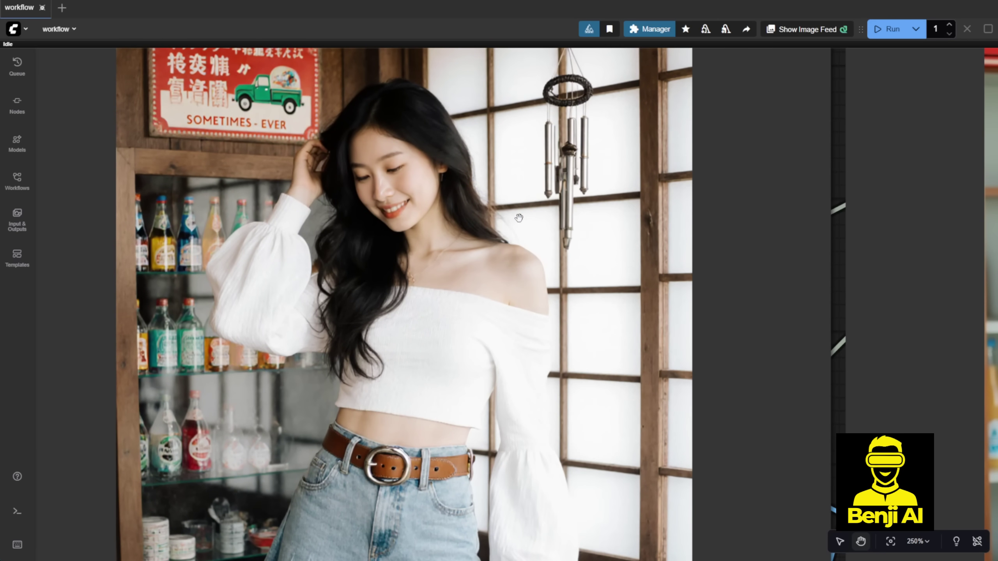
scroll(517, 221, down, 3)
scroll(516, 222, down, 1)
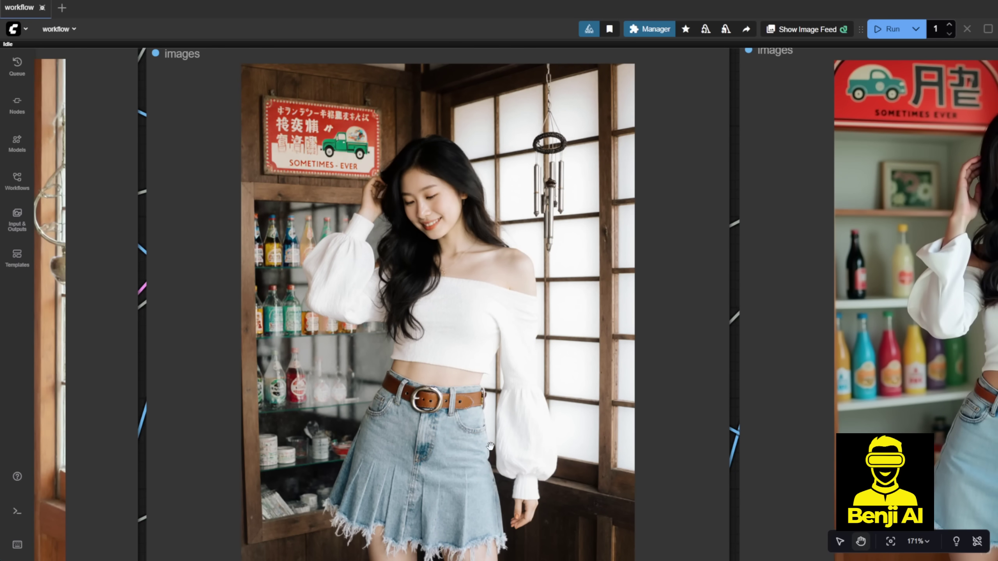
scroll(490, 446, down, 6)
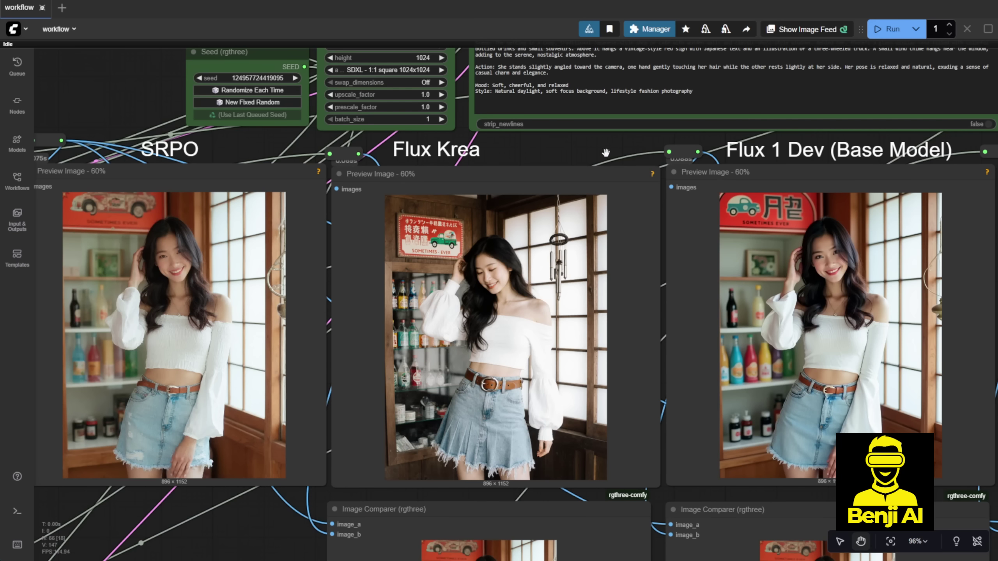
scroll(278, 333, up, 5)
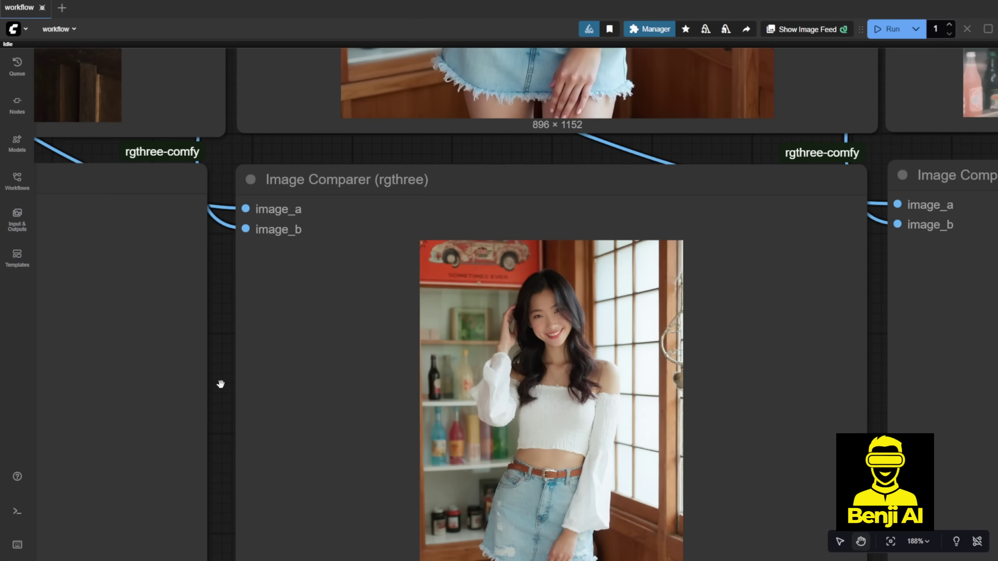
drag(221, 383, 187, 298)
scroll(452, 526, up, 2)
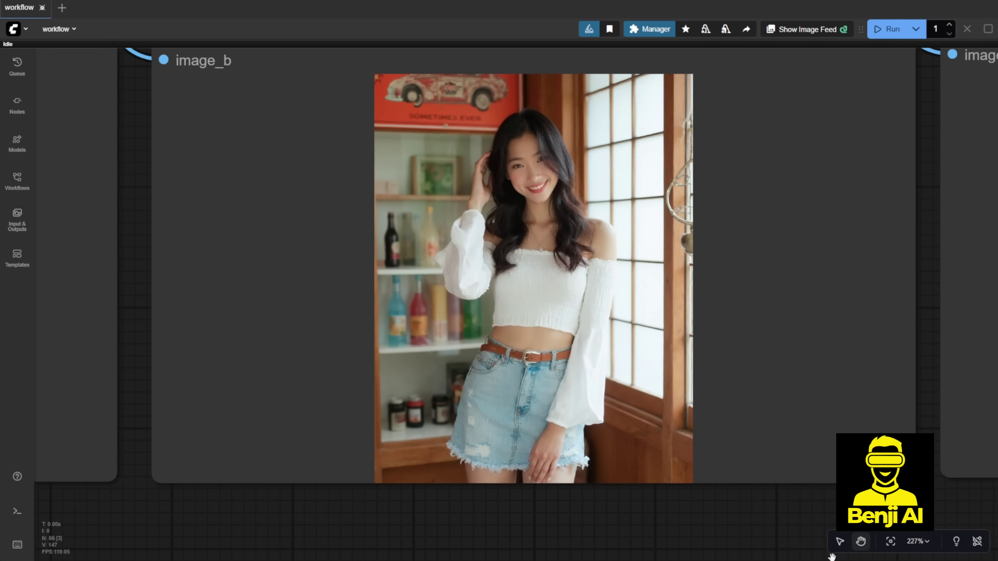
click(839, 542)
scroll(691, 258, up, 2)
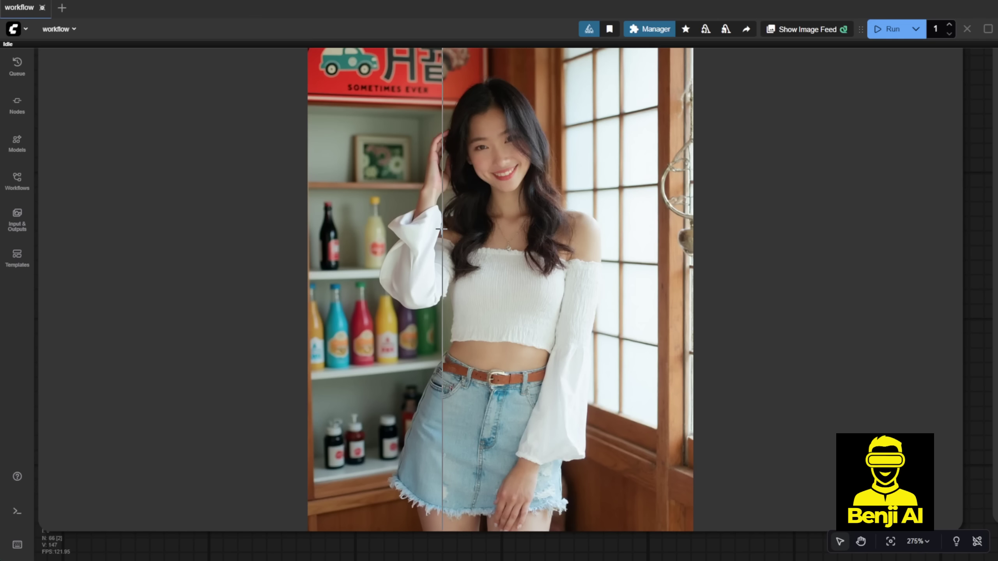
scroll(369, 221, down, 1)
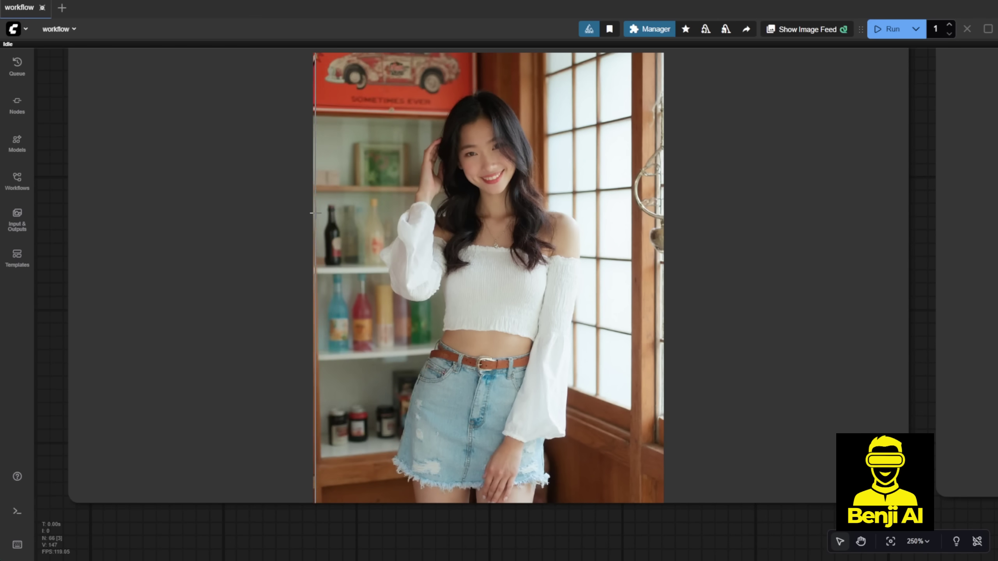
scroll(481, 142, up, 5)
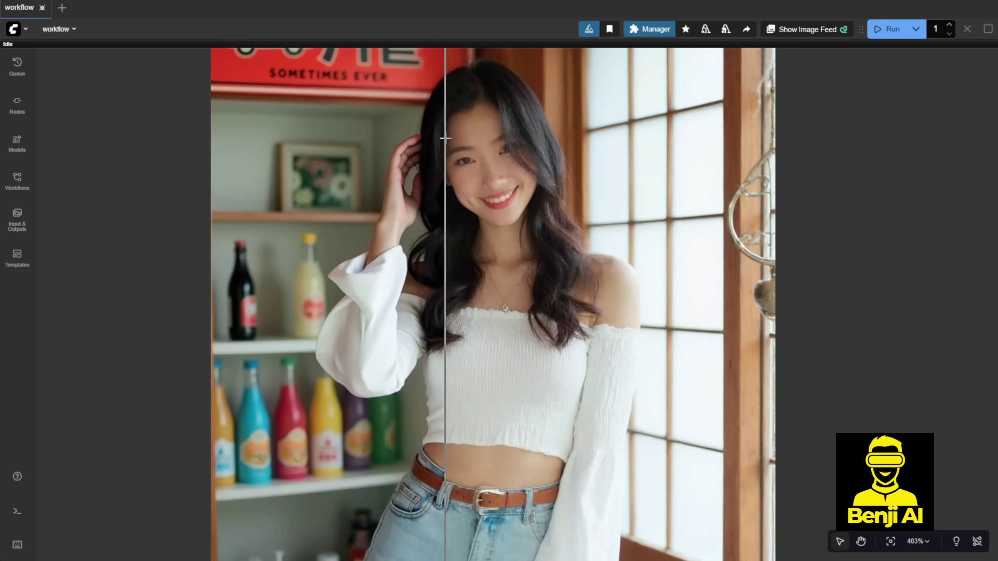
scroll(445, 138, down, 2)
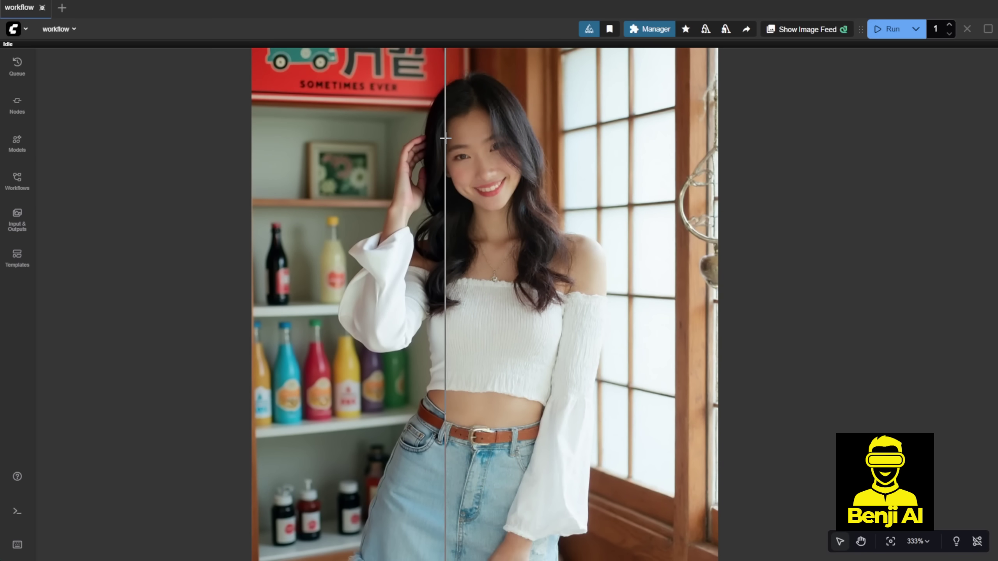
scroll(445, 138, up, 5)
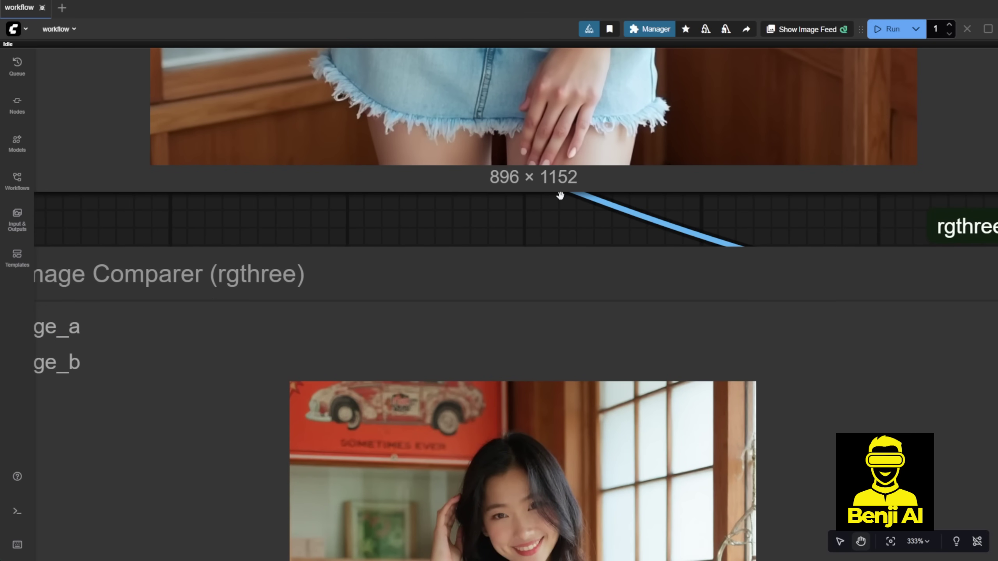
scroll(560, 195, down, 11)
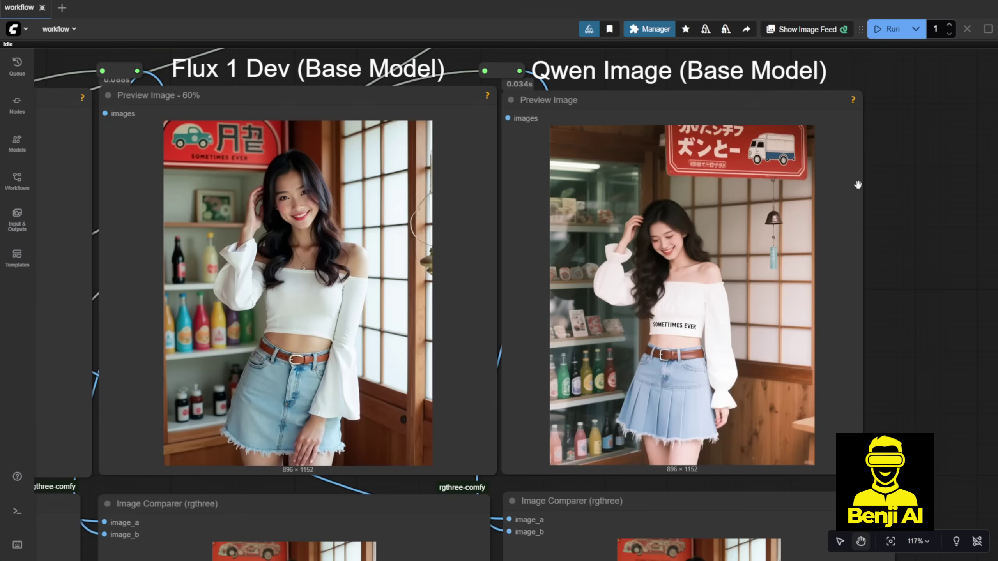
Zoom into the Qwen Image Comparer and switch back to canvas panning.
scroll(861, 194, right, 3)
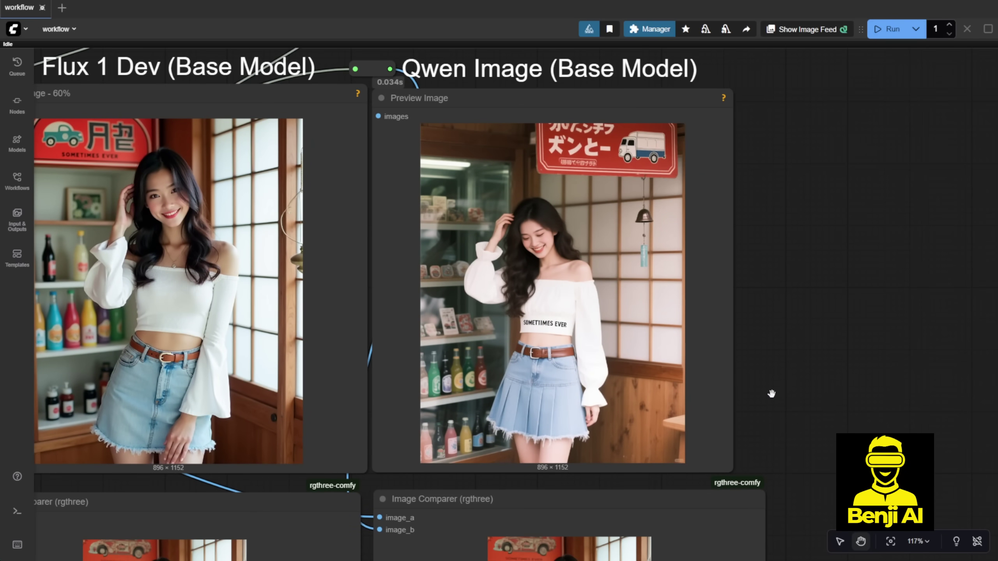
scroll(495, 492, down, 10)
scroll(495, 491, up, 14)
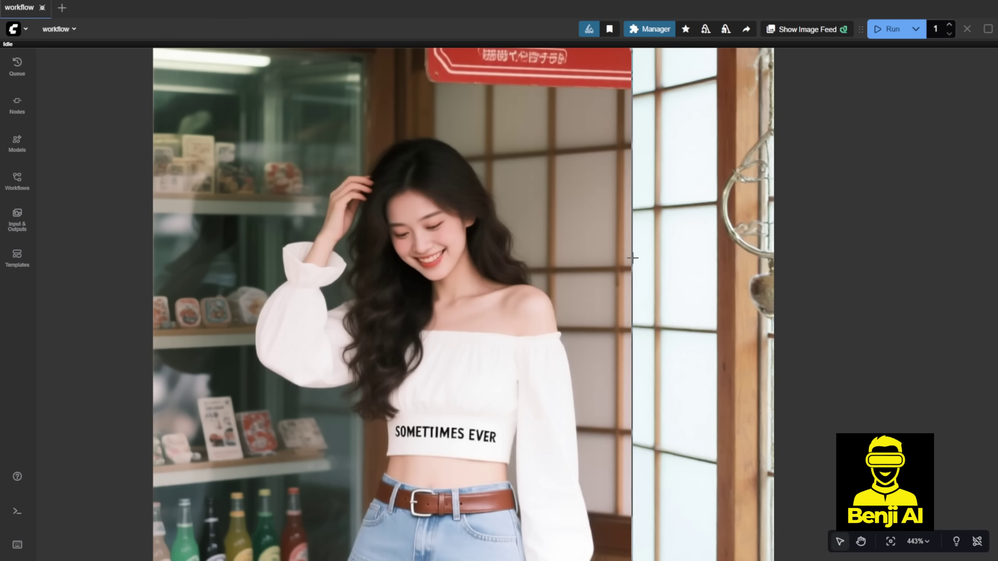
scroll(632, 258, down, 2)
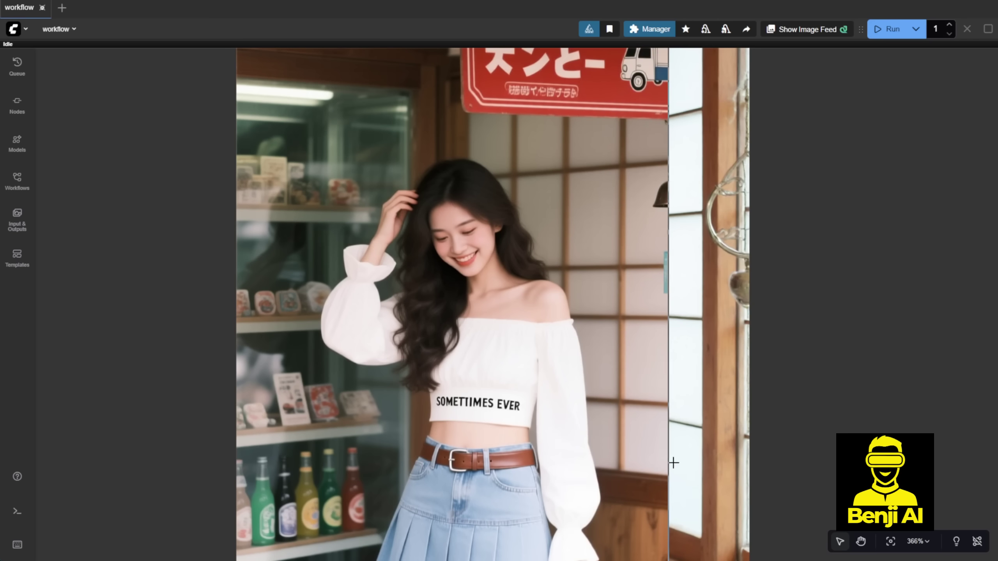
key(space)
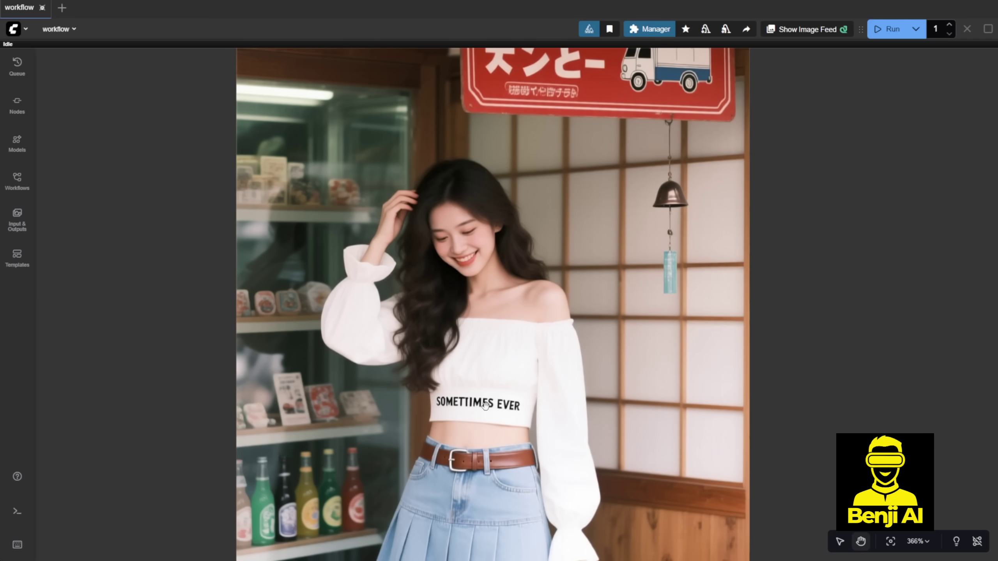
scroll(486, 406, up, 4)
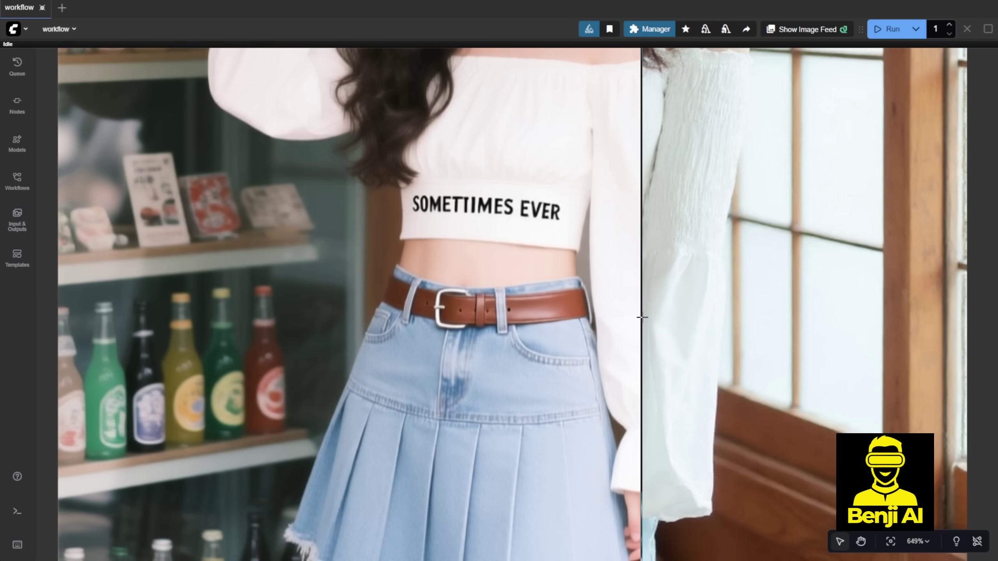
Zoom out and pan past the SRPO column to reveal the whole node graph.
scroll(642, 318, down, 20)
drag(542, 436, 715, 436)
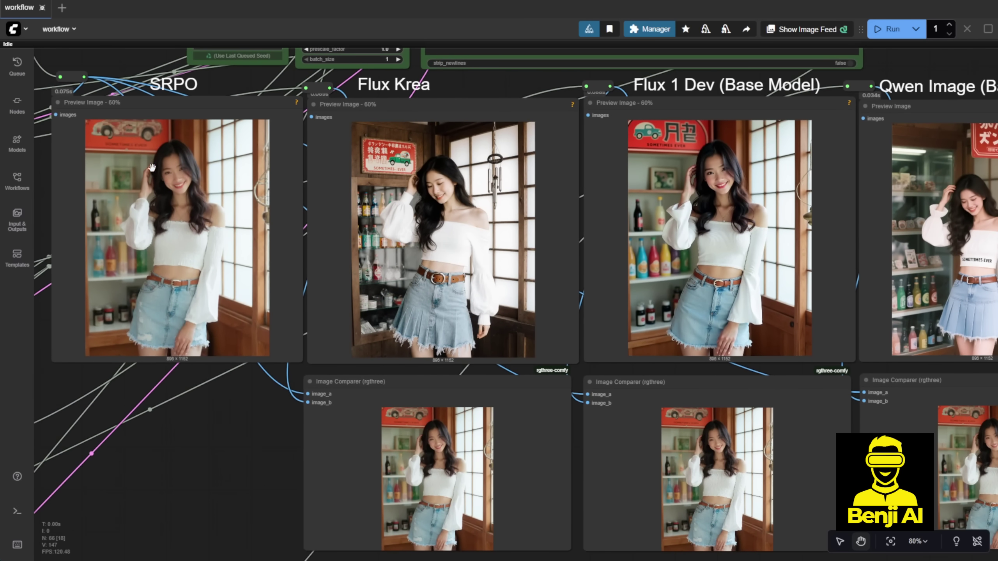
scroll(418, 406, down, 8)
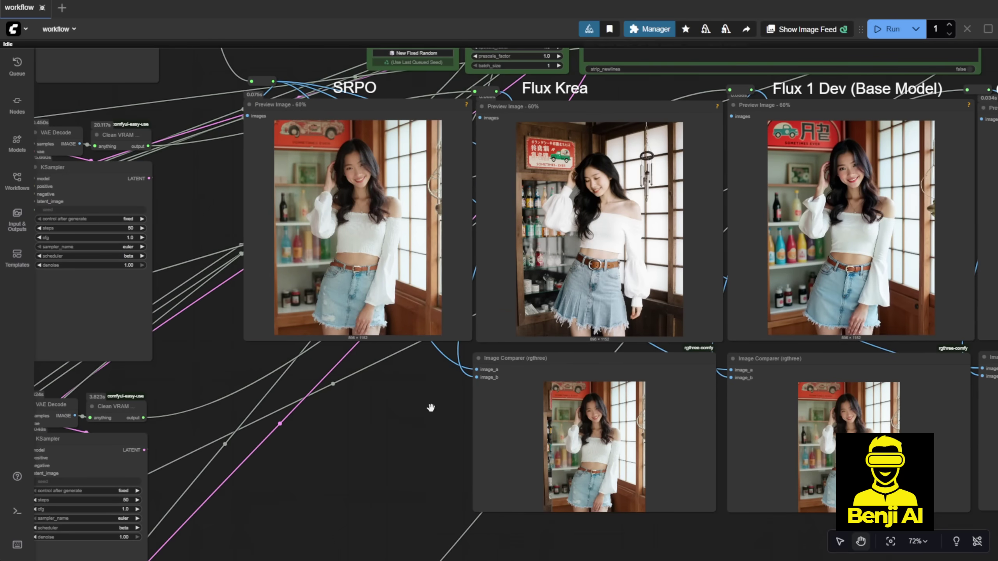
drag(401, 401, 481, 336)
scroll(537, 330, down, 2)
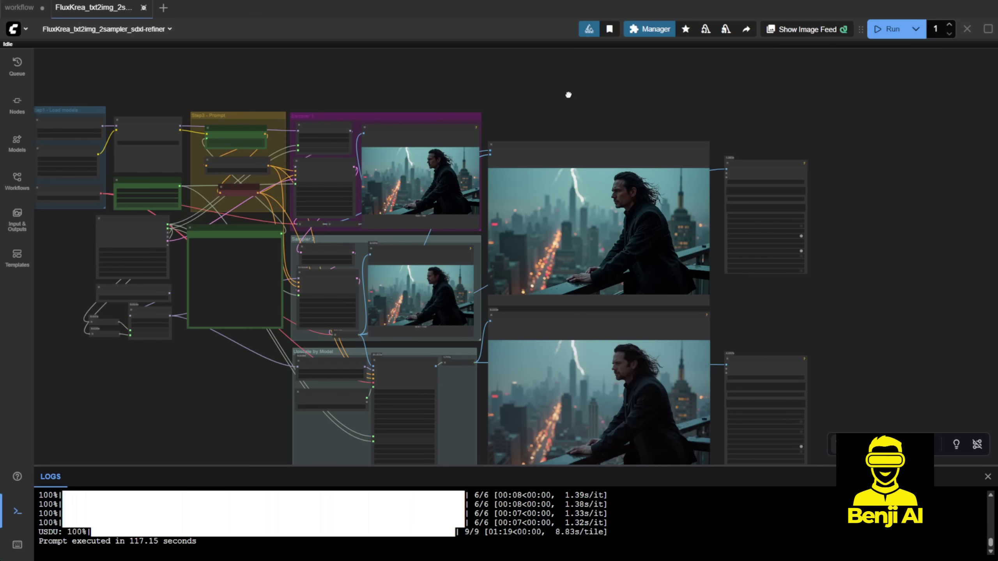
scroll(191, 80, up, 1)
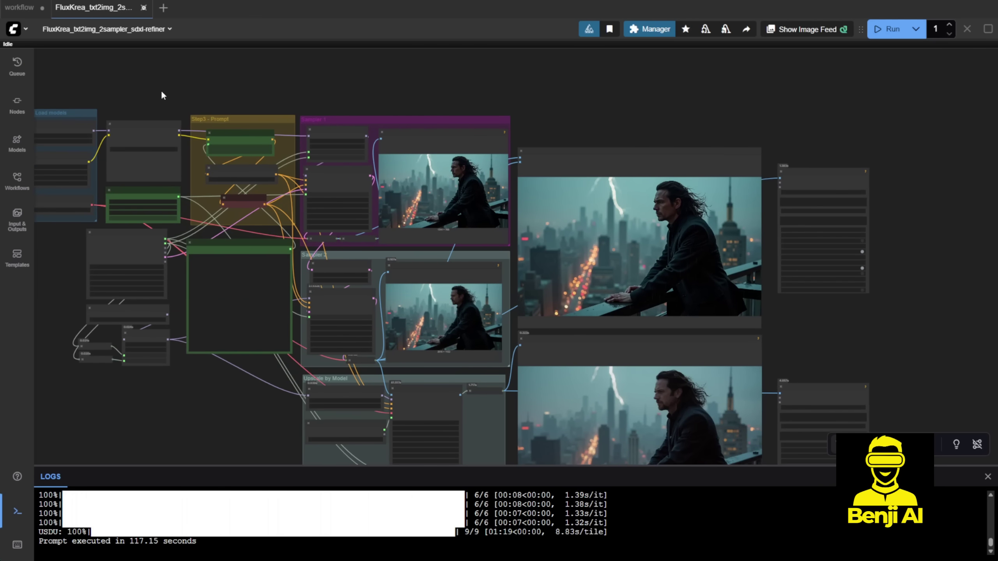
drag(79, 200, 216, 222)
scroll(445, 122, up, 3)
scroll(427, 111, up, 2)
drag(190, 126, 343, 92)
scroll(280, 129, up, 2)
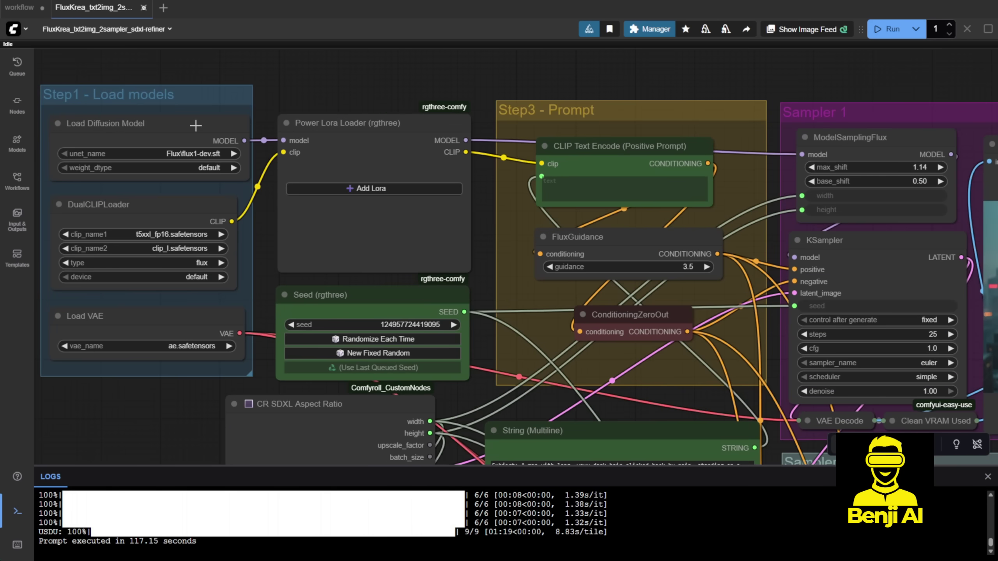
click(175, 121)
click(373, 189)
click(362, 189)
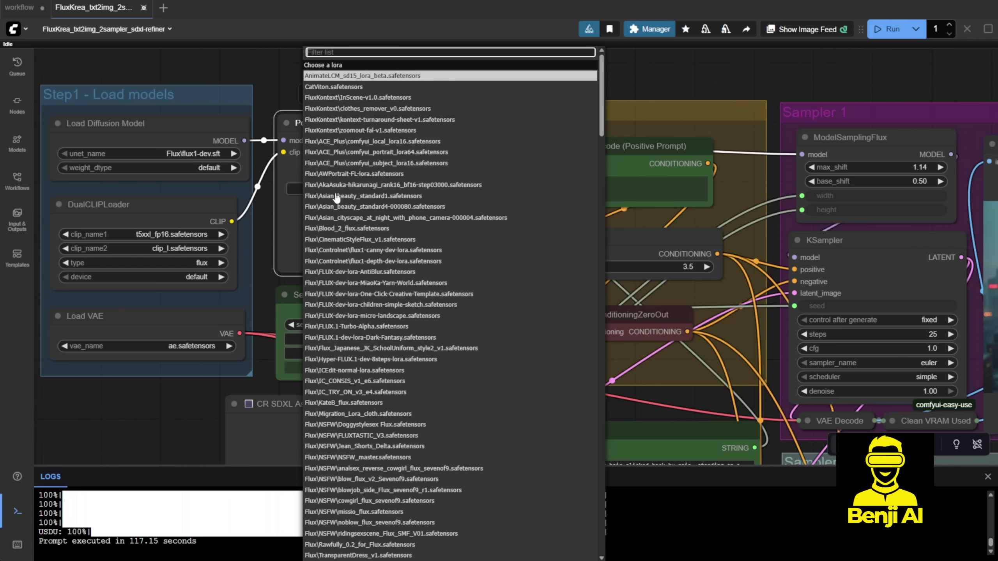
click(273, 78)
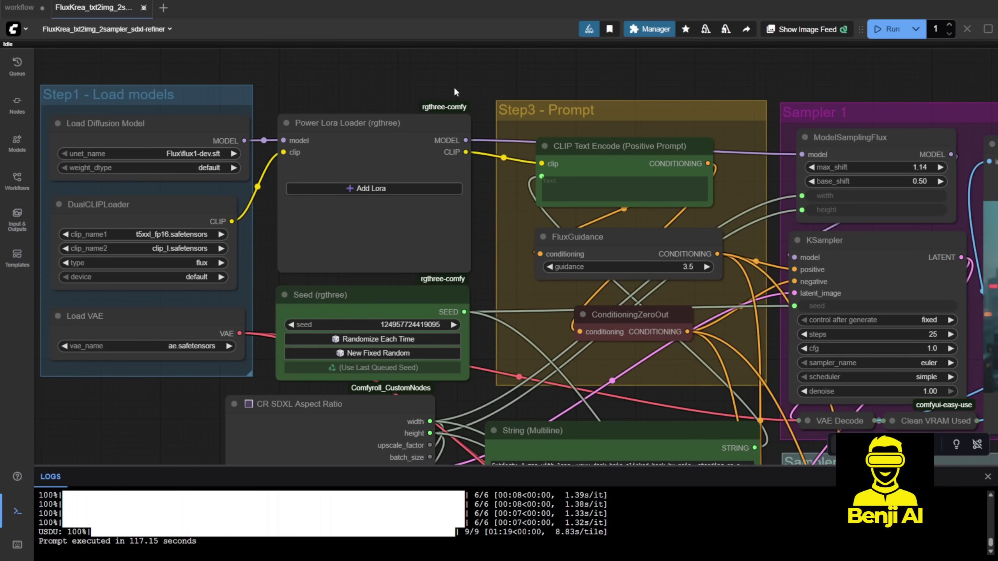
drag(434, 250, 413, 247)
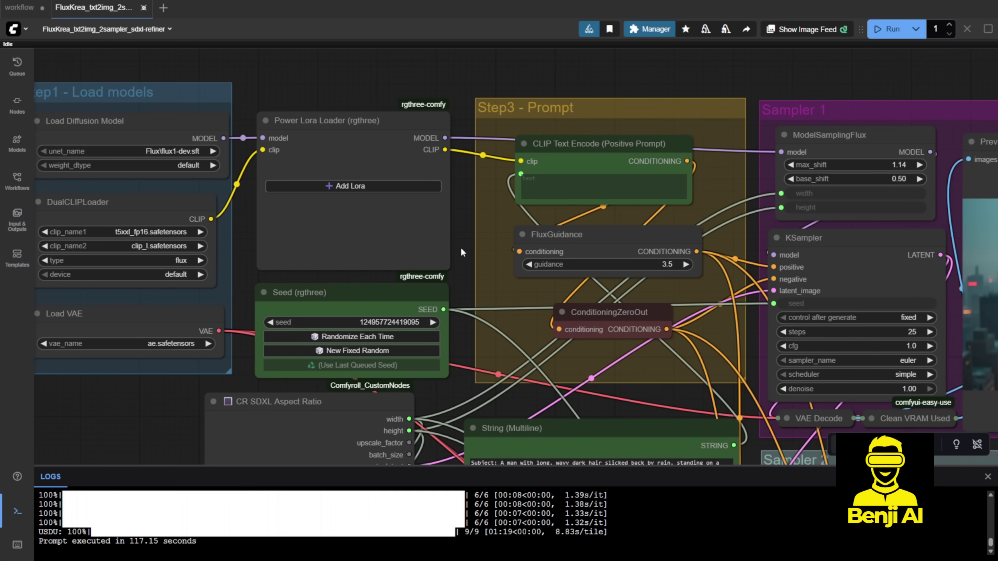
scroll(456, 247, down, 1)
Zoom into the Sampler 1 preview and Image Comparer to inspect the hands on the railing.
drag(667, 344, 213, 307)
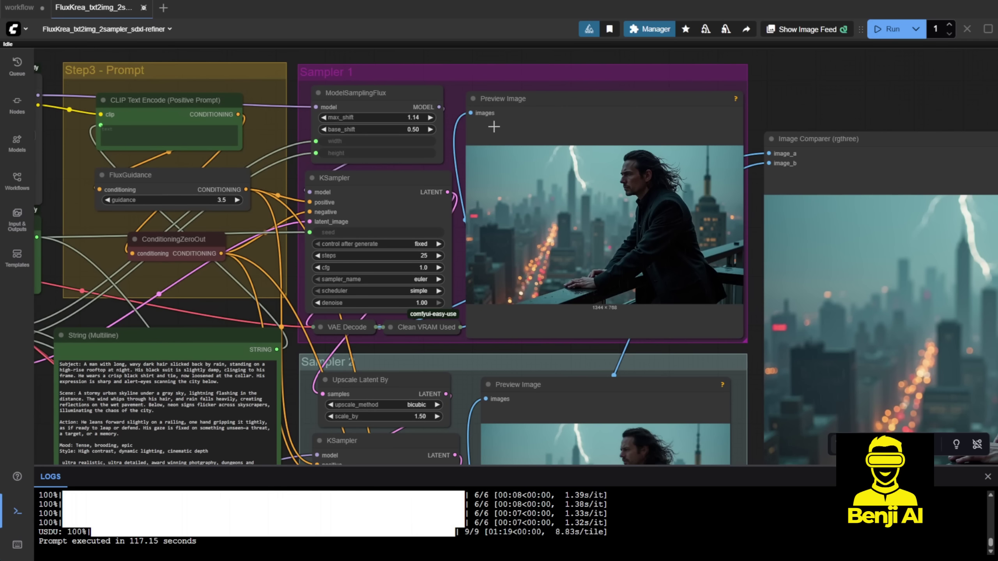
scroll(492, 127, up, 3)
click(559, 113)
scroll(764, 215, up, 6)
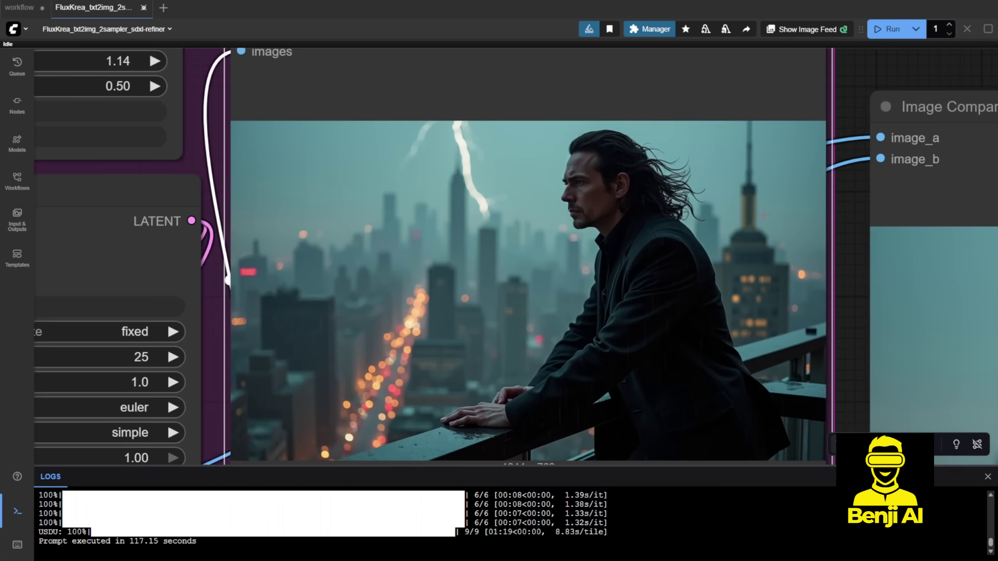
scroll(646, 202, up, 4)
scroll(514, 195, up, 2)
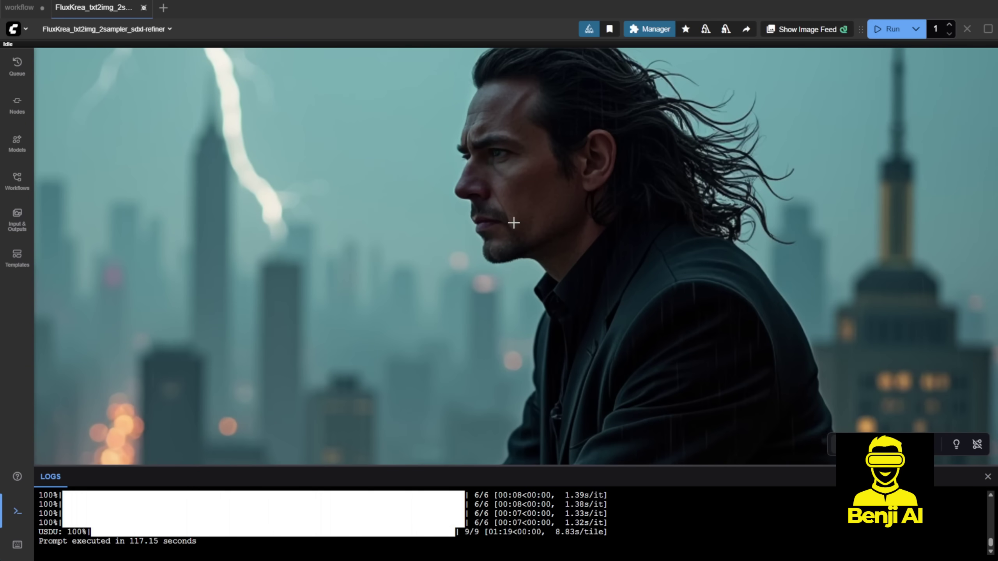
scroll(538, 223, down, 1)
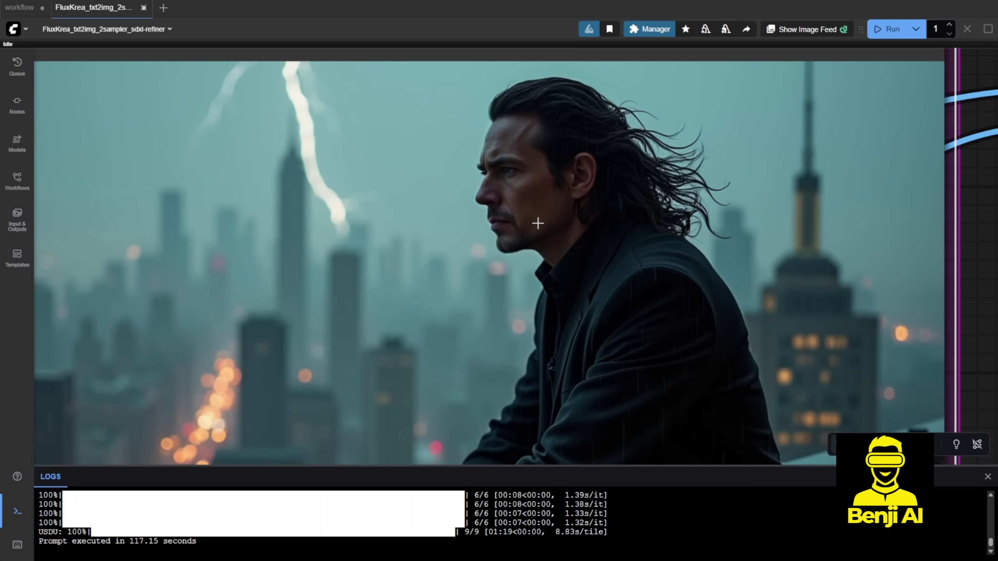
scroll(538, 224, down, 3)
scroll(713, 190, up, 3)
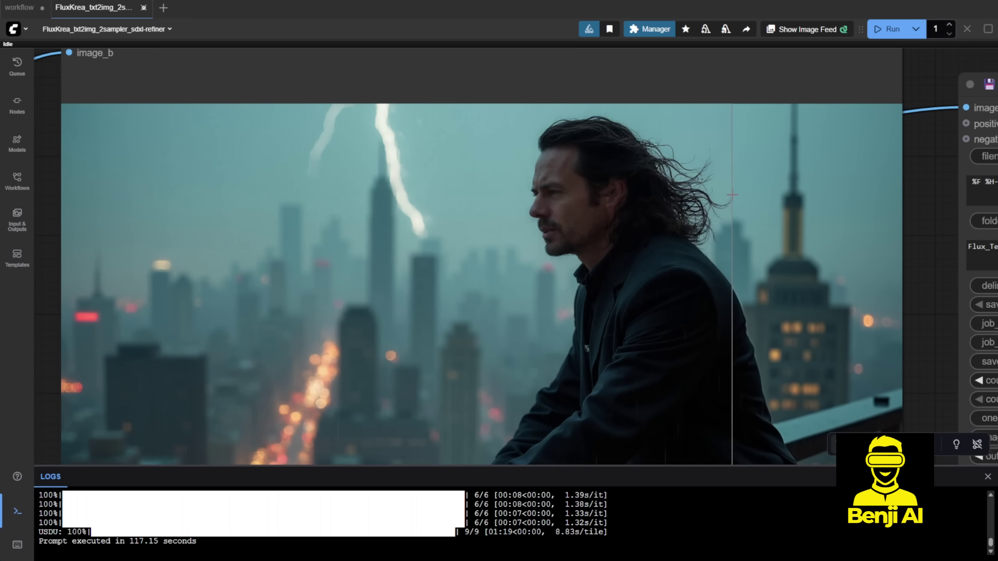
scroll(744, 195, up, 5)
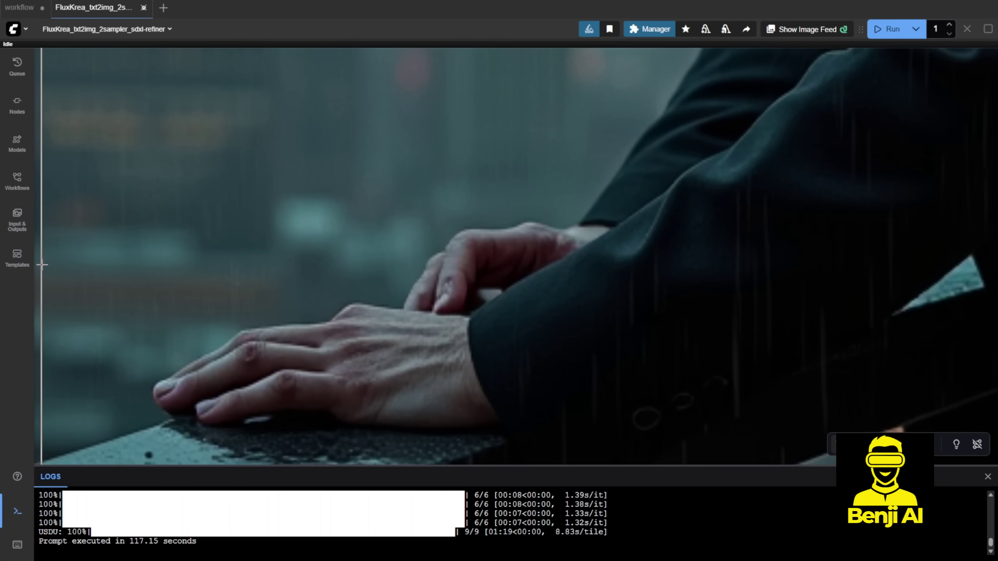
Zoom out, pan across the graph and select the Unet Loader (GGUF) node with SRPO-Q8_0.gguf.
scroll(96, 260, down, 10)
drag(464, 291, 992, 288)
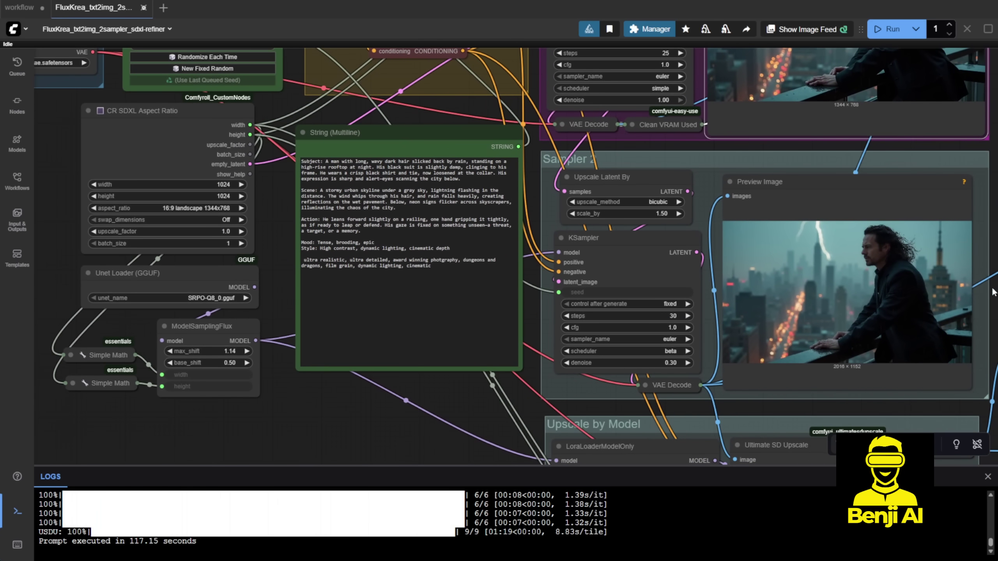
scroll(663, 169, up, 4)
drag(442, 256, 838, 254)
click(290, 314)
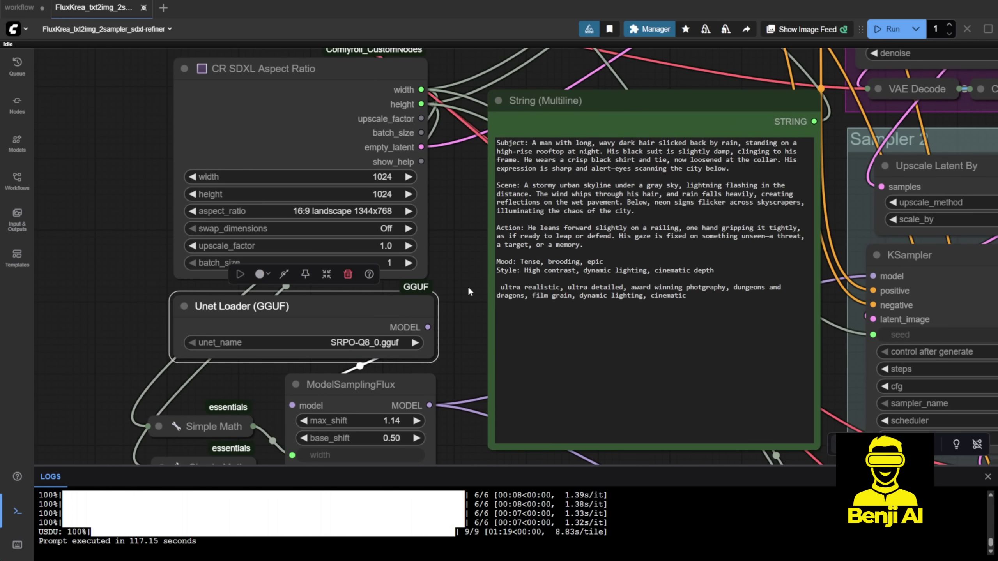
Inspect ModelSamplingFlux and both Simple Math nodes, expanding the collapsed Simple Math node.
drag(438, 321, 399, 172)
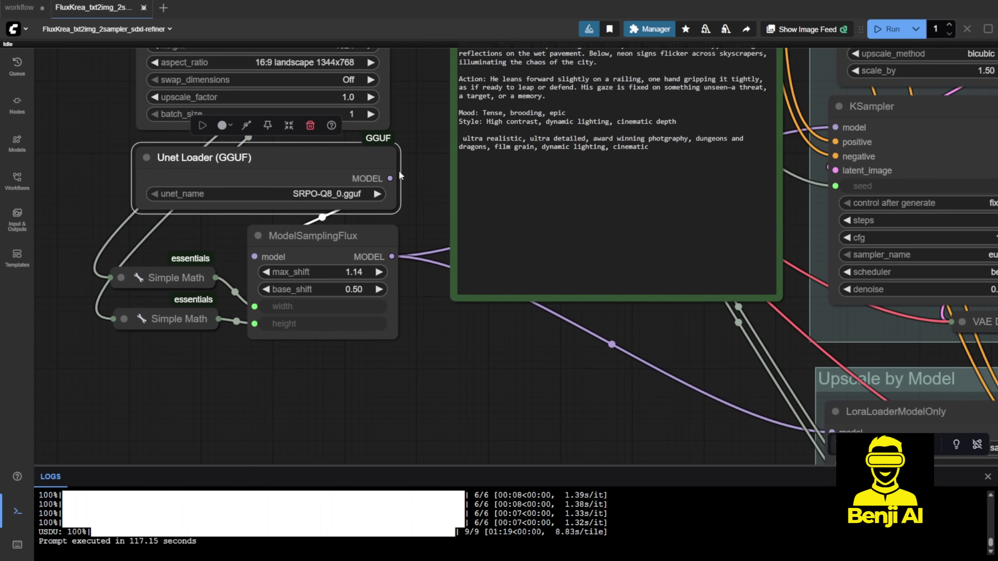
click(321, 240)
click(167, 275)
click(165, 317)
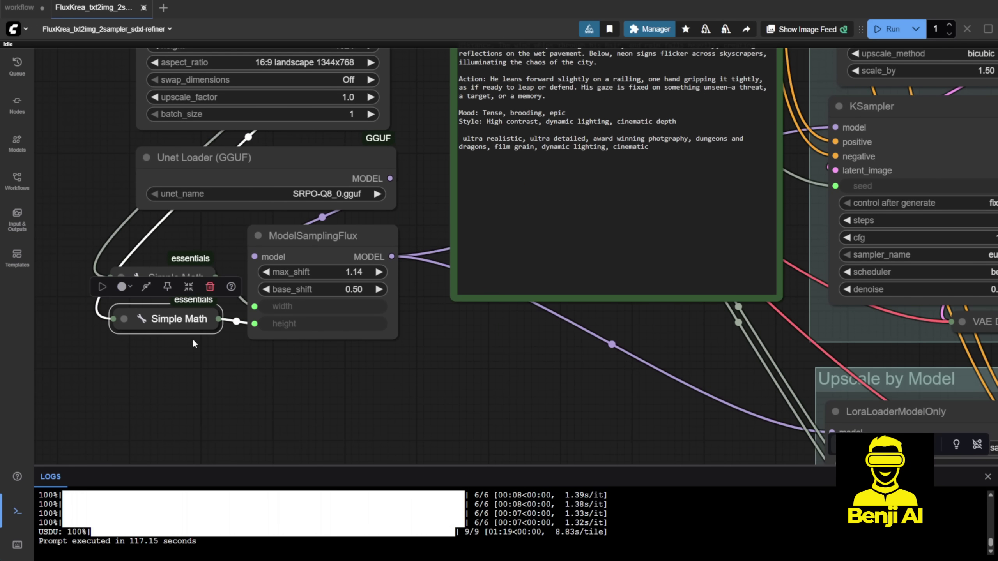
click(119, 319)
scroll(505, 307, right, 10)
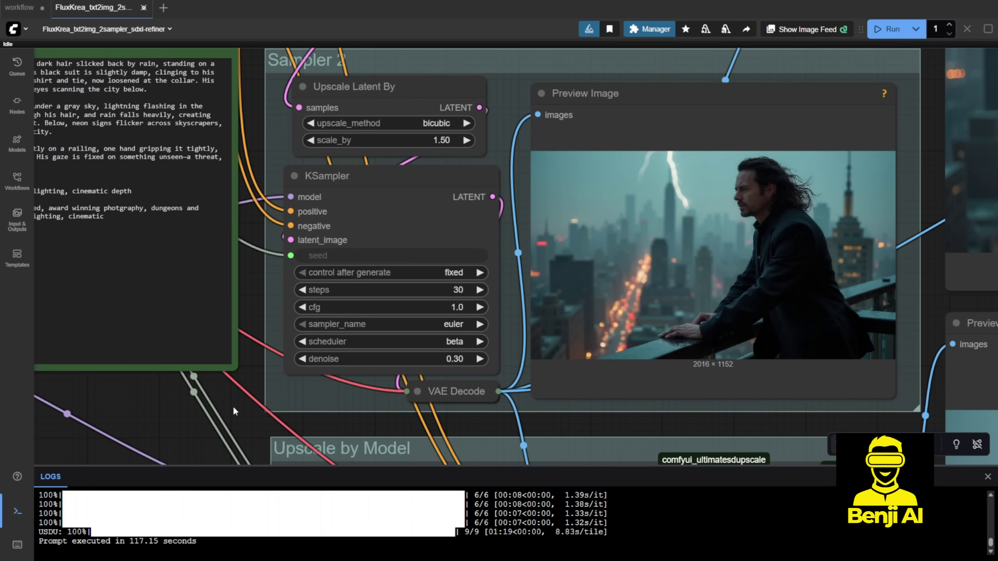
drag(233, 405, 163, 244)
Select the LoraLoaderModelOnly node and review the Ultimate SD Upscale widget settings.
click(377, 318)
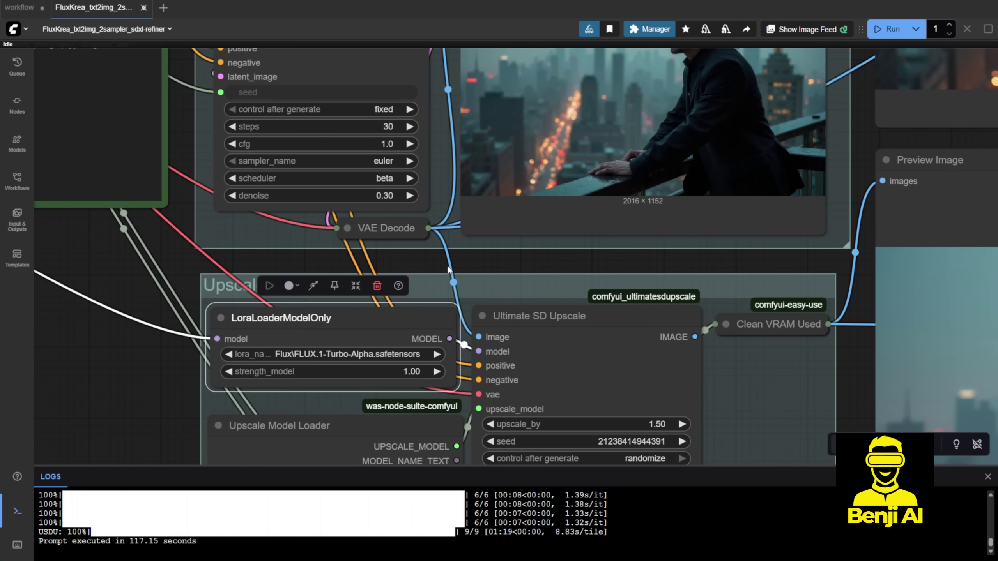
scroll(503, 267, up, 4)
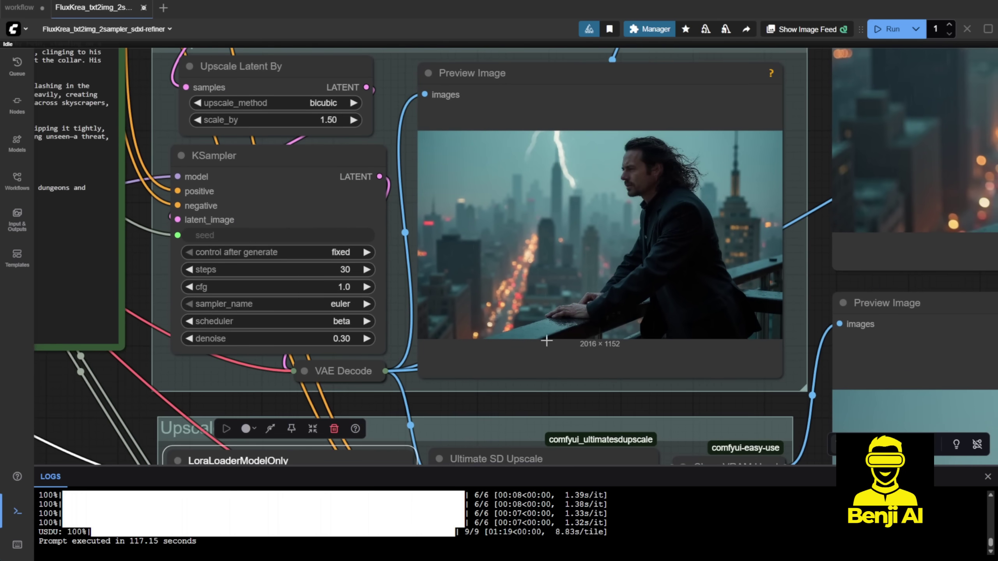
scroll(654, 358, up, 4)
scroll(522, 393, down, 3)
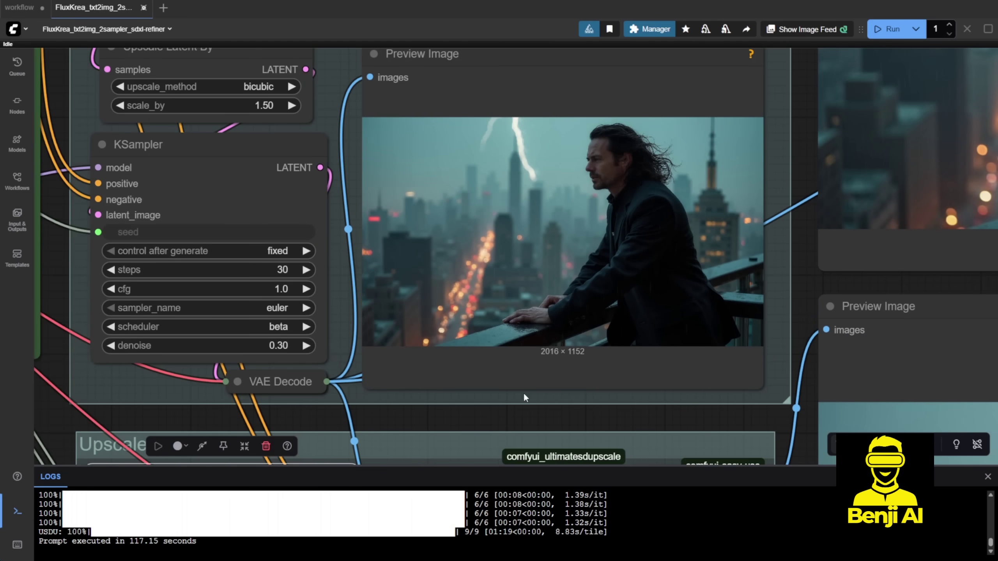
scroll(461, 418, down, 10)
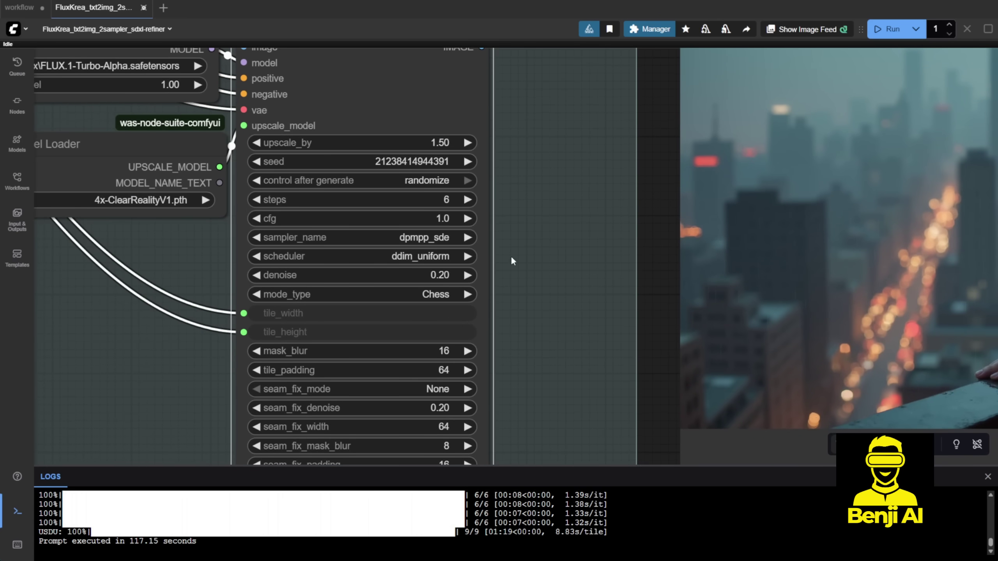
scroll(540, 268, down, 3)
Zoom into the 3024 × 1728 upscaled preview beside Save Image Extended.
drag(585, 285, 285, 289)
scroll(192, 306, up, 6)
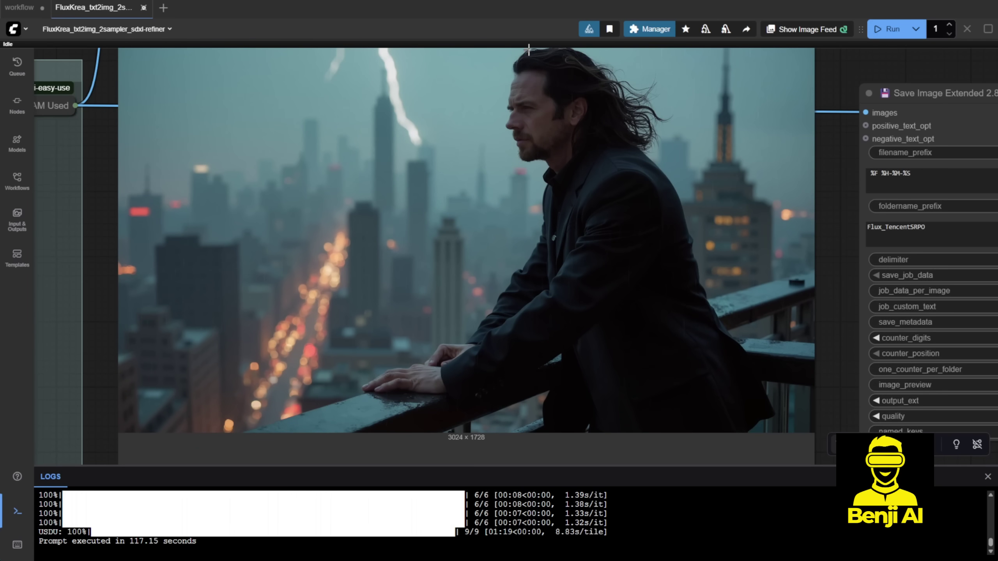
scroll(539, 114, up, 4)
scroll(640, 288, down, 4)
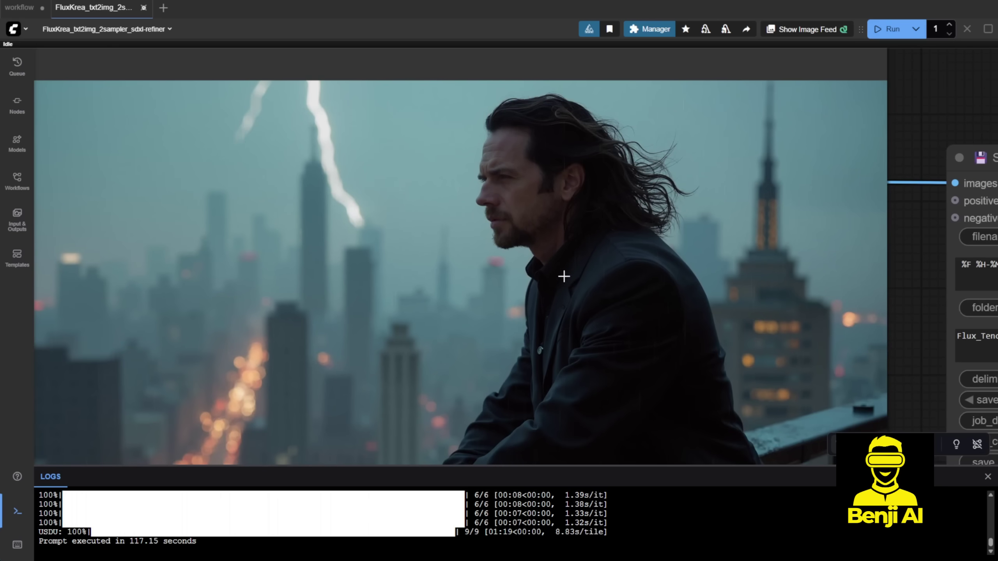
Re-run the workflow with a new seed and close the Logs panel.
scroll(684, 138, down, 2)
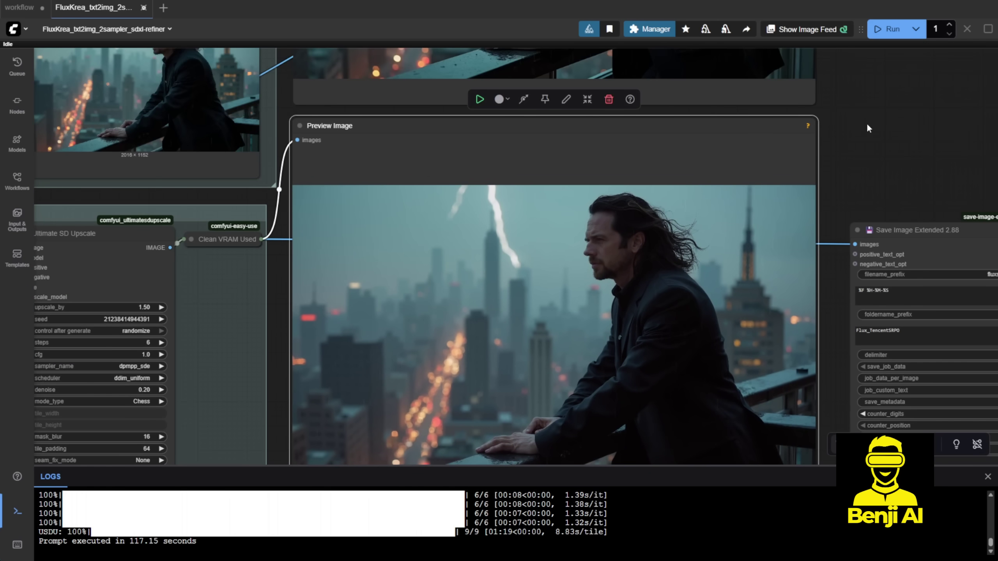
scroll(867, 124, down, 4)
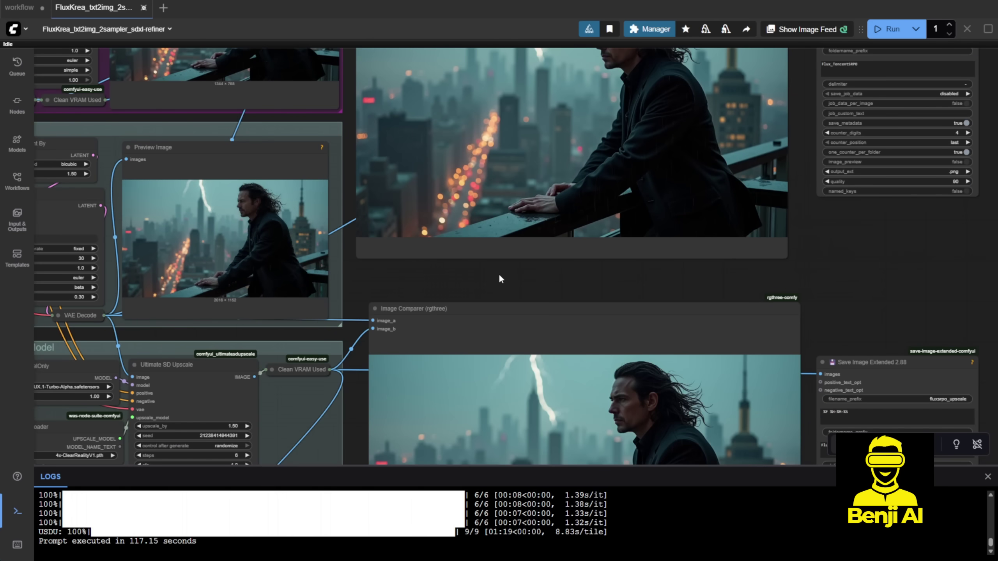
drag(498, 274, 412, 165)
click(891, 29)
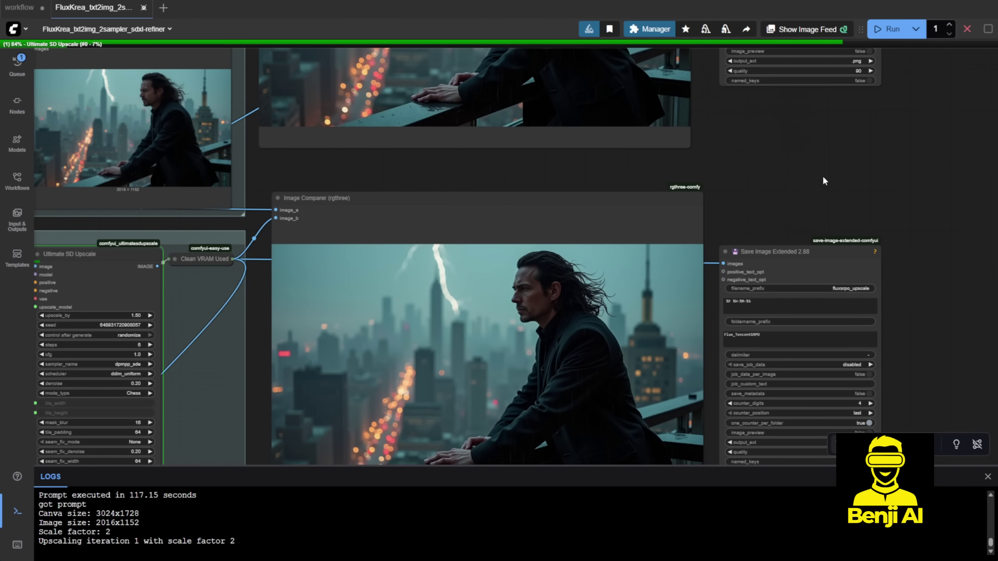
drag(820, 176, 820, 103)
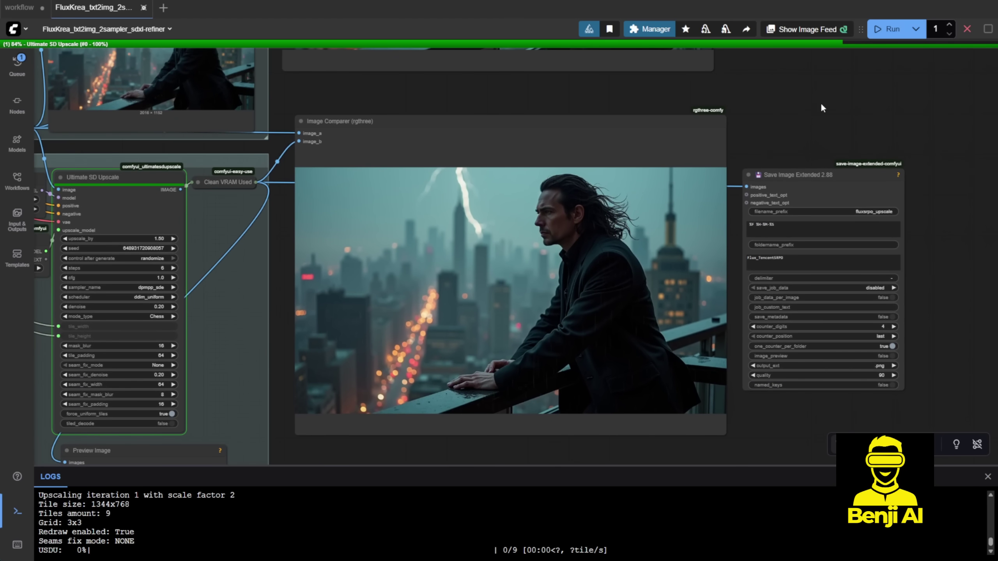
drag(820, 109, 979, 130)
click(987, 476)
Pan past Ultimate SD Upscale and Save Image Extended and zoom into the Image Comparer.
drag(99, 353, 335, 464)
scroll(374, 394, up, 2)
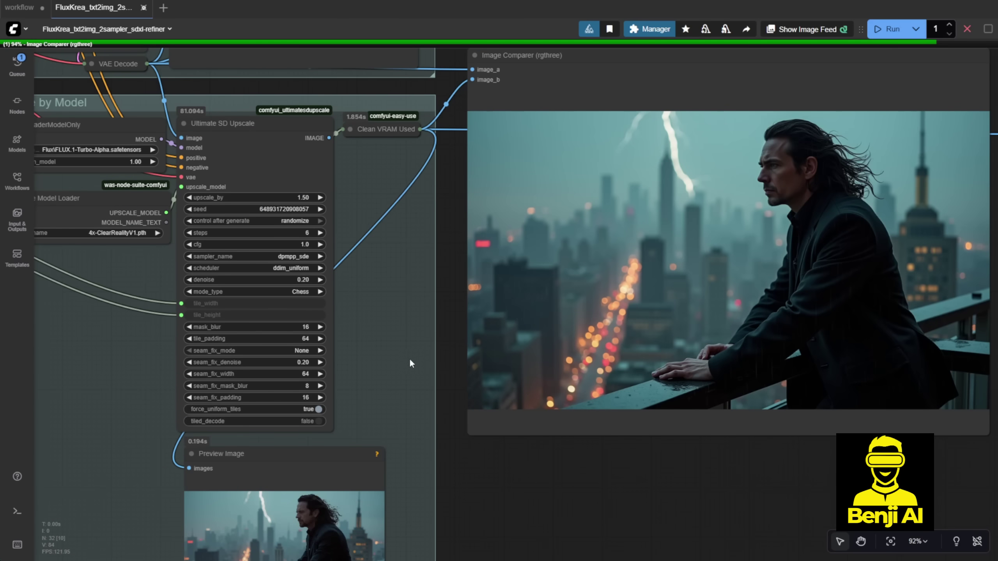
drag(367, 395, 89, 474)
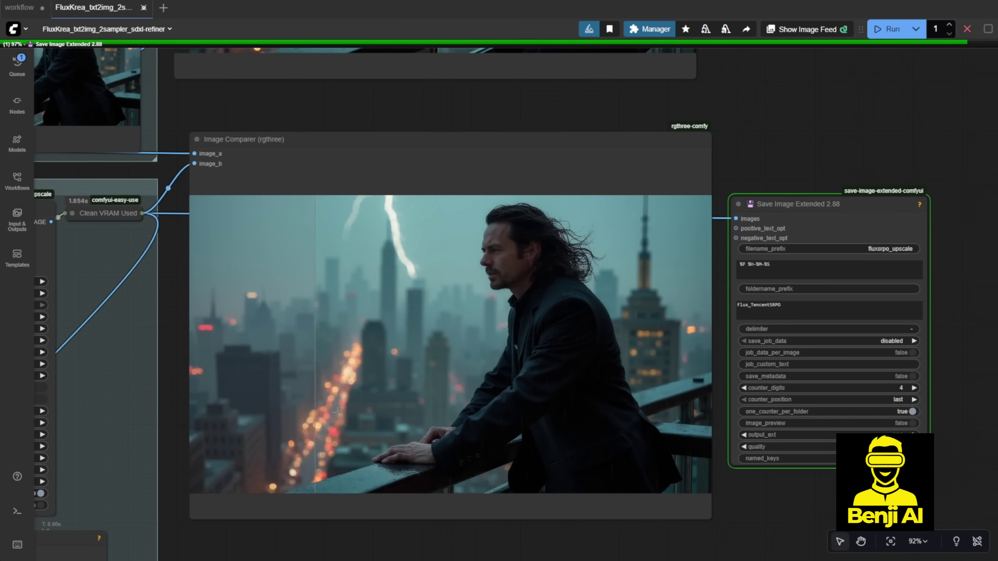
scroll(442, 339, up, 3)
scroll(641, 272, up, 3)
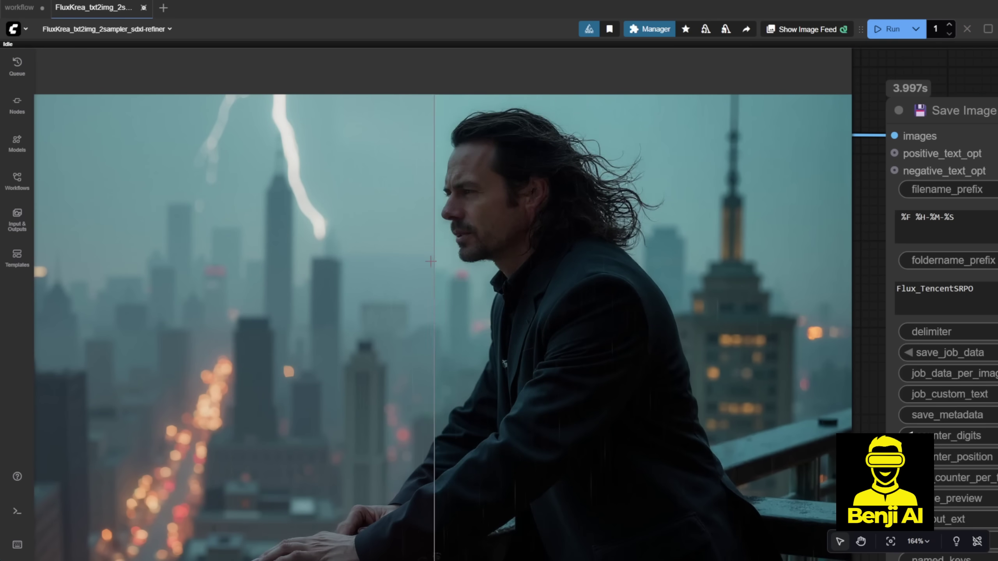
scroll(214, 262, down, 3)
drag(214, 261, 401, 290)
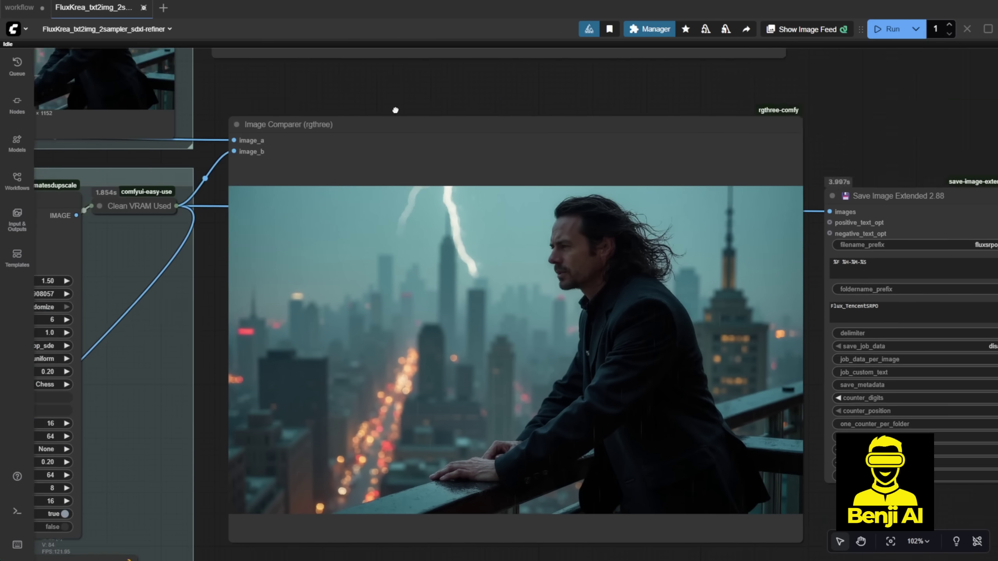
scroll(438, 291, up, 5)
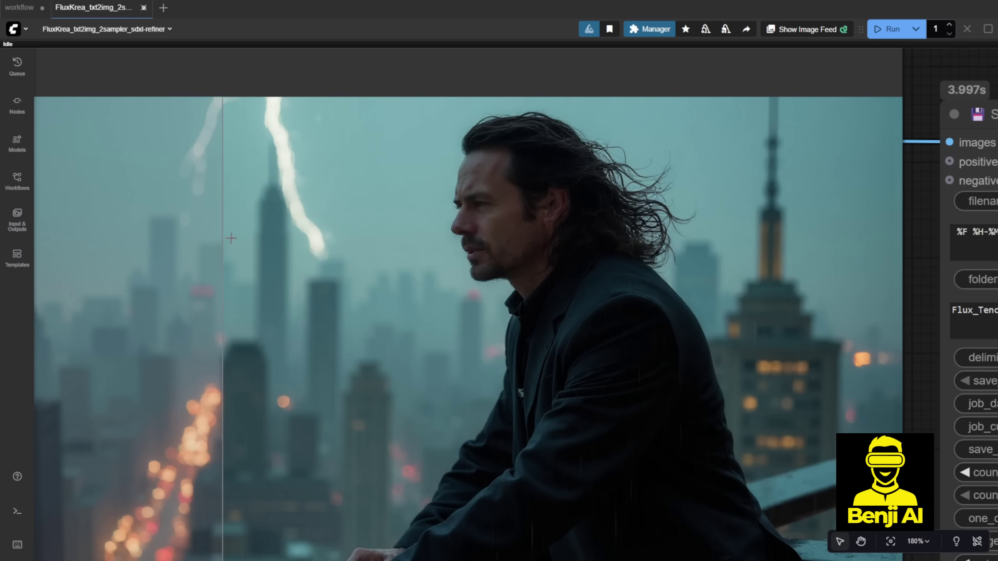
Set the Ultimate SD Upscale denoise to 0.15 and re-run the workflow.
scroll(236, 240, down, 7)
text(1)
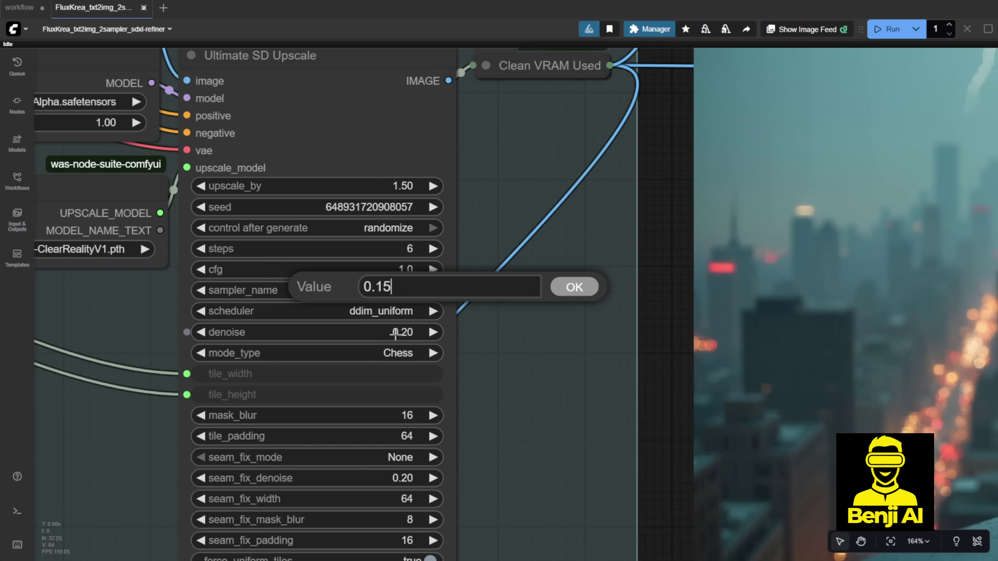
text(5)
key(Return)
scroll(496, 334, down, 3)
drag(495, 334, 159, 336)
scroll(312, 350, down, 3)
click(886, 29)
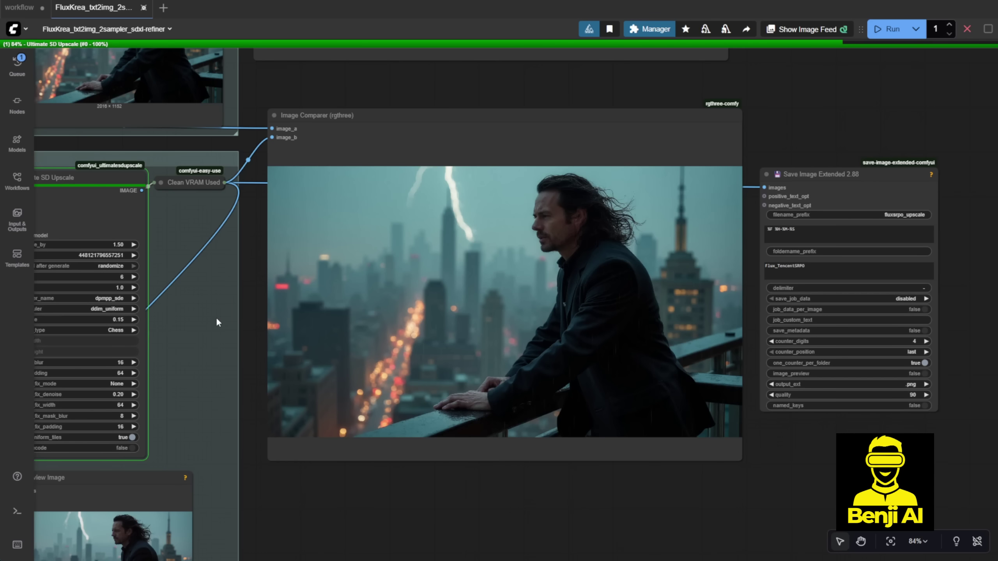
Move the Image Comparer slightly lower and zoom in to compare upscaled and original images.
drag(216, 319, 344, 301)
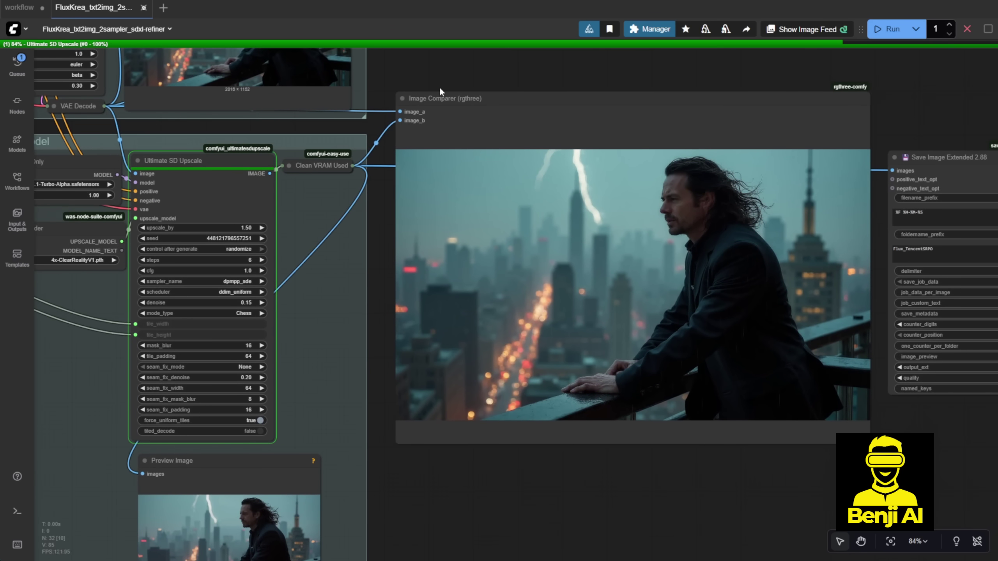
drag(440, 94, 437, 137)
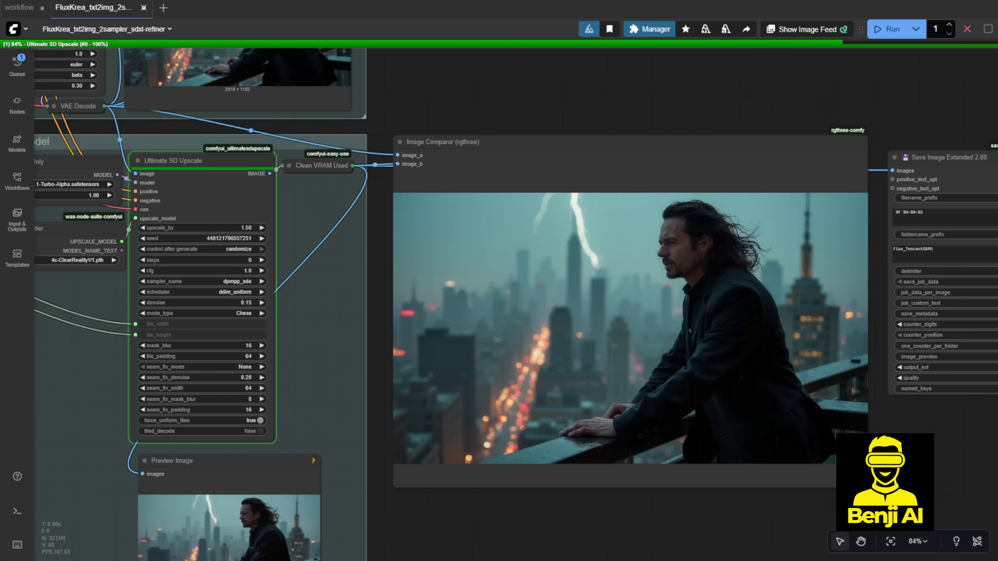
scroll(770, 332, up, 7)
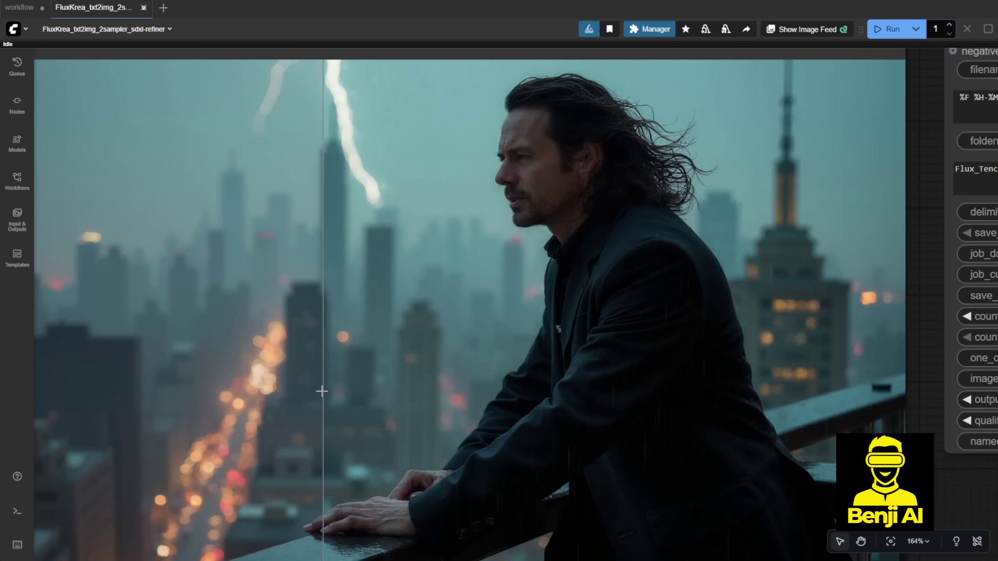
scroll(362, 393, down, 1)
scroll(362, 393, down, 2)
scroll(521, 350, up, 6)
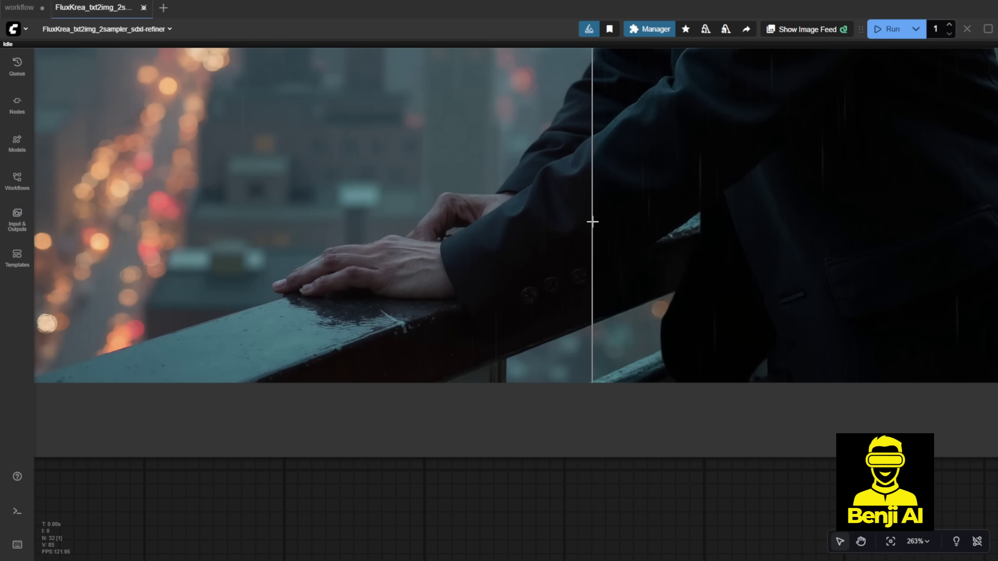
scroll(450, 108, down, 12)
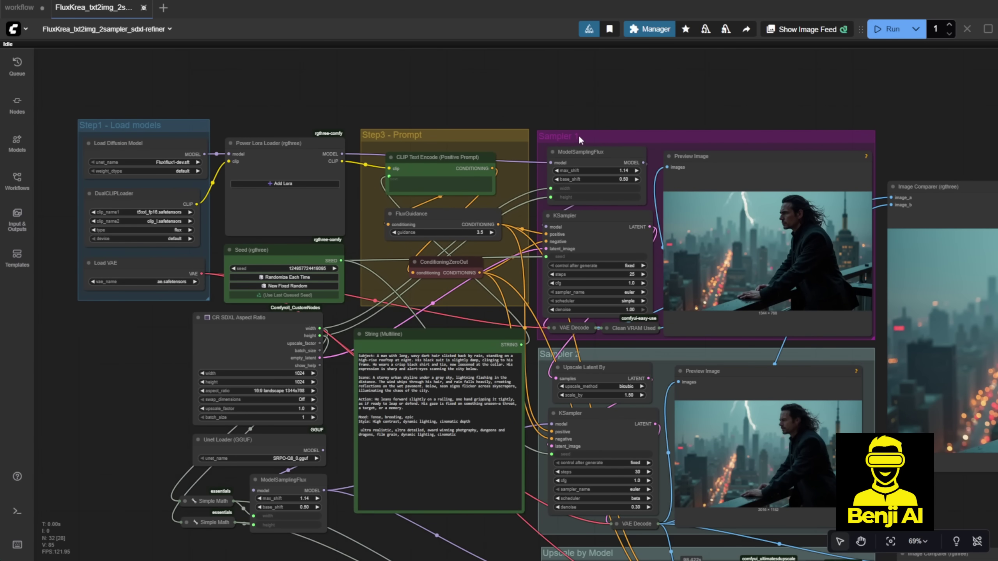
Remove the Step3 Prompt and Step1 Load models group frames and clear Sampler 1's old nodes.
drag(579, 134, 579, 1)
click(419, 134)
click(478, 110)
click(130, 125)
key(Delete)
click(151, 285)
scroll(518, 280, down, 4)
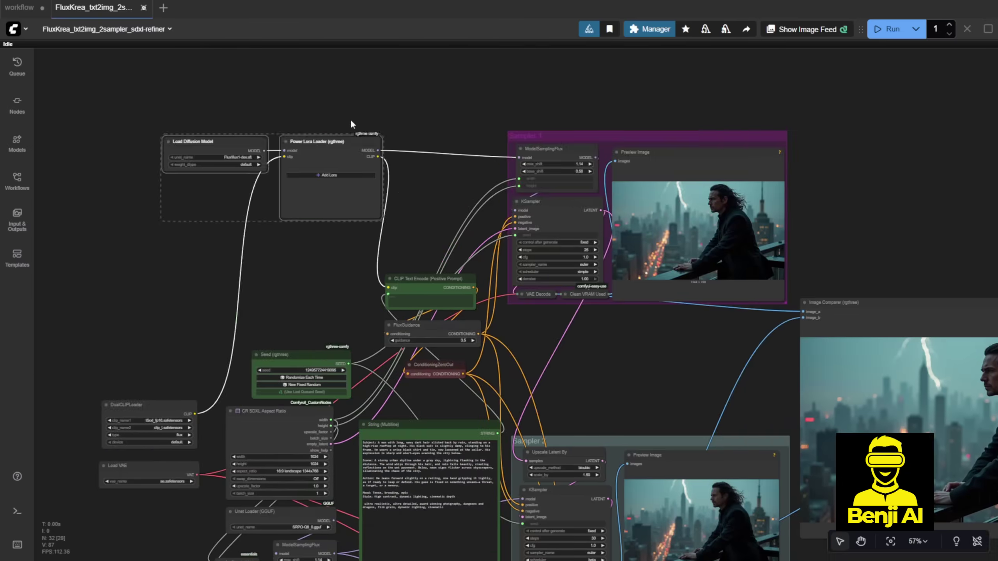
scroll(518, 280, up, 3)
key(Delete)
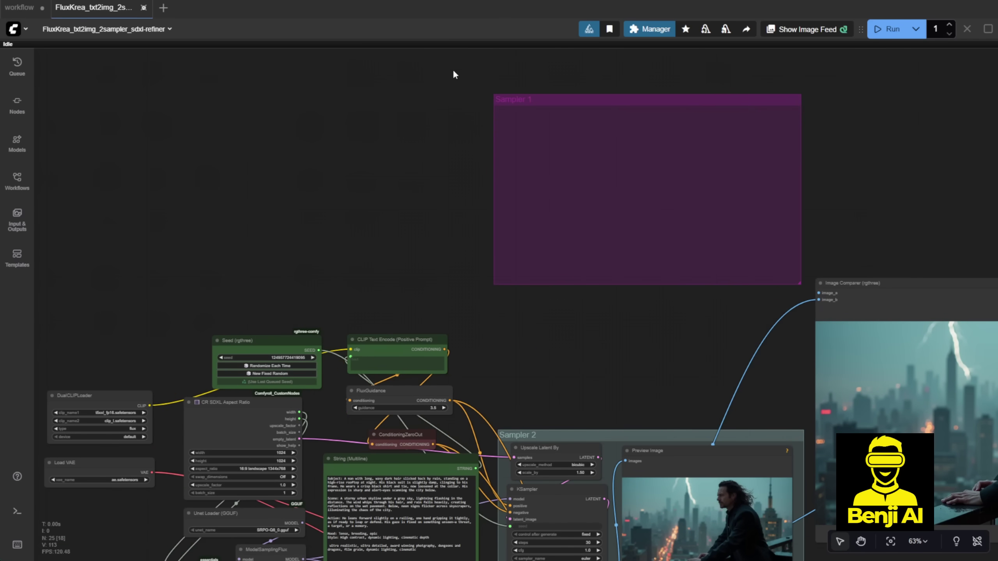
click(516, 100)
drag(611, 101, 603, 213)
Copy the other workflow's nodes and paste them into the FluxKrea workflow.
click(24, 9)
scroll(184, 122, down, 2)
drag(60, 141, 675, 383)
key(ctrl+c)
click(94, 7)
scroll(185, 190, down, 2)
key(ctrl+v)
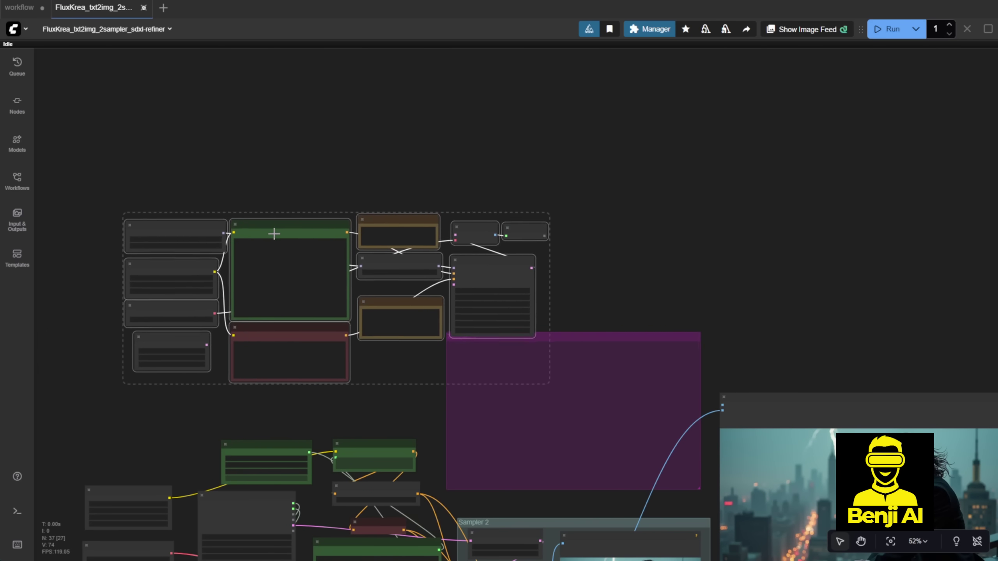
drag(269, 235, 227, 257)
click(602, 252)
Connect Clean VRAM to comparer image_a and move the KSampler, decoders and CLIP encoders into the purple group.
scroll(594, 292, up, 3)
scroll(501, 190, down, 1)
drag(633, 276, 670, 284)
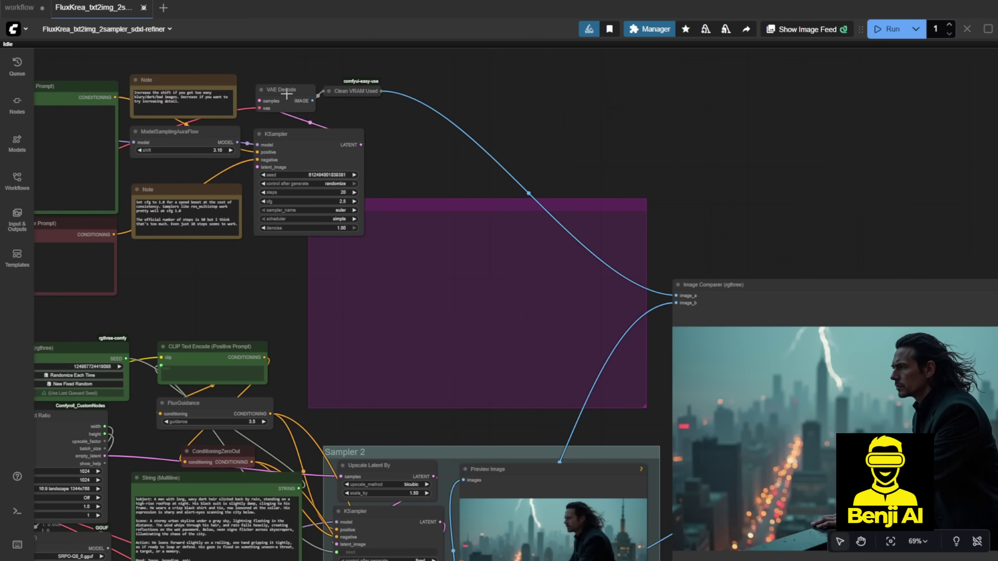
drag(363, 95, 623, 278)
drag(117, 136, 251, 116)
drag(432, 467, 81, 95)
drag(146, 65, 328, 164)
drag(393, 118, 580, 129)
drag(334, 214, 544, 226)
Delete the empty latent node and rearrange the loader and text encoder nodes on the left.
click(185, 227)
key(Delete)
drag(222, 188, 244, 271)
drag(432, 315, 212, 225)
drag(312, 258, 326, 265)
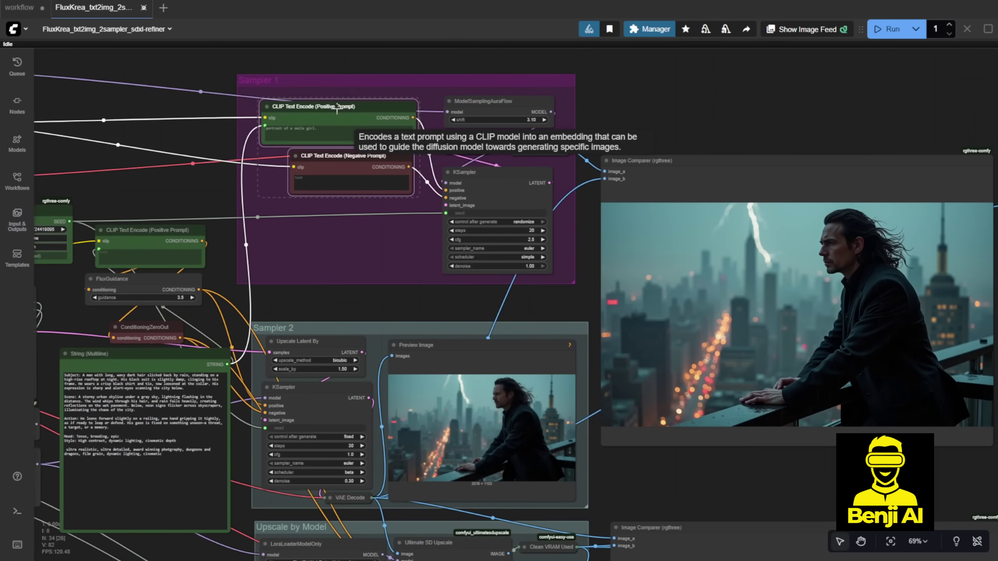
drag(186, 193, 449, 217)
scroll(449, 217, down, 2)
drag(309, 127, 276, 151)
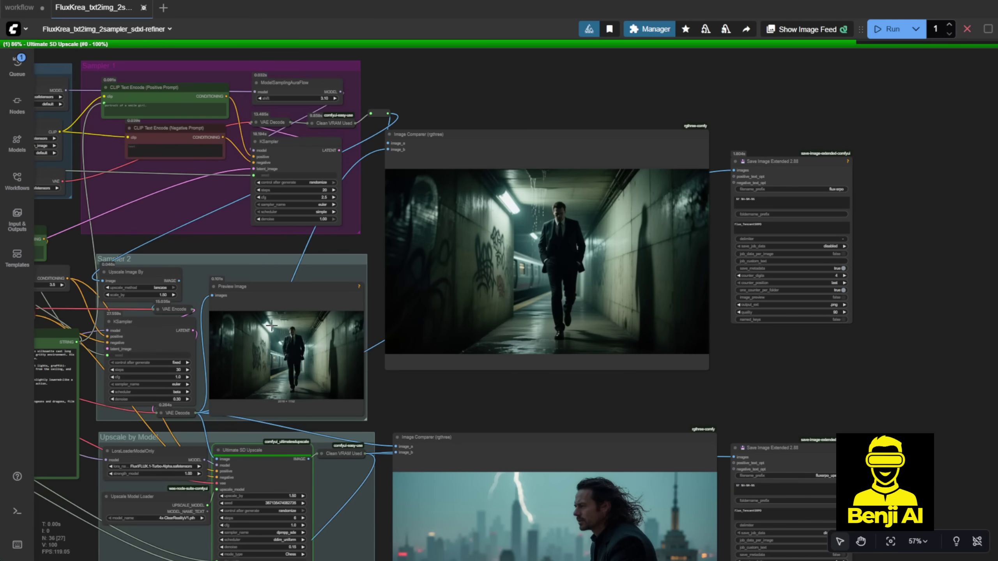
Zoom into the first Image Comparer to inspect the subway-tunnel render.
scroll(371, 339, up, 4)
drag(572, 400, 374, 474)
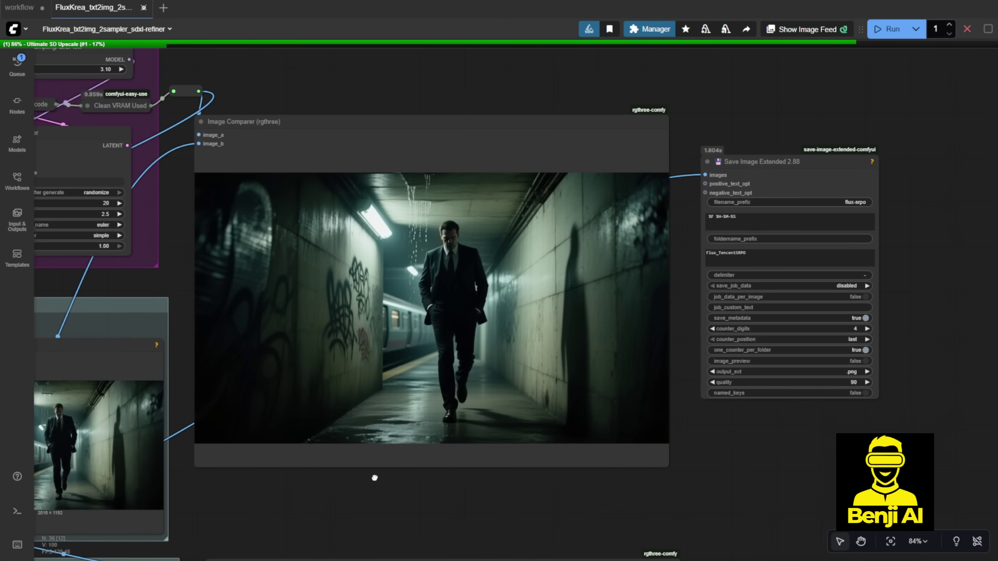
scroll(296, 247, up, 5)
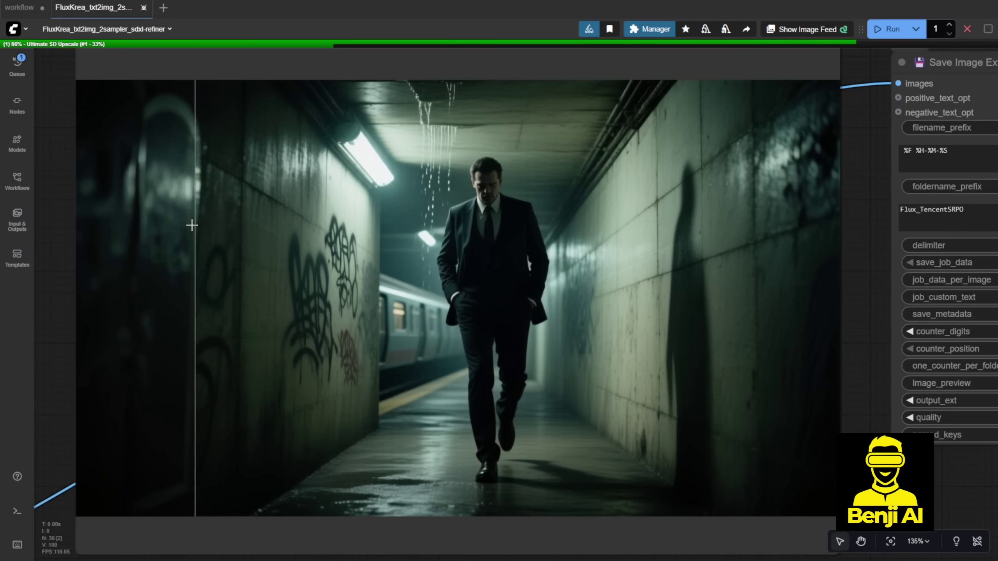
scroll(743, 260, up, 4)
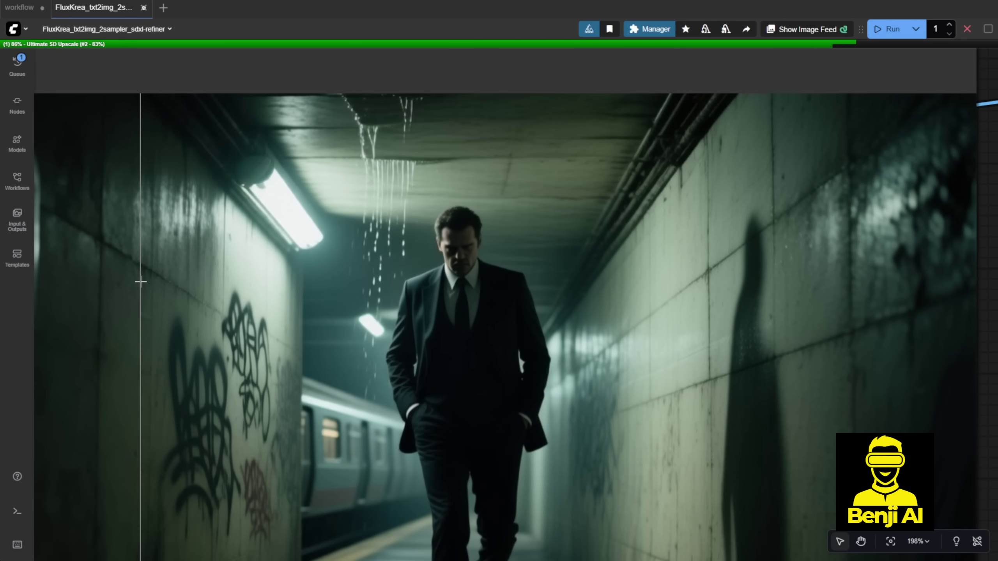
scroll(575, 331, down, 4)
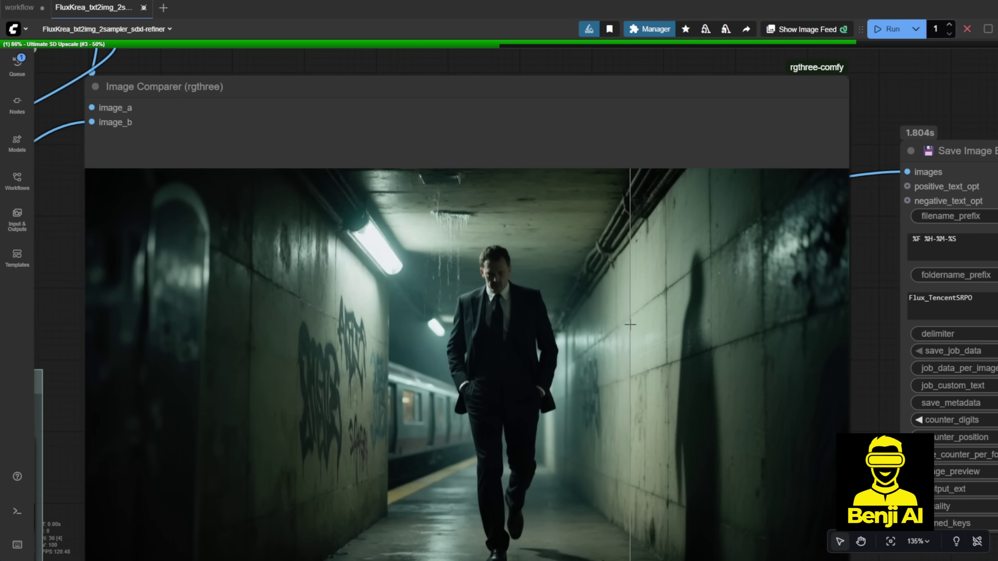
scroll(659, 324, down, 7)
Pan to Sampler 2 and the upscale nodes to check the new run's progress.
drag(825, 192, 819, 41)
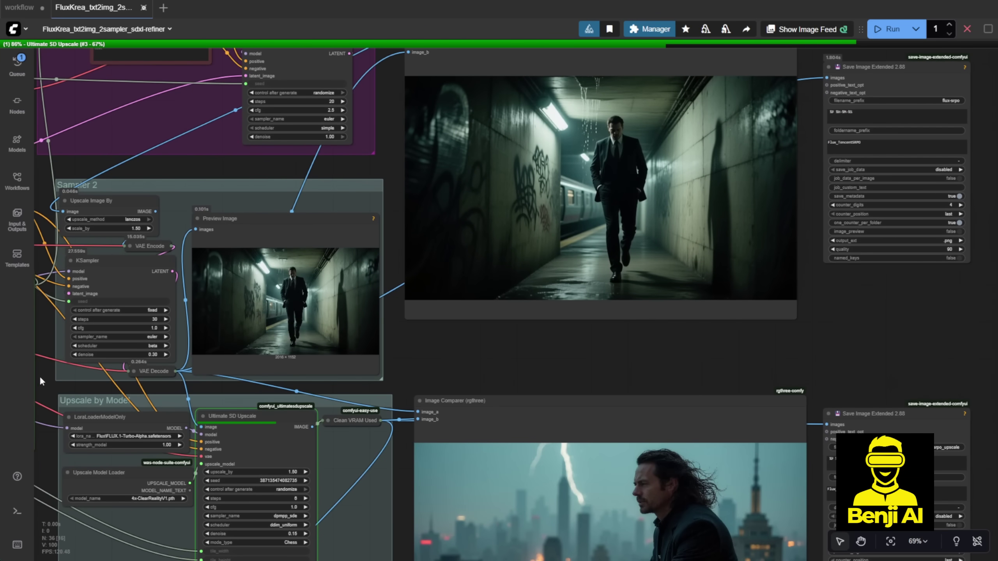
scroll(494, 283, up, 1)
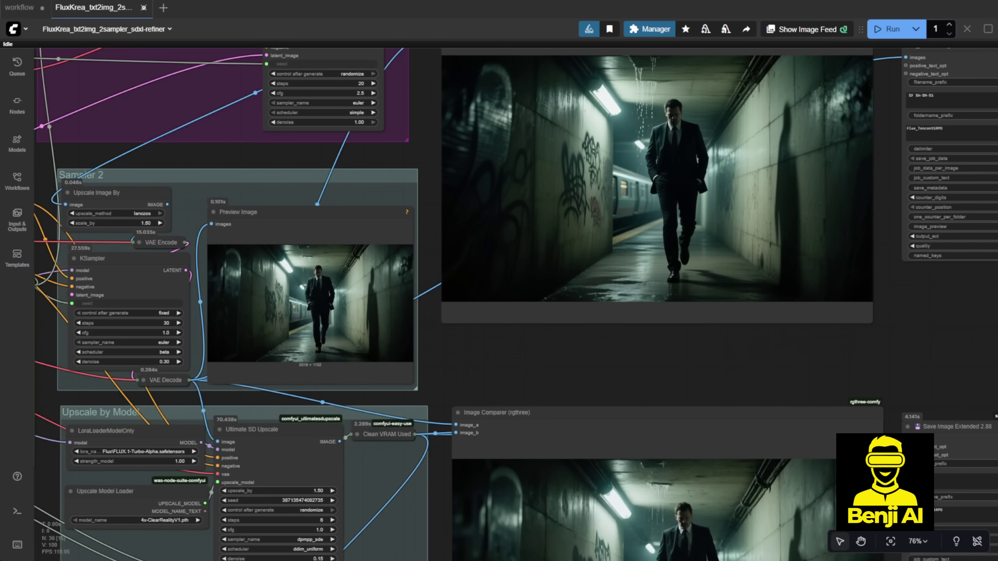
drag(448, 385, 493, 284)
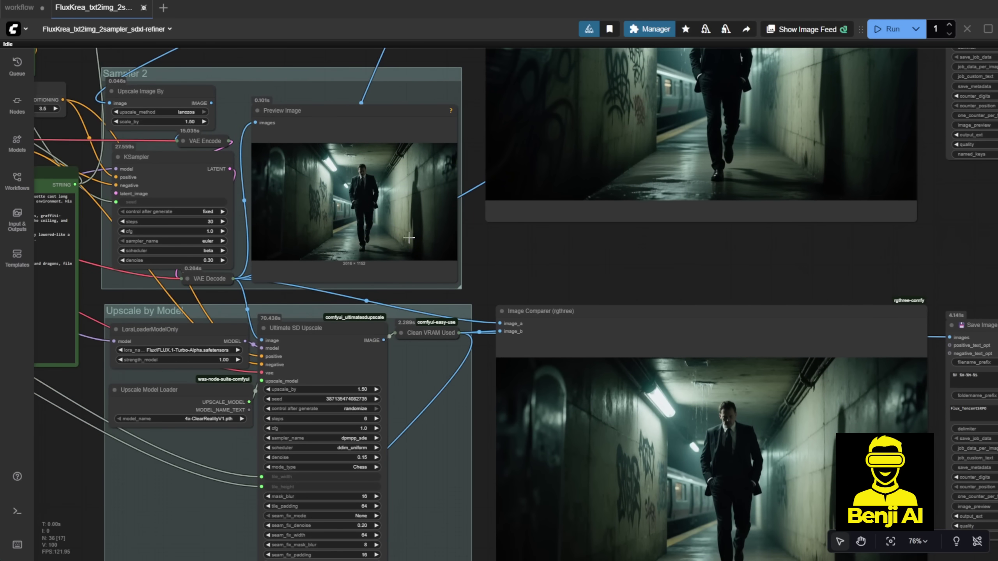
scroll(410, 239, up, 7)
scroll(580, 287, up, 3)
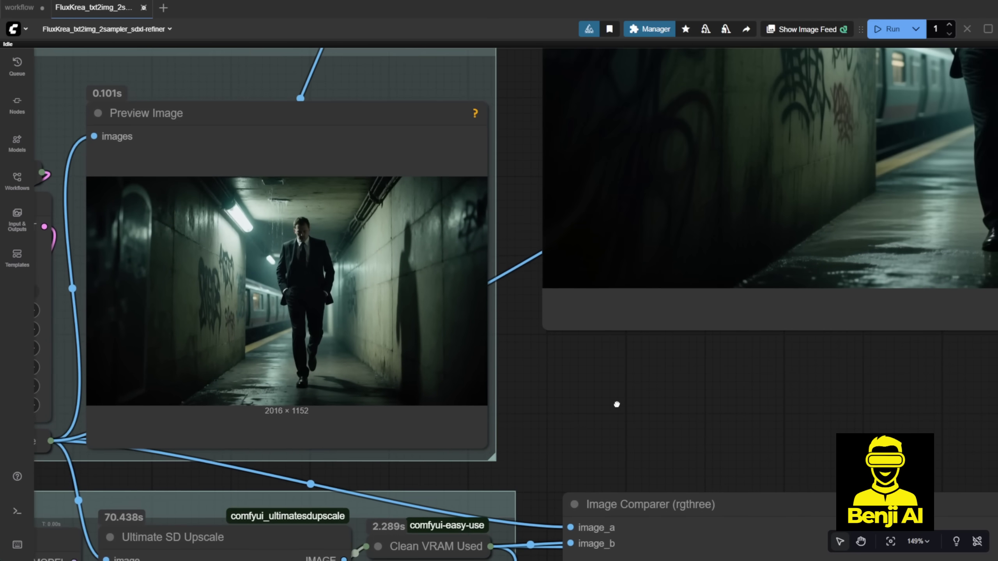
scroll(617, 403, right, 10)
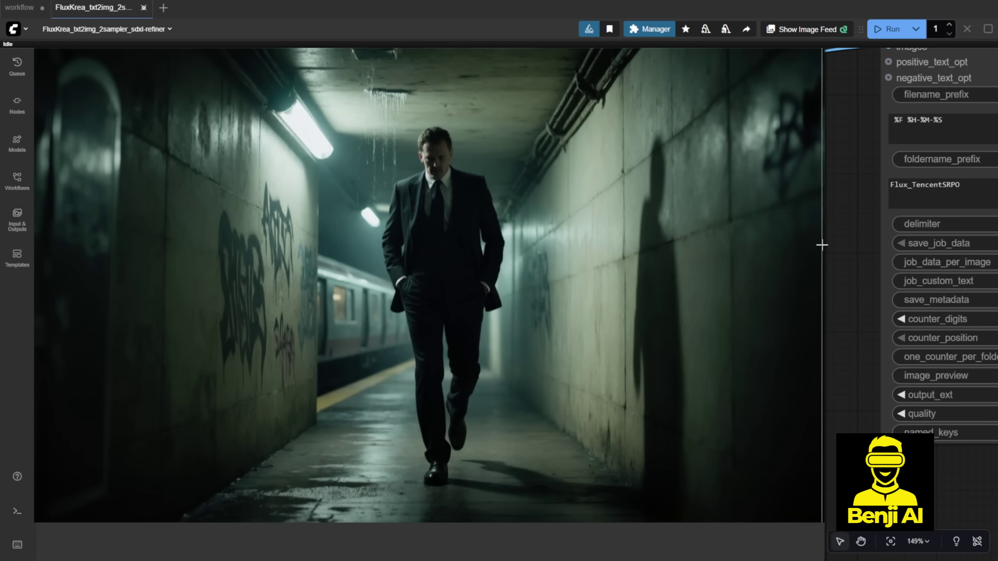
scroll(852, 264, down, 5)
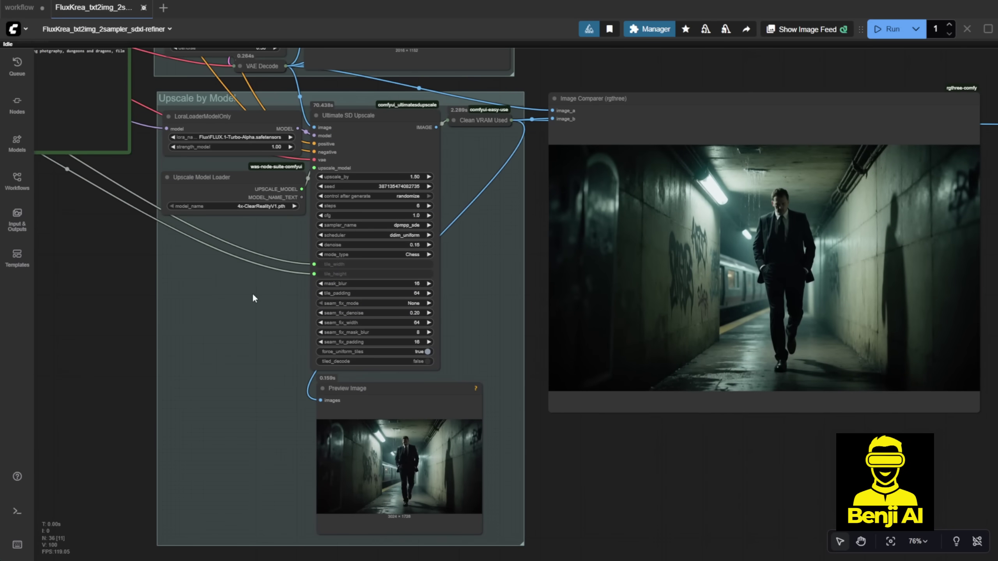
Inspect the upscaled image in the second Image Comparer, then select the close-up prompt in the Qwen chat.
drag(494, 324, 60, 361)
scroll(61, 346, up, 3)
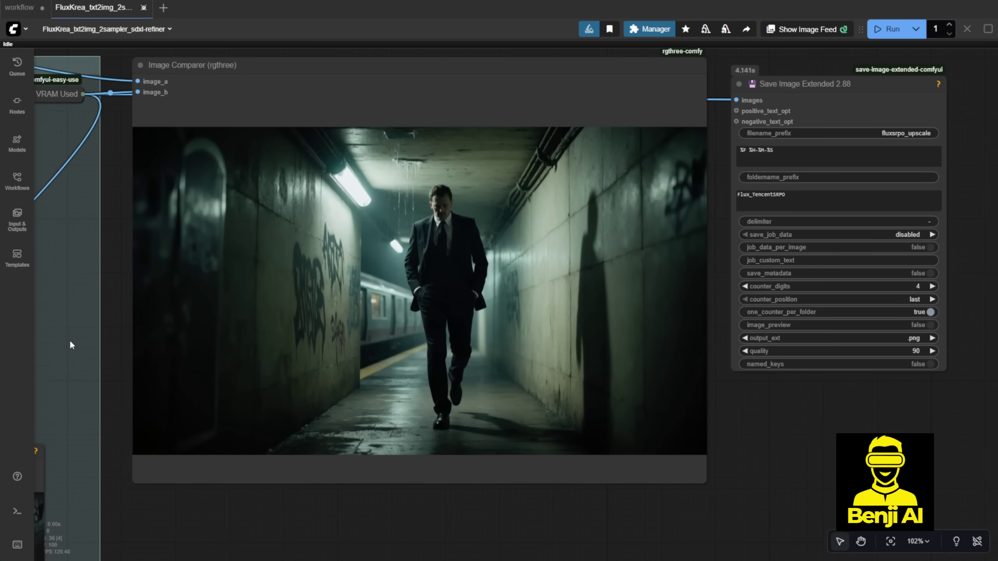
scroll(432, 212, up, 10)
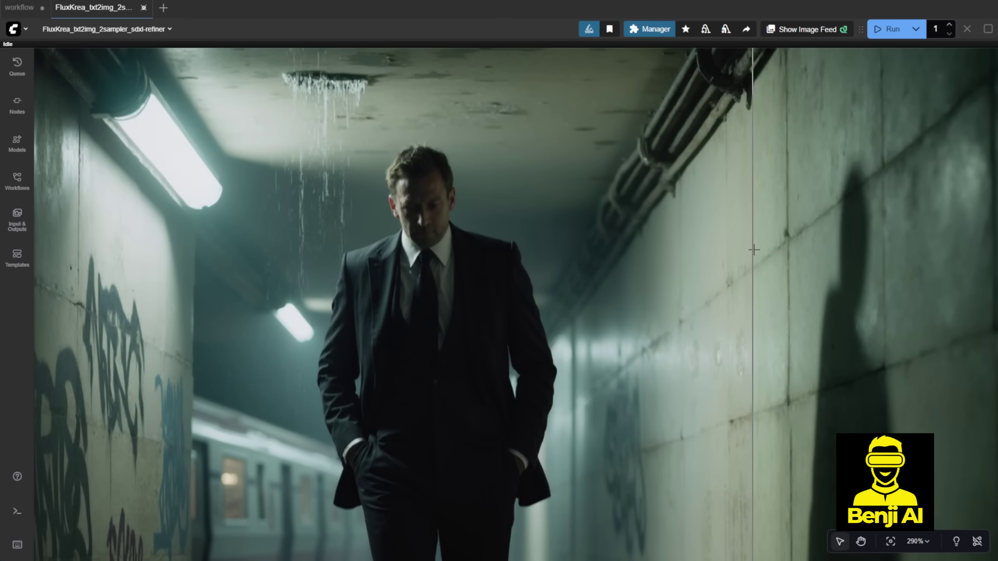
scroll(445, 144, down, 15)
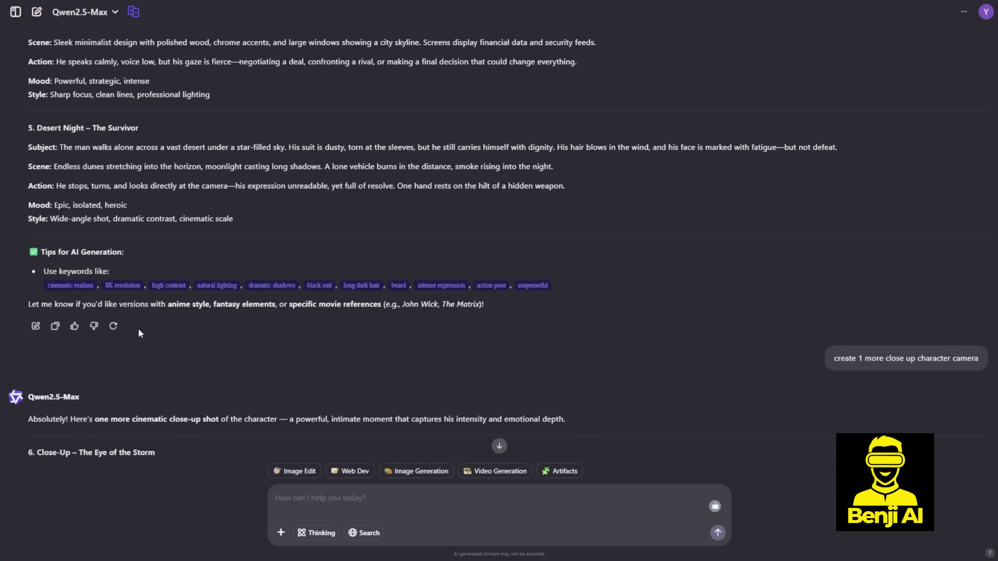
scroll(143, 338, down, 5)
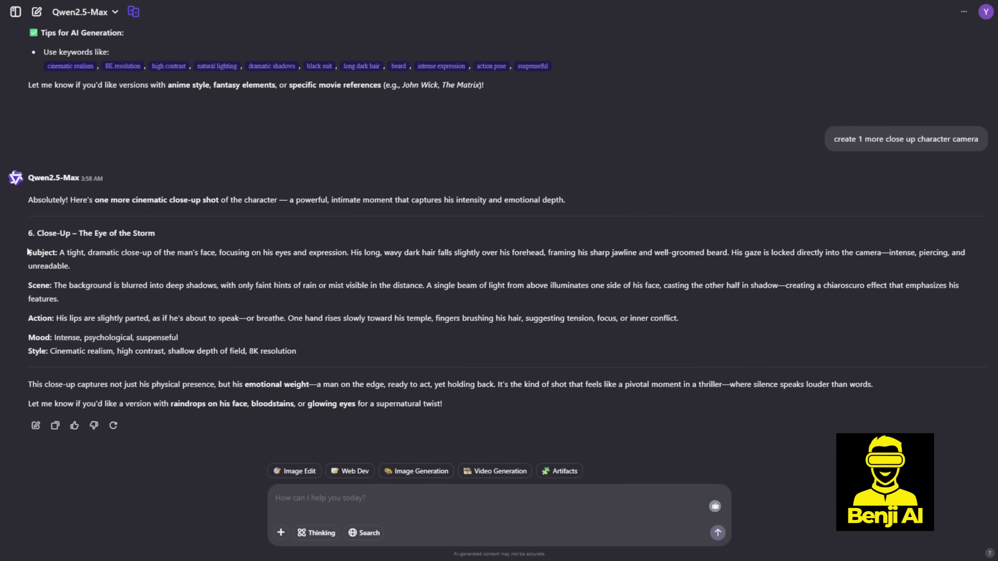
drag(98, 256, 312, 348)
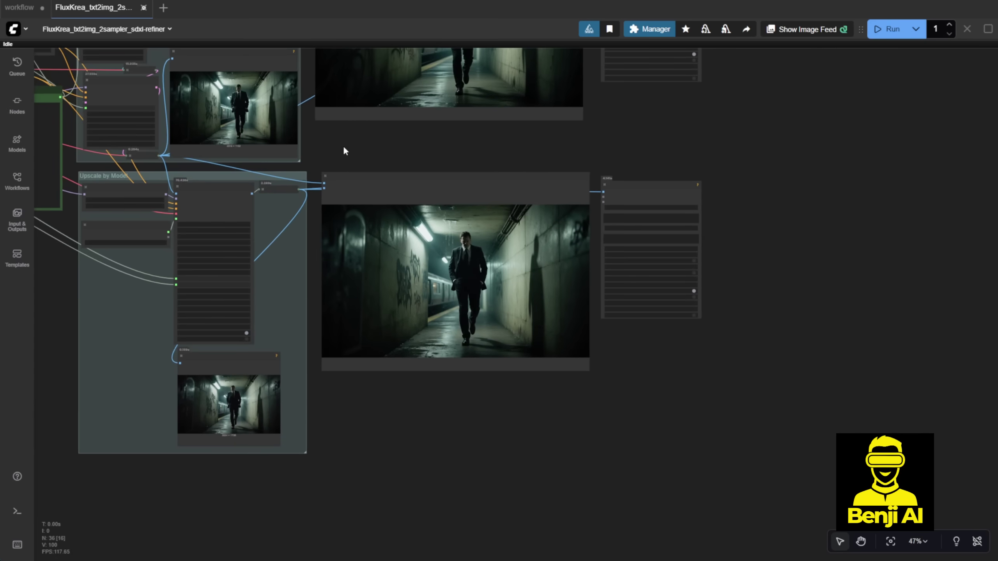
Replace the String (Multiline) text with the copied close-up prompt and queue the run.
scroll(342, 151, down, 3)
scroll(314, 287, up, 5)
key(ctrl+a)
key(ctrl+v)
key(ctrl+Return)
Group all the loader nodes into an SRPO Model group.
scroll(293, 364, down, 4)
scroll(315, 404, down, 5)
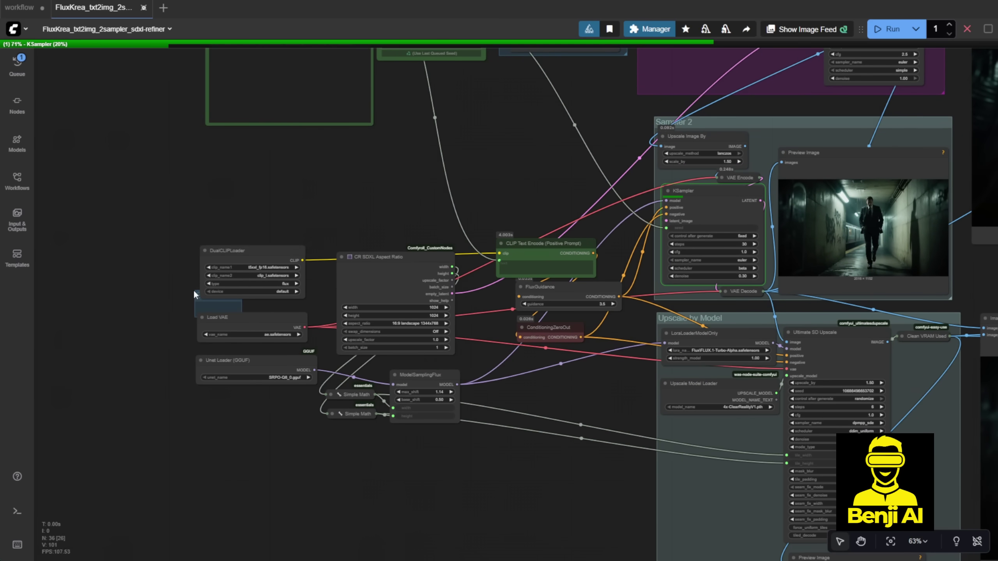
drag(194, 289, 624, 429)
key(ctrl+g)
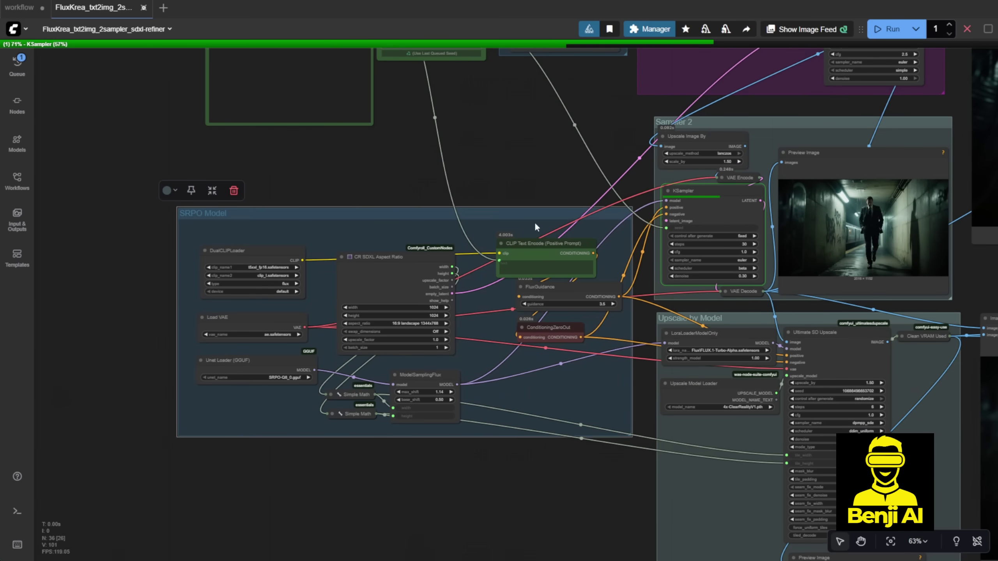
right_click(233, 236)
click(254, 120)
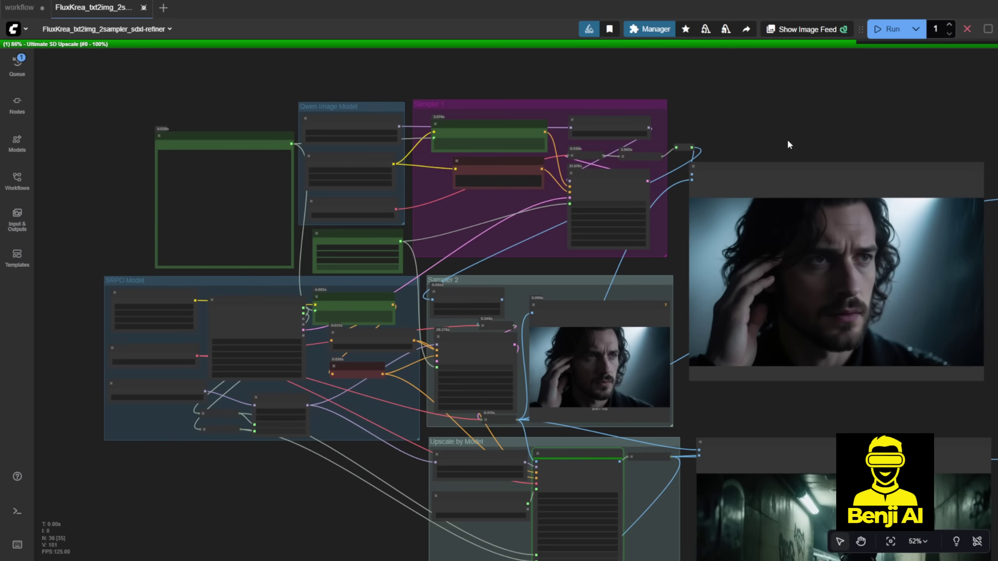
Zoom into the Image Comparer to inspect the close-up of the long-haired bearded man.
drag(787, 139, 578, 39)
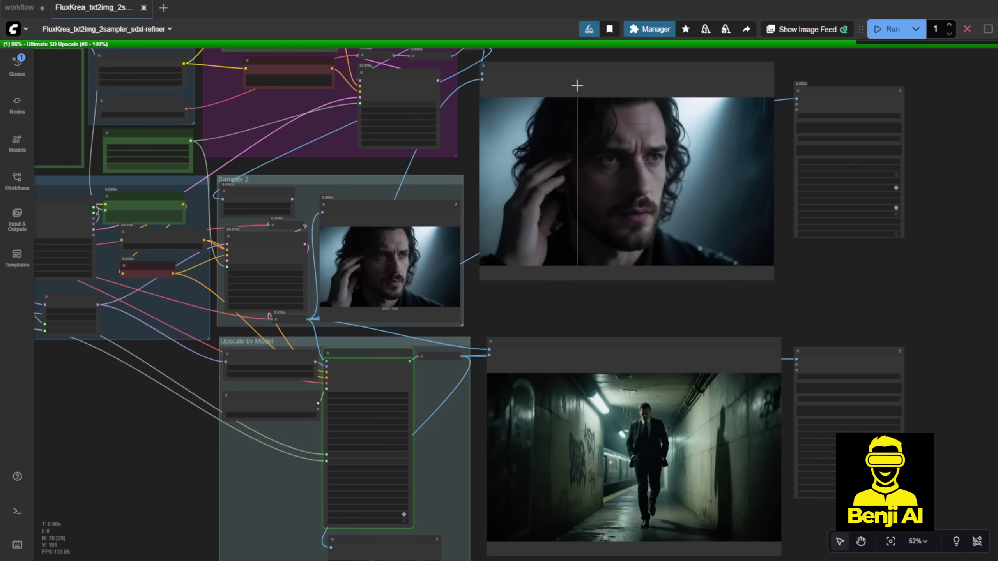
scroll(762, 185, up, 4)
drag(575, 379, 558, 491)
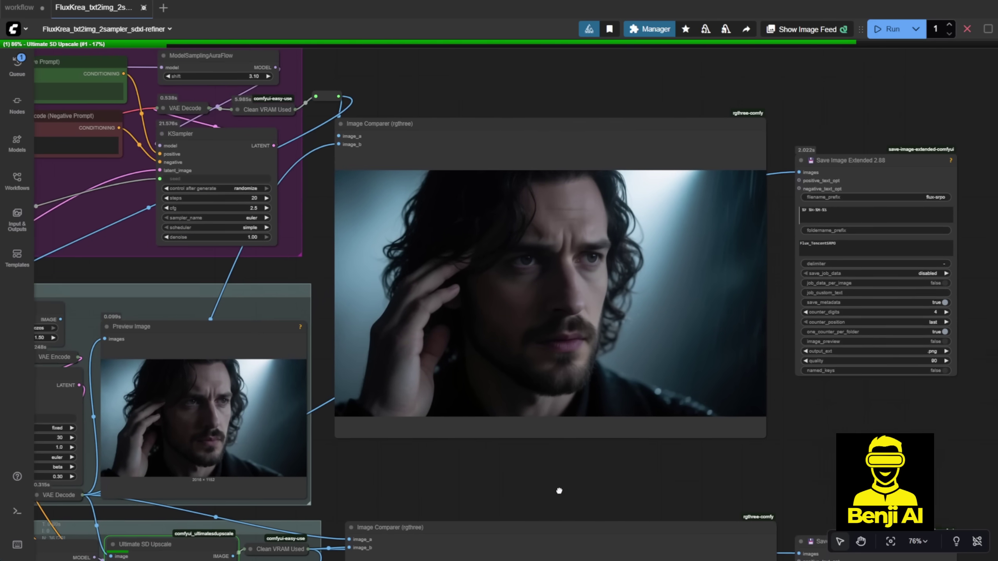
scroll(553, 488, up, 4)
drag(529, 462, 408, 560)
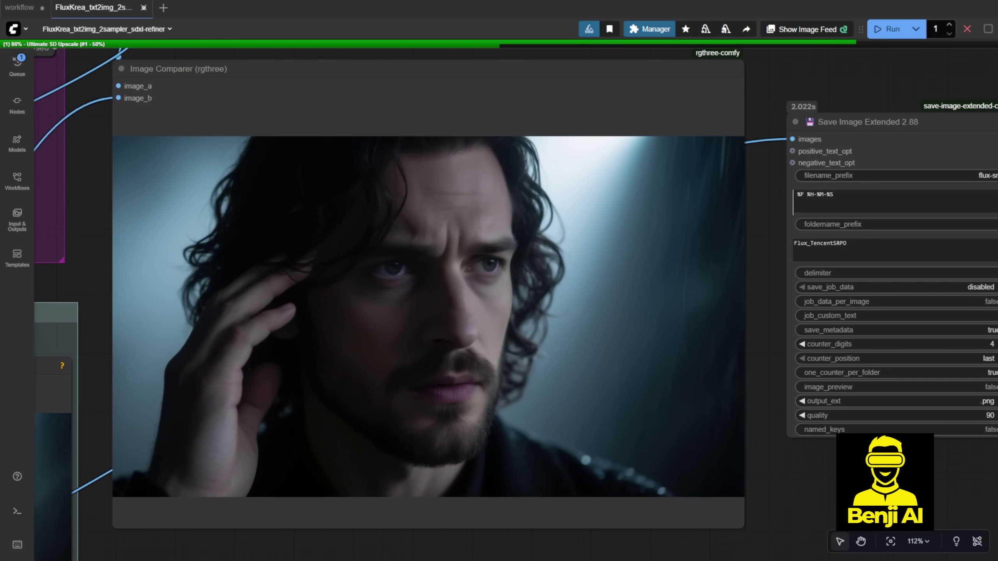
scroll(493, 260, up, 7)
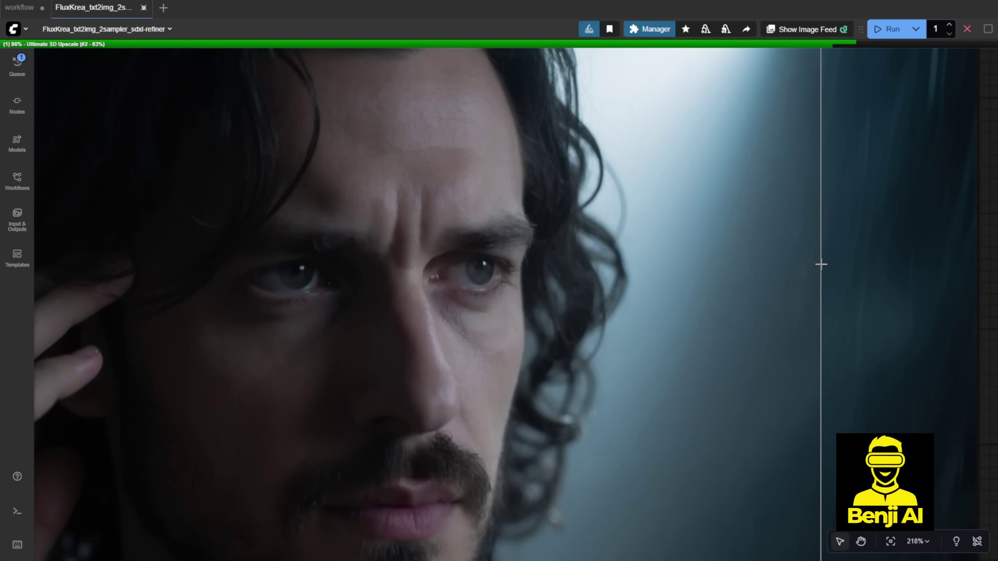
scroll(821, 264, down, 10)
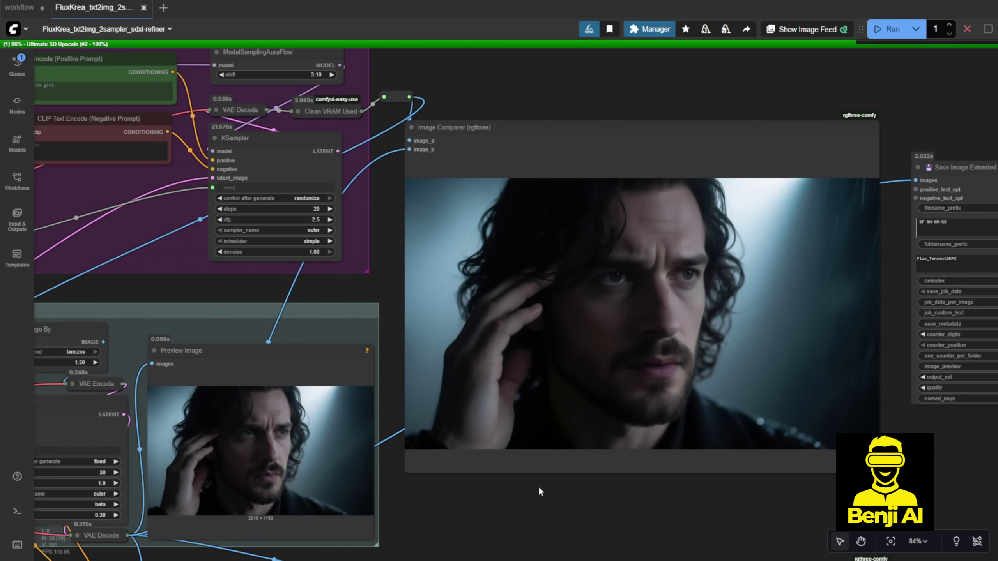
Pan and zoom the workflow to bring the upscaled Image Comparer into view.
scroll(734, 435, up, 3)
drag(733, 435, 752, 385)
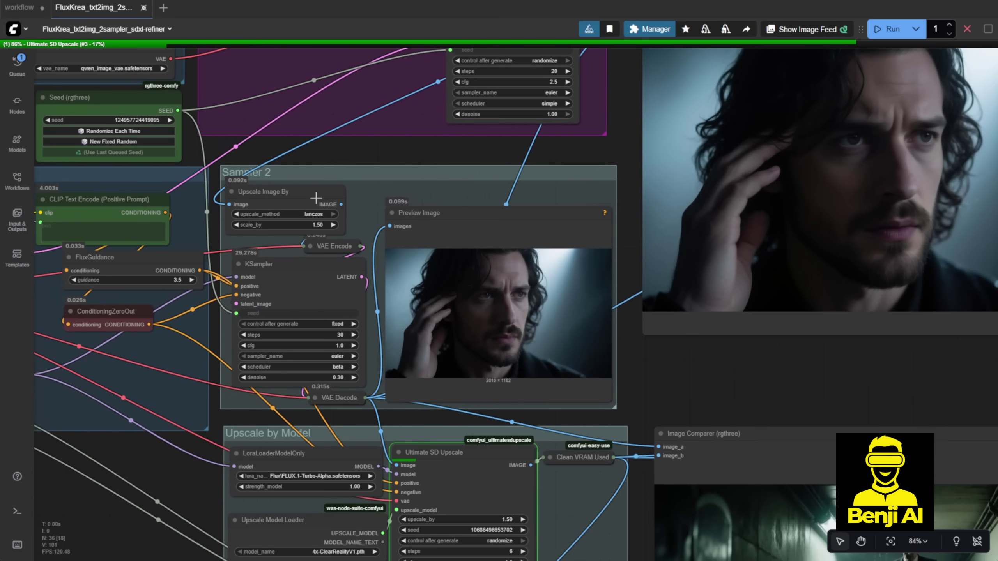
scroll(316, 201, down, 5)
drag(425, 250, 430, 201)
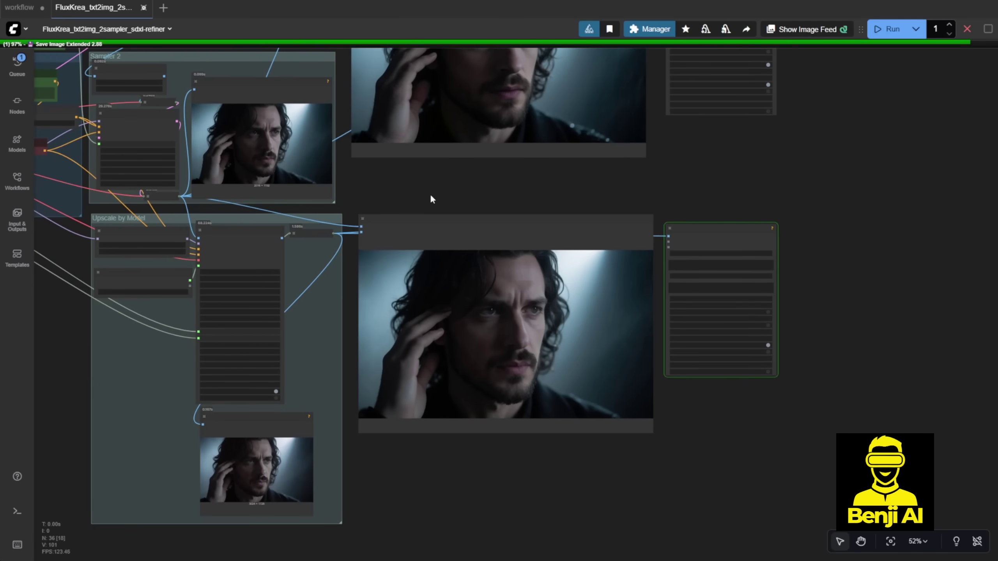
scroll(703, 446, up, 4)
scroll(154, 513, up, 4)
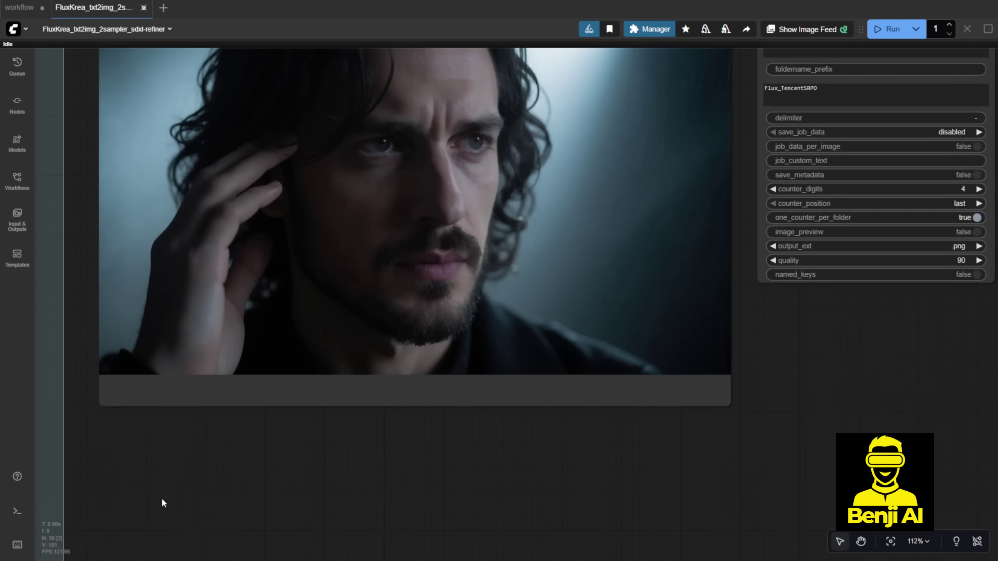
drag(160, 499, 161, 560)
Zoom into the upscaled comparer to inspect the close-up of the long-haired woman.
scroll(83, 358, up, 2)
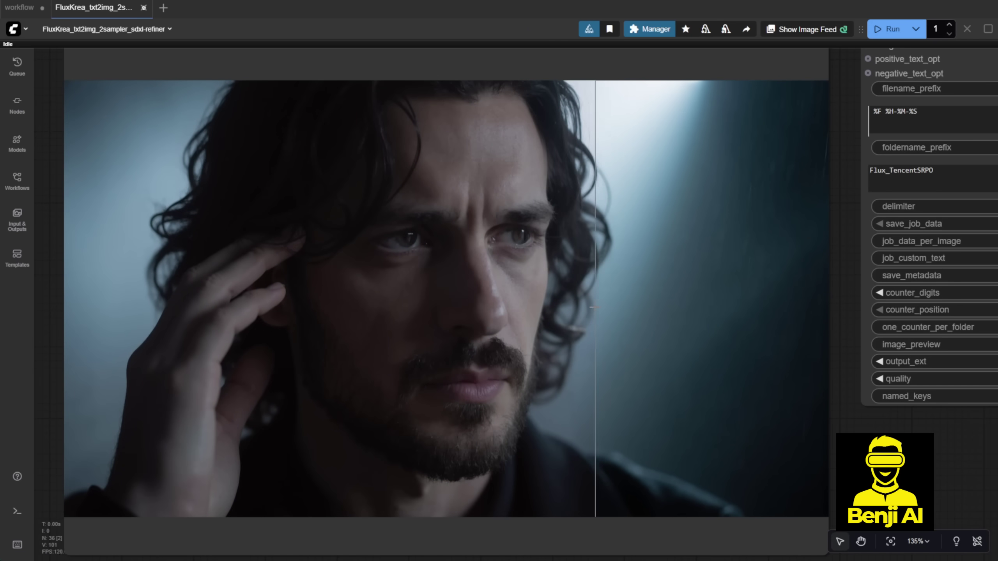
scroll(427, 229, up, 7)
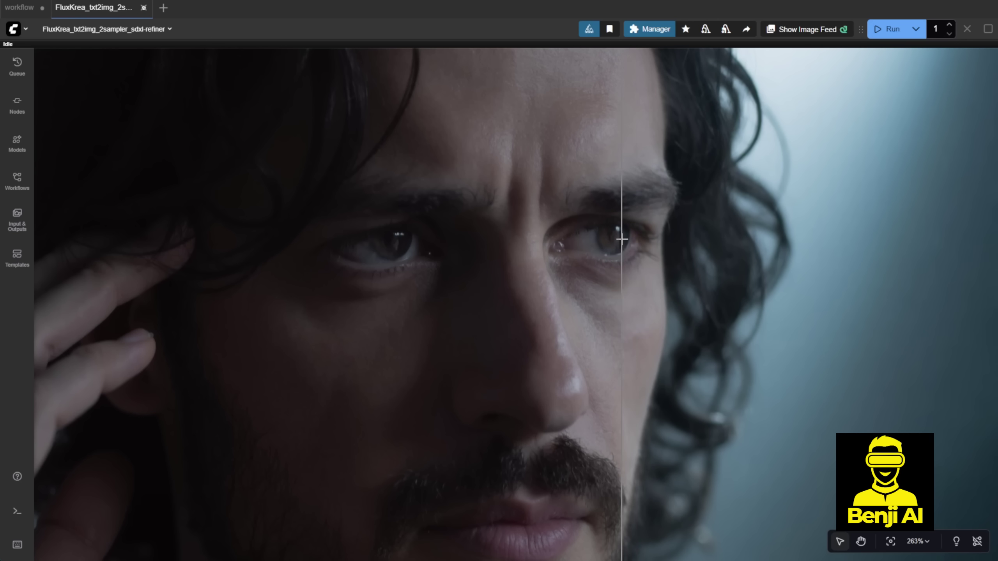
scroll(694, 179, up, 3)
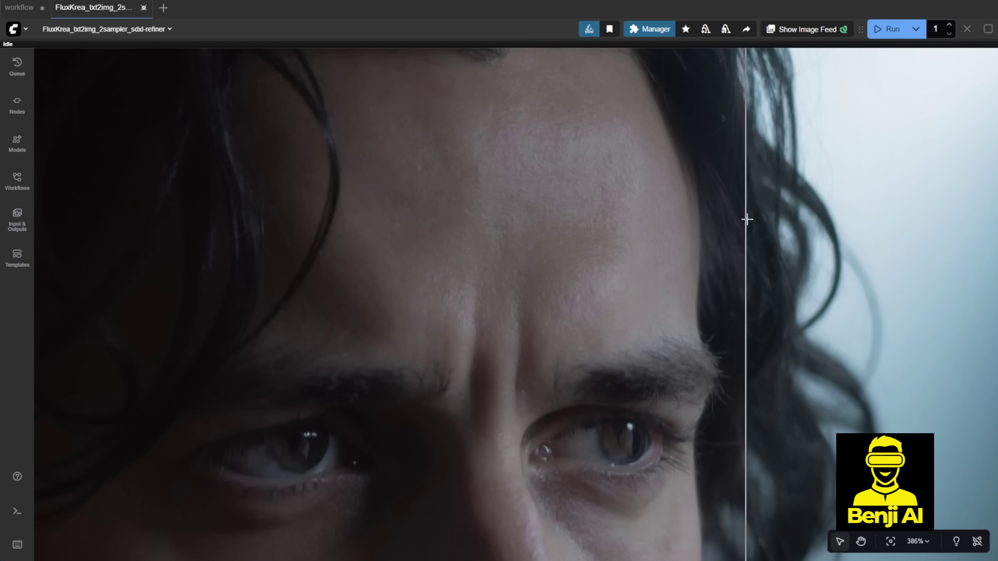
scroll(136, 317, down, 10)
drag(137, 317, 92, 353)
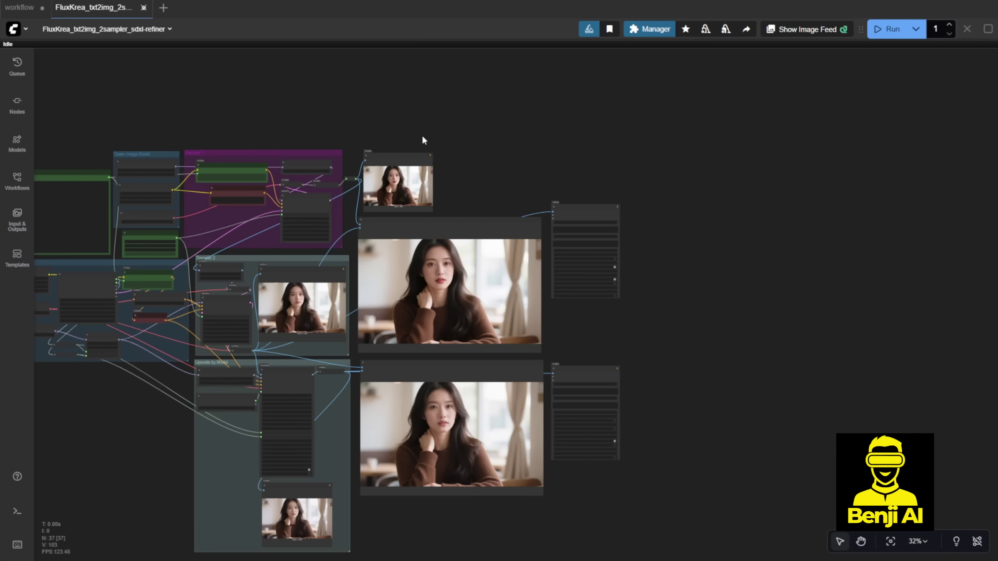
scroll(415, 140, up, 9)
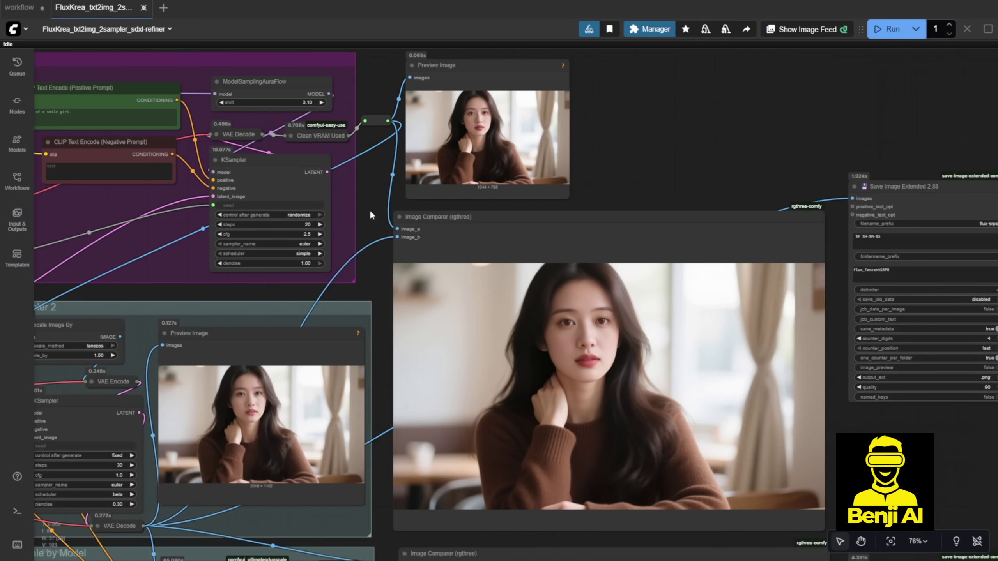
drag(370, 212, 398, 144)
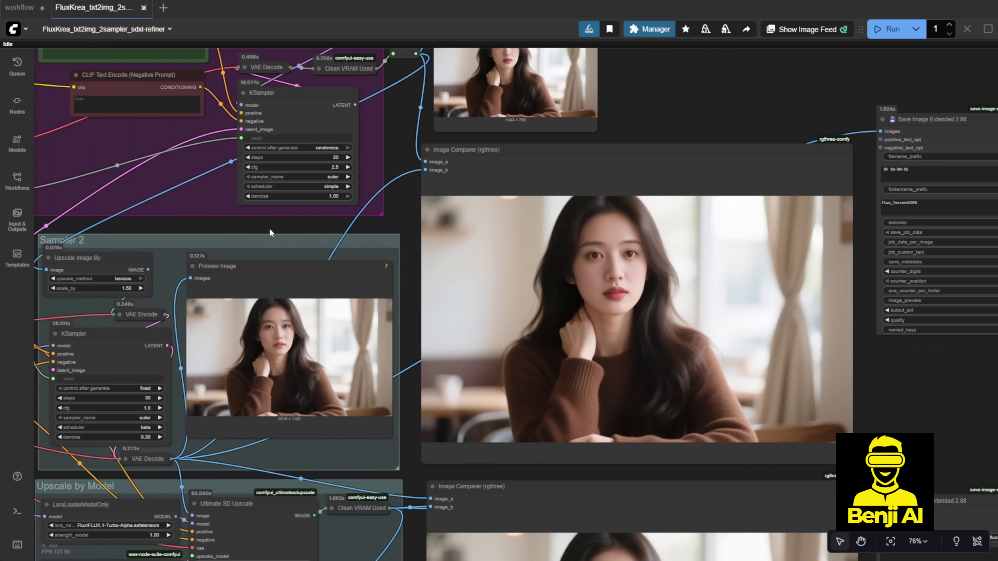
drag(269, 232, 271, 174)
scroll(674, 138, up, 7)
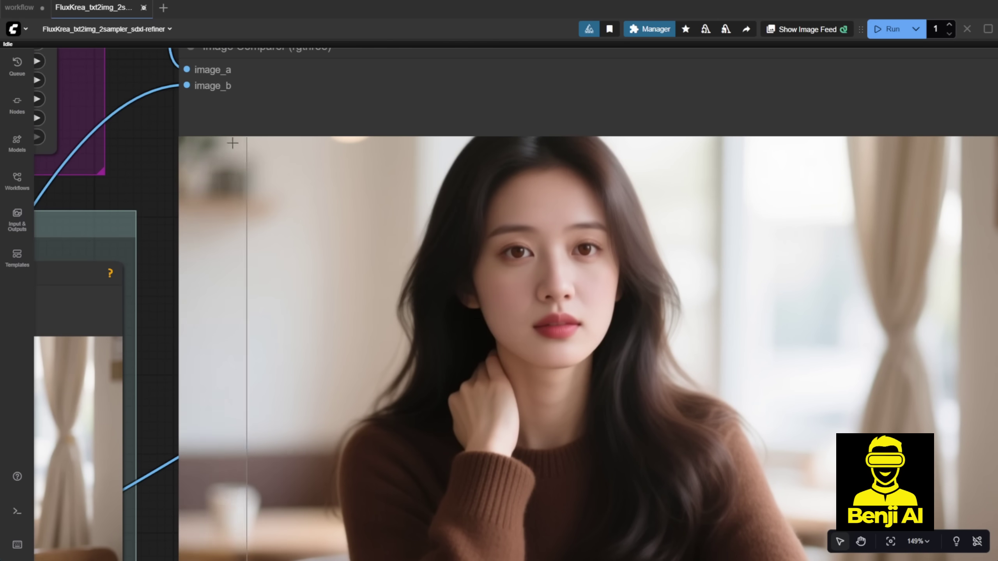
scroll(203, 143, up, 1)
drag(204, 143, 35, 85)
scroll(58, 177, down, 3)
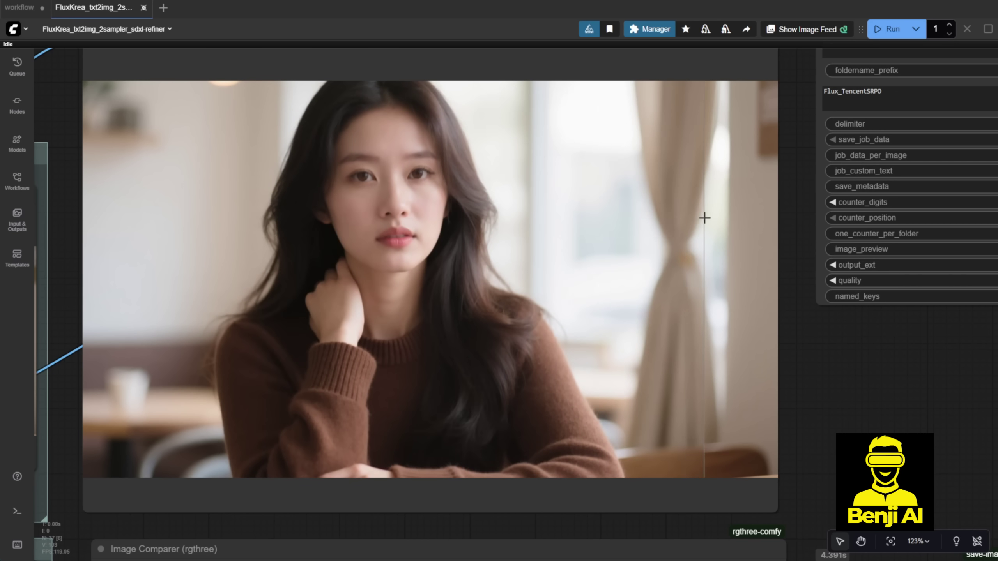
scroll(704, 218, up, 10)
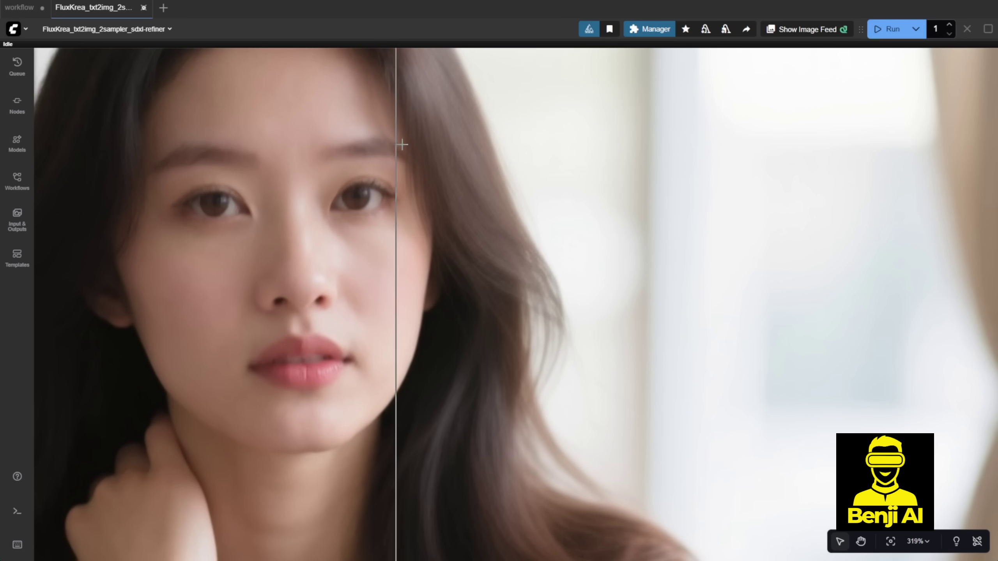
scroll(452, 206, down, 2)
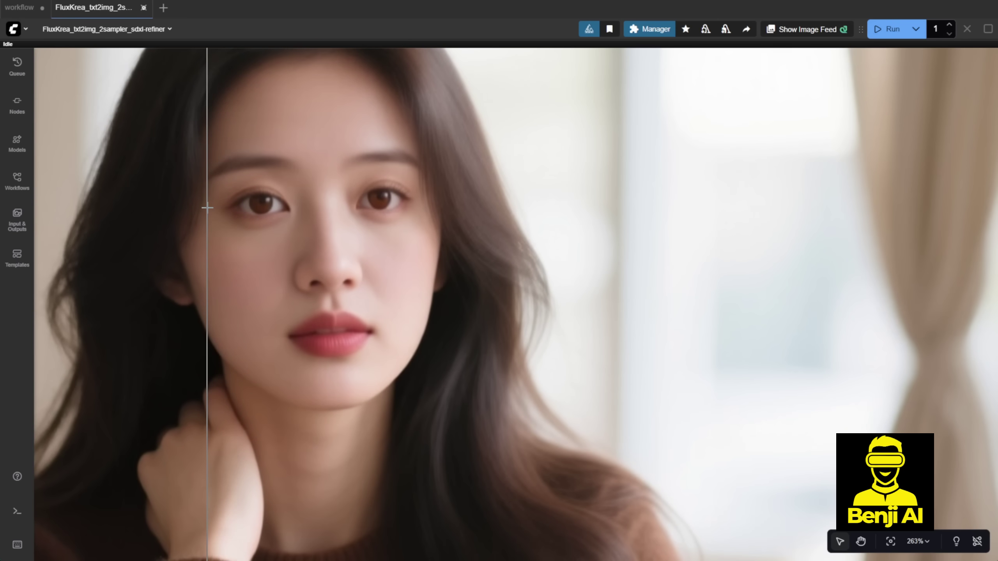
scroll(203, 207, up, 3)
scroll(456, 472, down, 10)
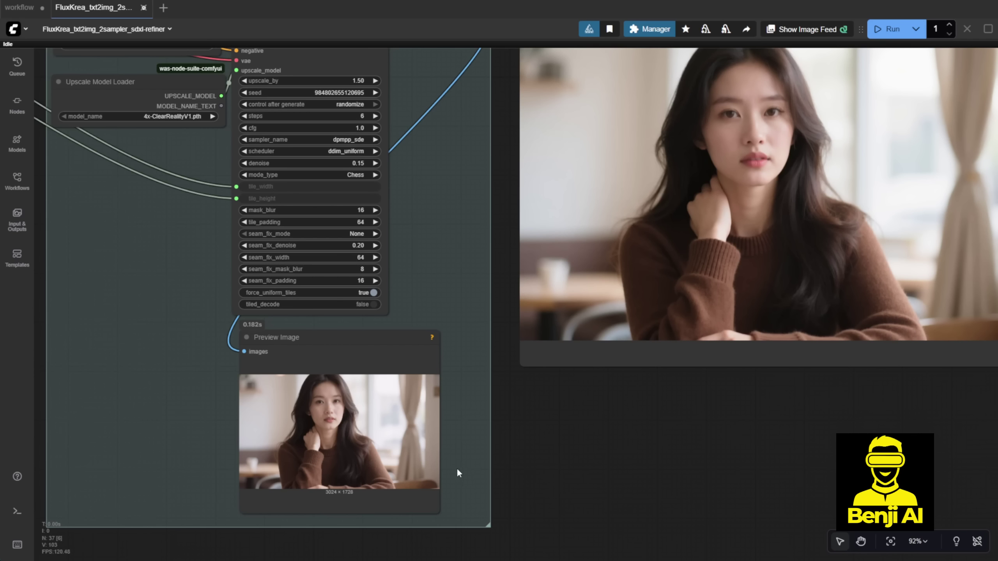
scroll(408, 487, up, 6)
scroll(714, 399, down, 2)
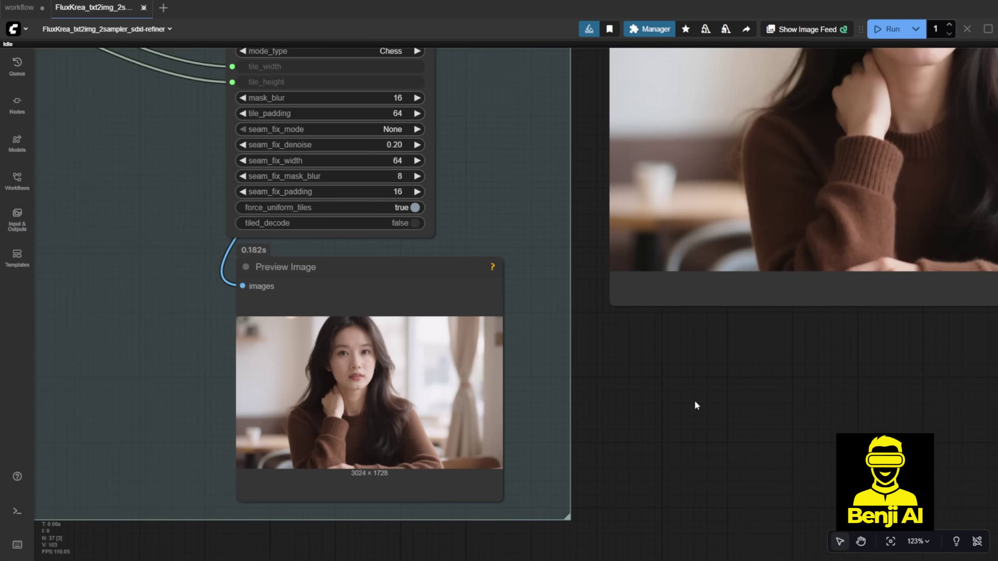
drag(714, 400, 220, 544)
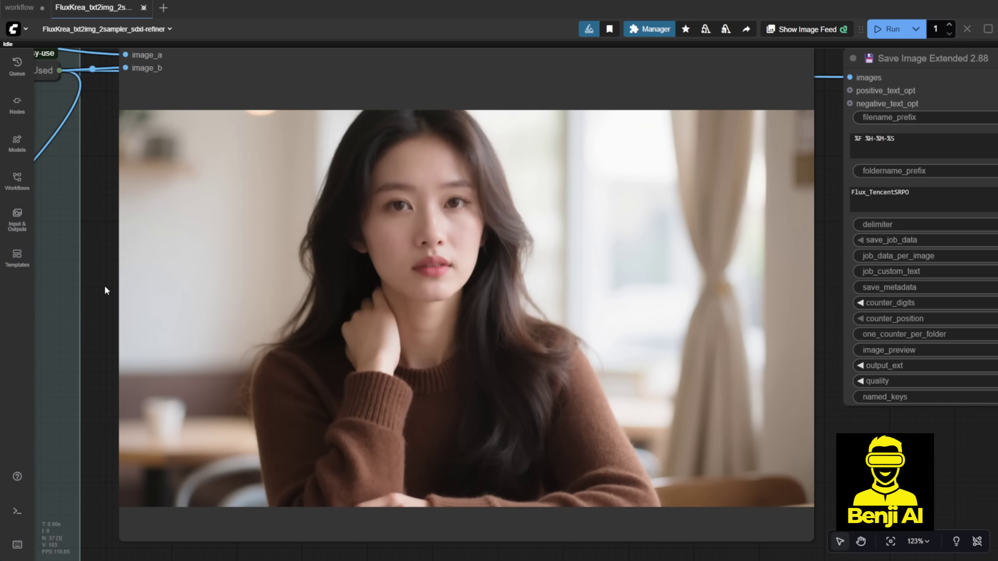
drag(104, 286, 102, 314)
scroll(405, 244, up, 10)
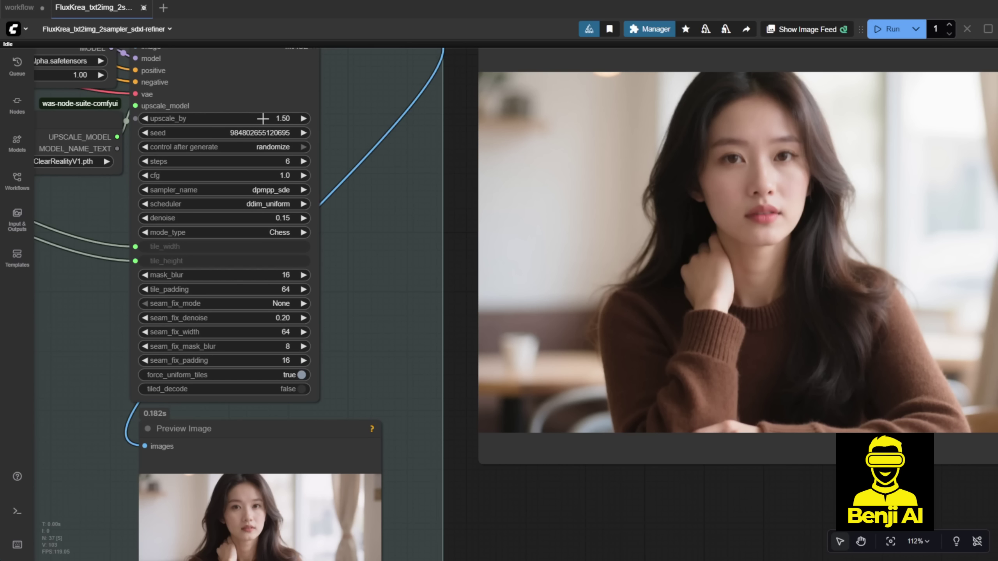
Set Ultimate SD Upscale's upscale_by to 2.00 and queue the workflow.
click(262, 119)
text(2.0)
key(Return)
key(ctrl+Return)
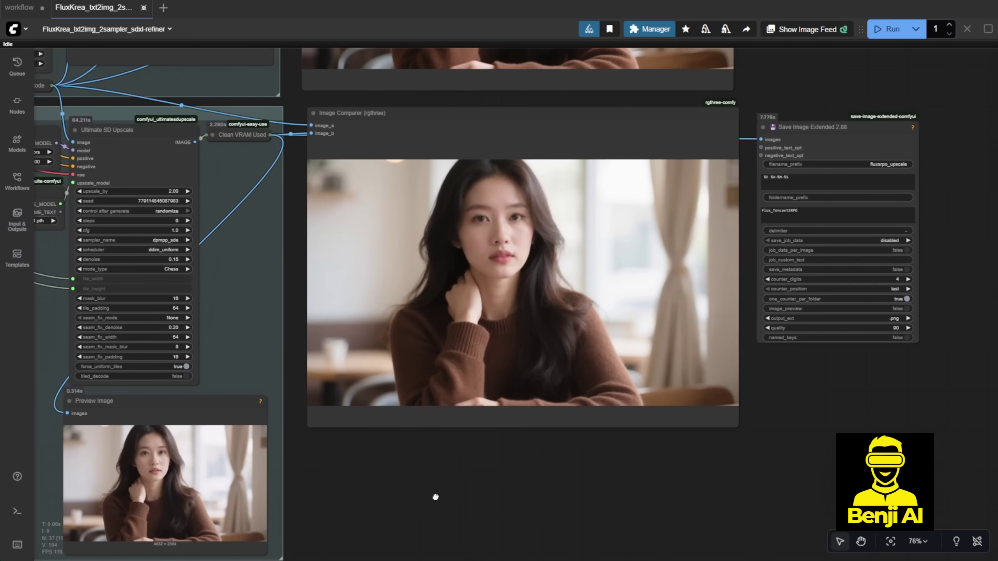
Zoom into the upscaled preview to inspect the 4032 × 2304 portrait.
drag(436, 497, 612, 340)
scroll(353, 392, up, 8)
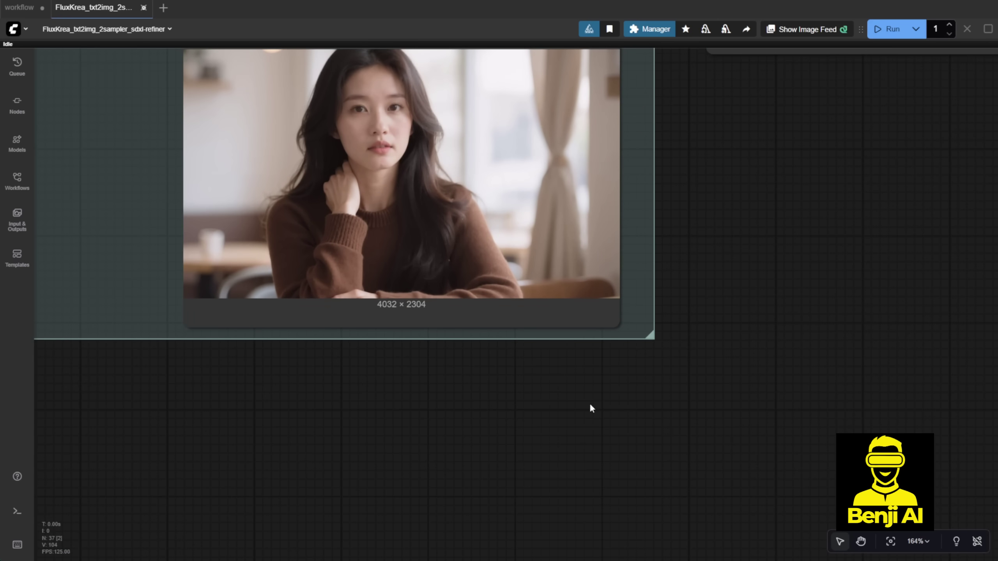
scroll(591, 408, up, 3)
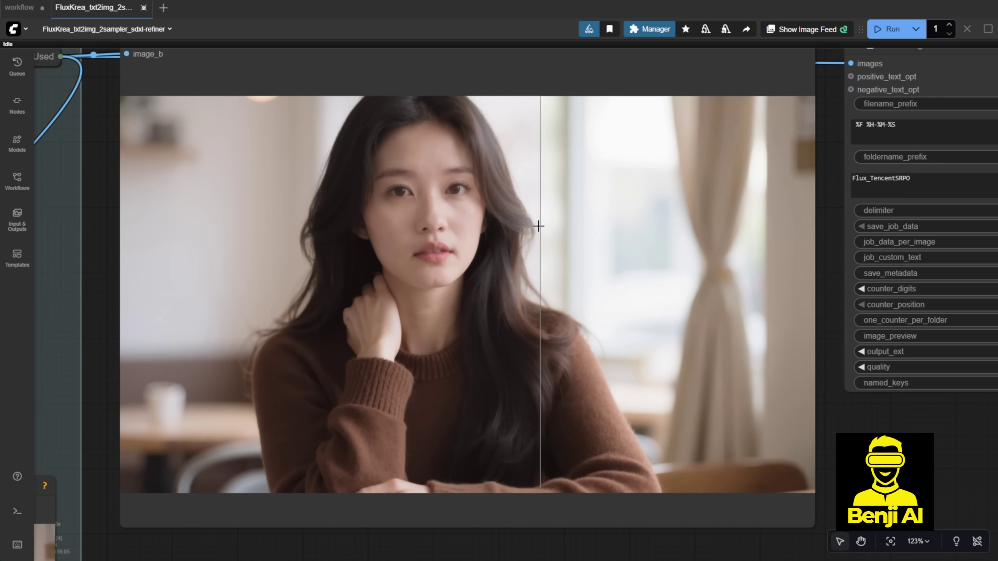
scroll(538, 226, up, 4)
scroll(535, 184, up, 3)
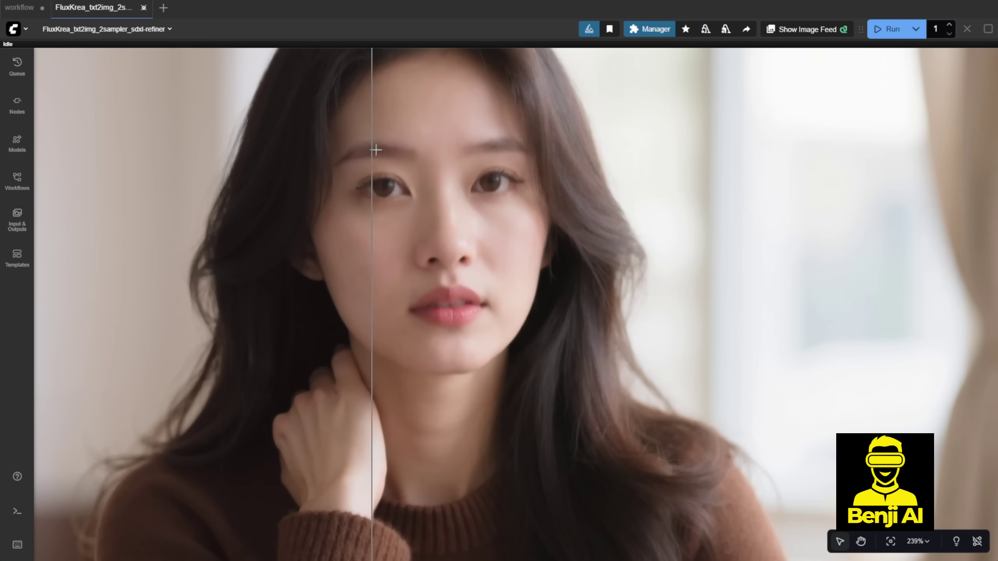
scroll(530, 138, up, 4)
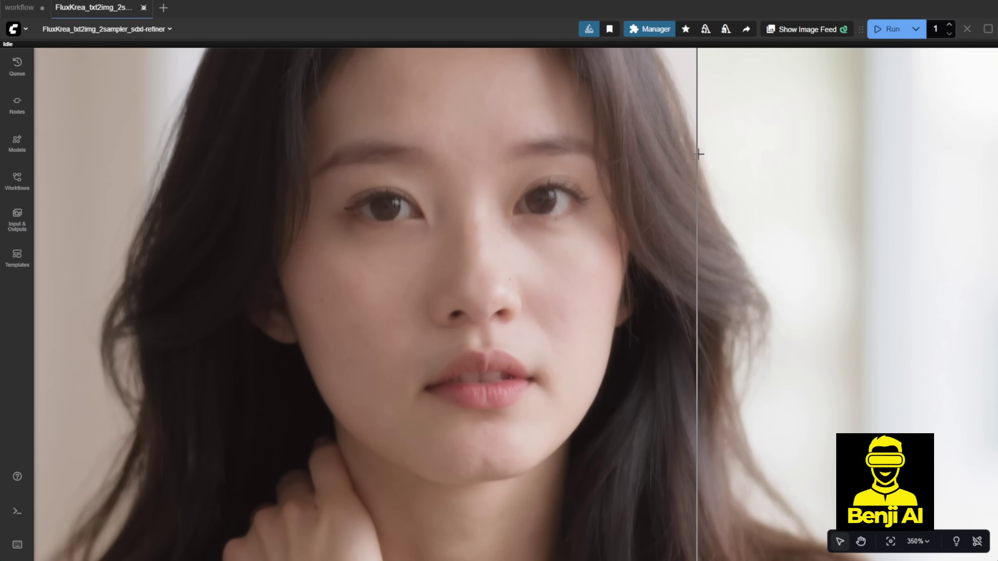
scroll(839, 234, down, 15)
Zoom out and centre the whole workflow to see all its nodes.
scroll(646, 519, down, 2)
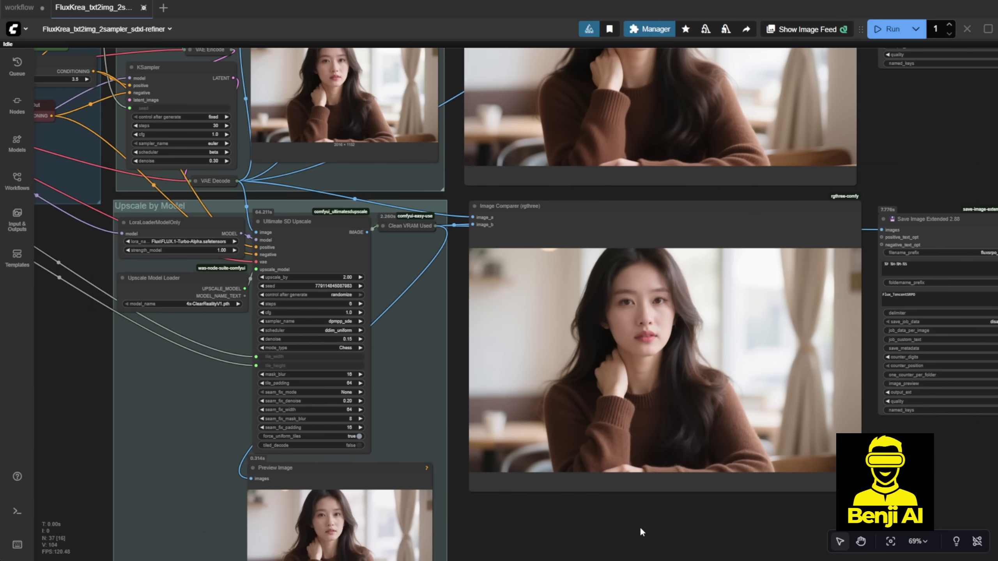
drag(639, 529, 506, 428)
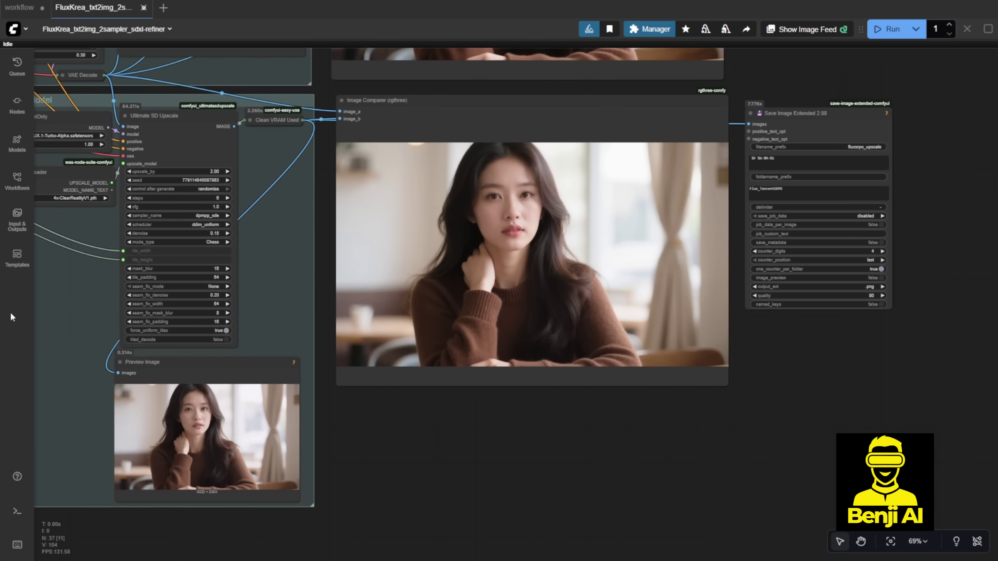
scroll(123, 329, down, 5)
drag(346, 413, 646, 558)
scroll(248, 389, down, 3)
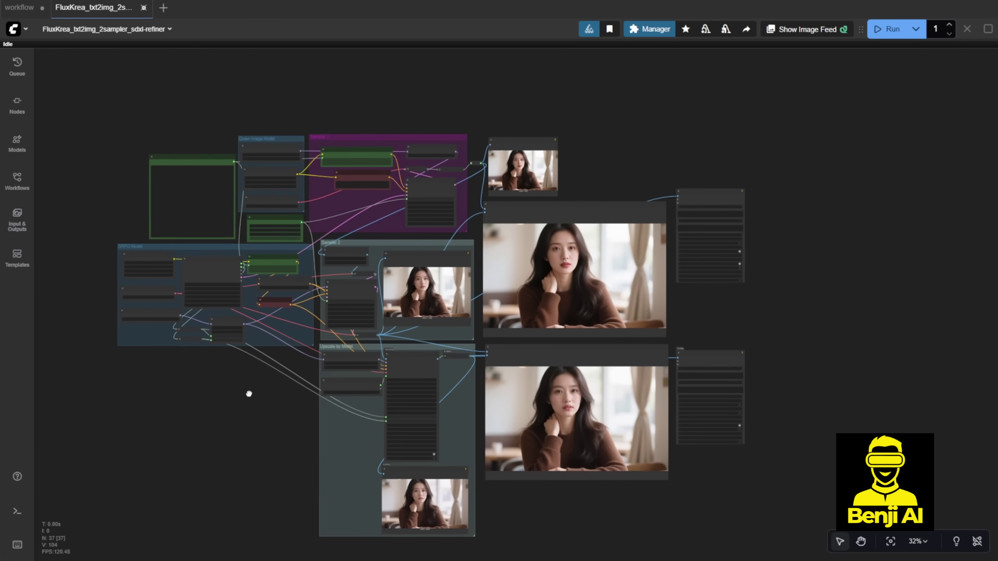
Zoom into the first Image Comparer to examine the pink-dress portrait.
scroll(243, 221, up, 4)
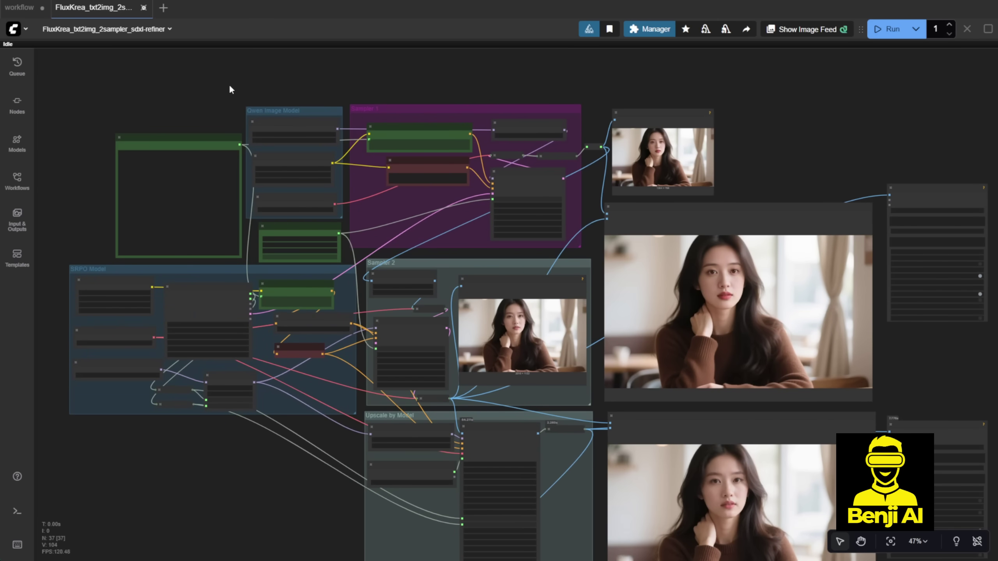
scroll(271, 298, up, 7)
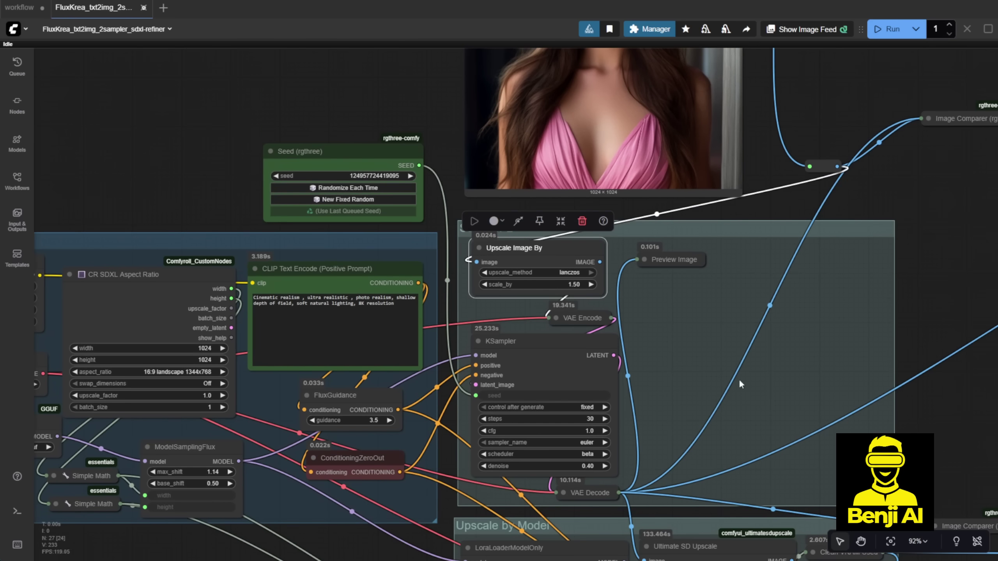
scroll(734, 390, up, 4)
scroll(605, 295, up, 3)
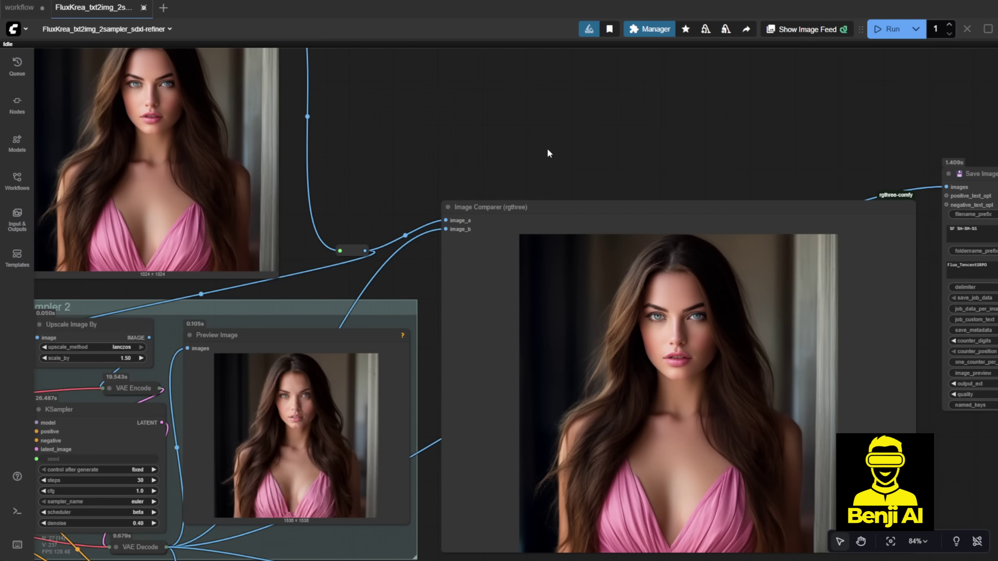
drag(547, 152, 497, 105)
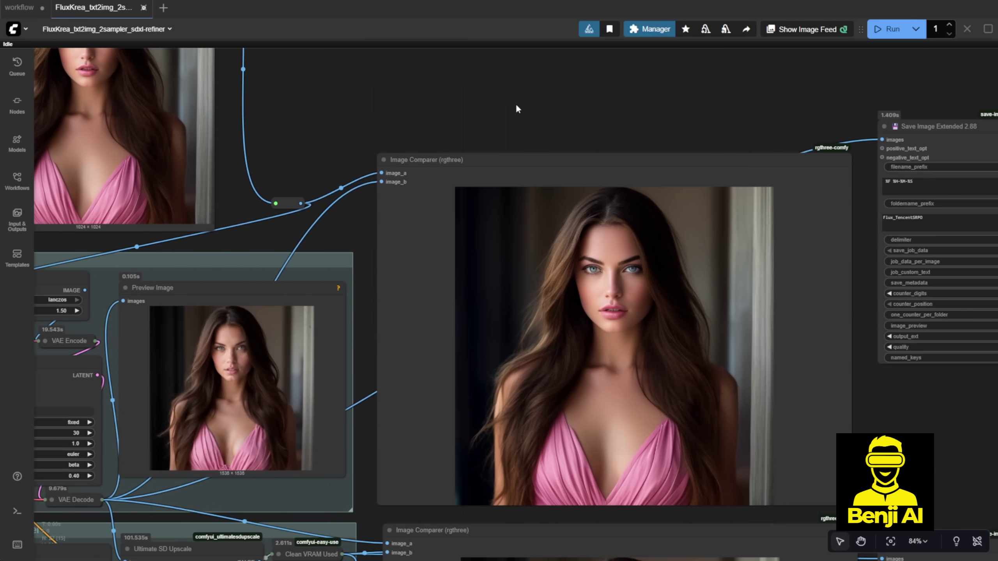
scroll(517, 108, up, 3)
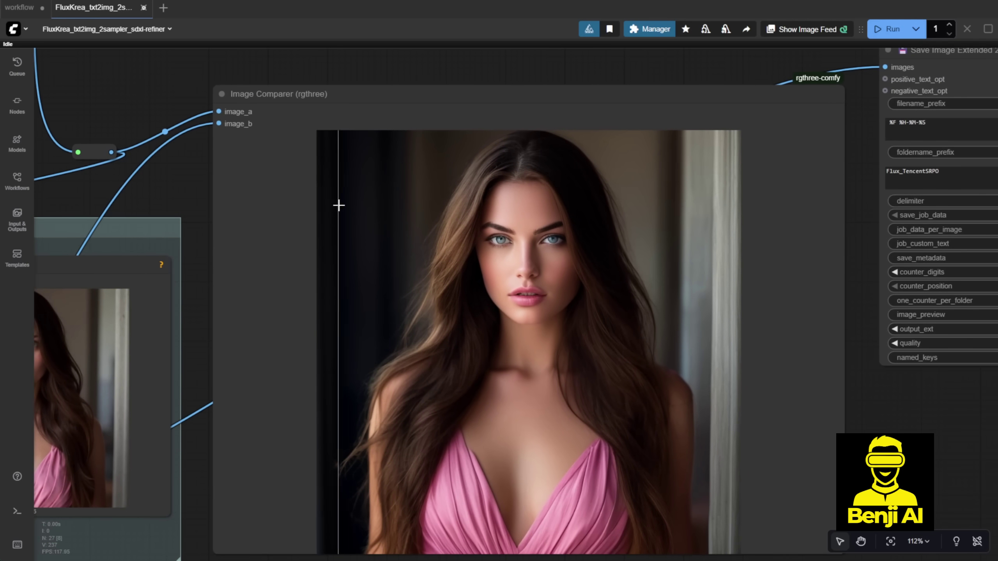
scroll(432, 231, up, 3)
scroll(378, 236, up, 4)
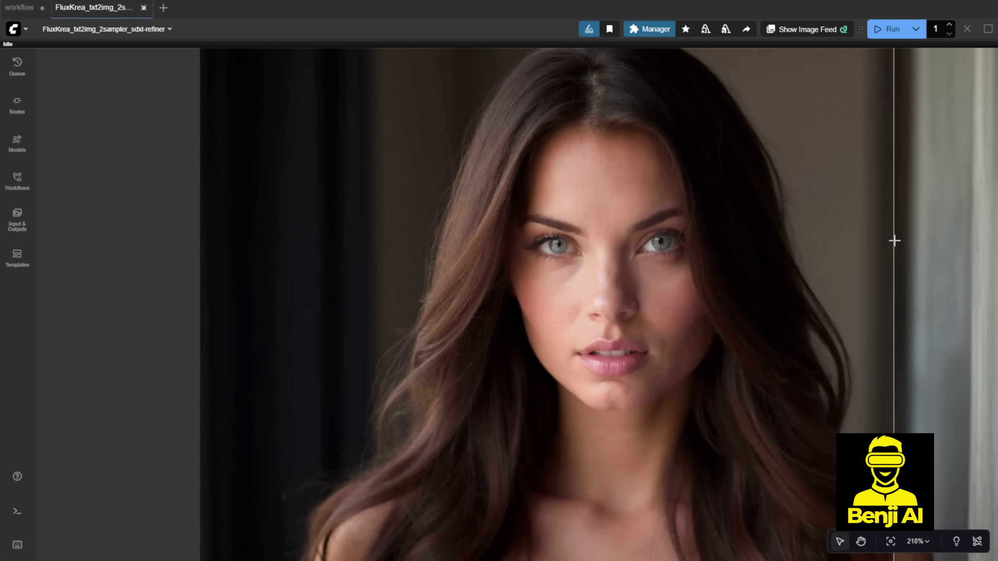
Compare the pink-dress results across both Image Comparers and the save nodes.
scroll(129, 431, down, 10)
scroll(132, 423, up, 5)
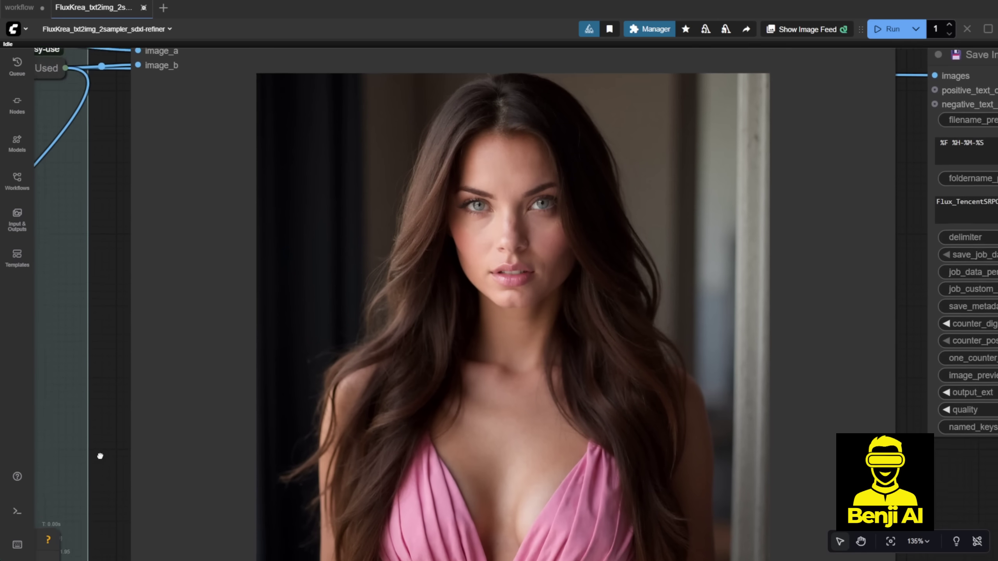
scroll(313, 312, up, 2)
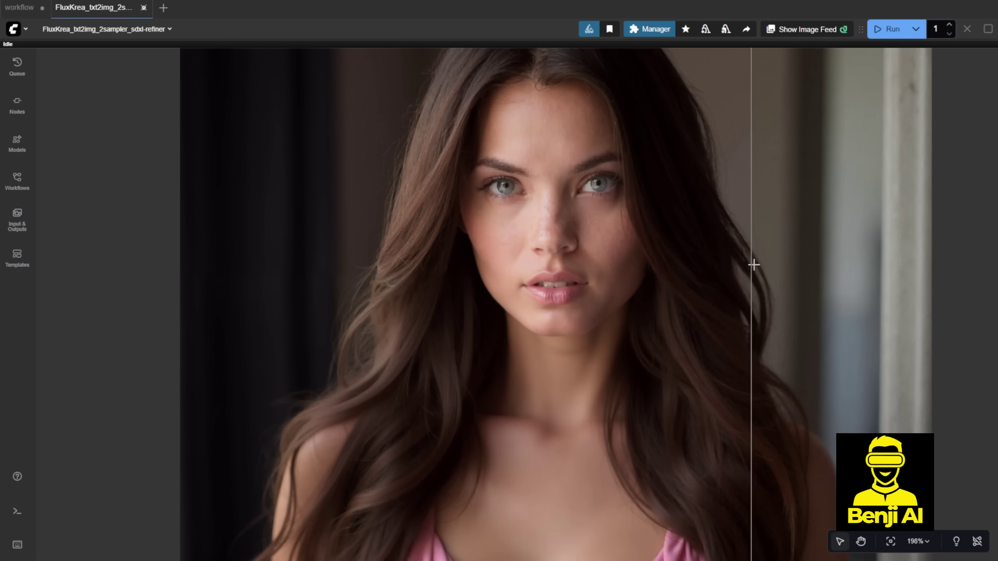
scroll(642, 235, up, 5)
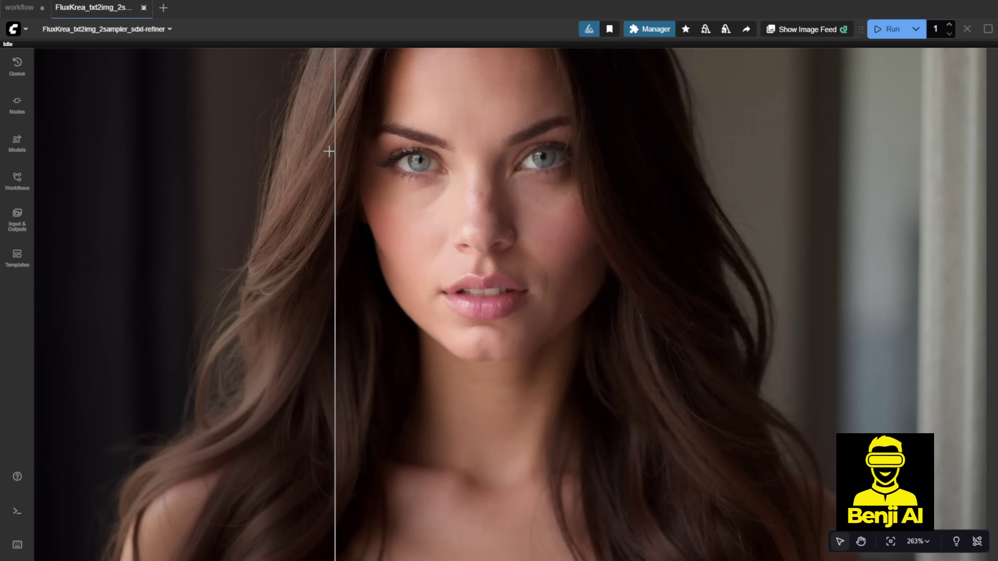
scroll(644, 166, down, 2)
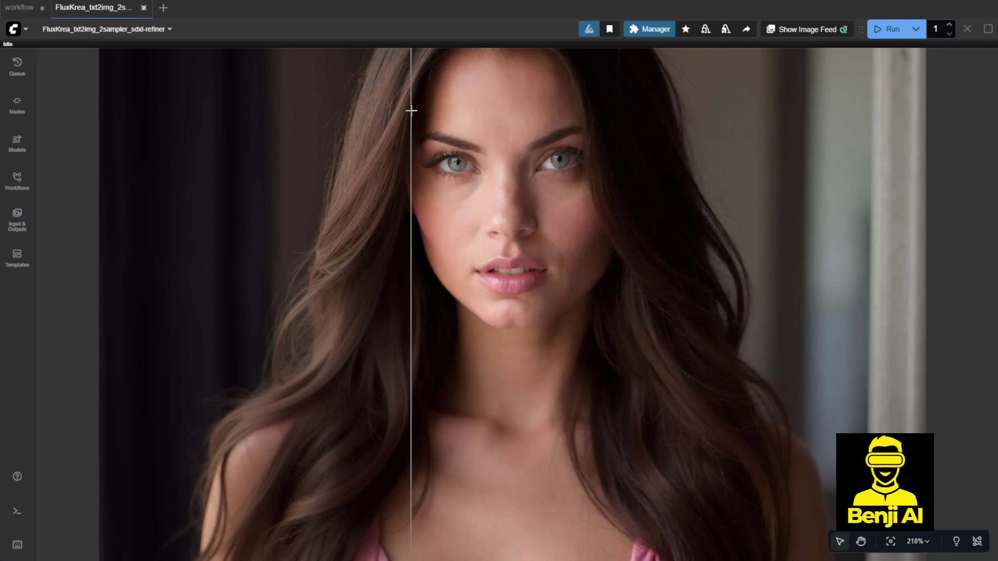
scroll(123, 151, down, 3)
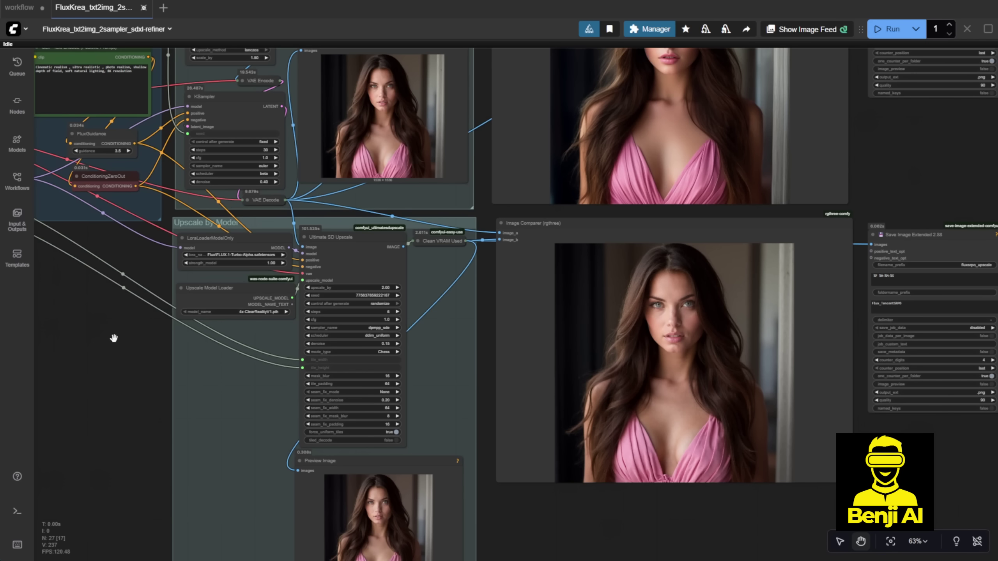
scroll(114, 338, down, 3)
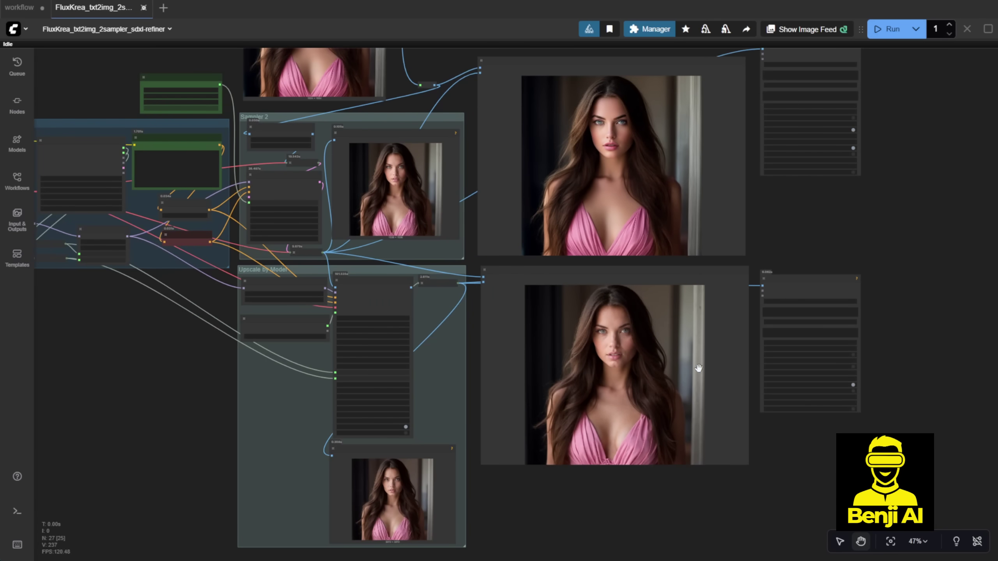
scroll(626, 296, up, 3)
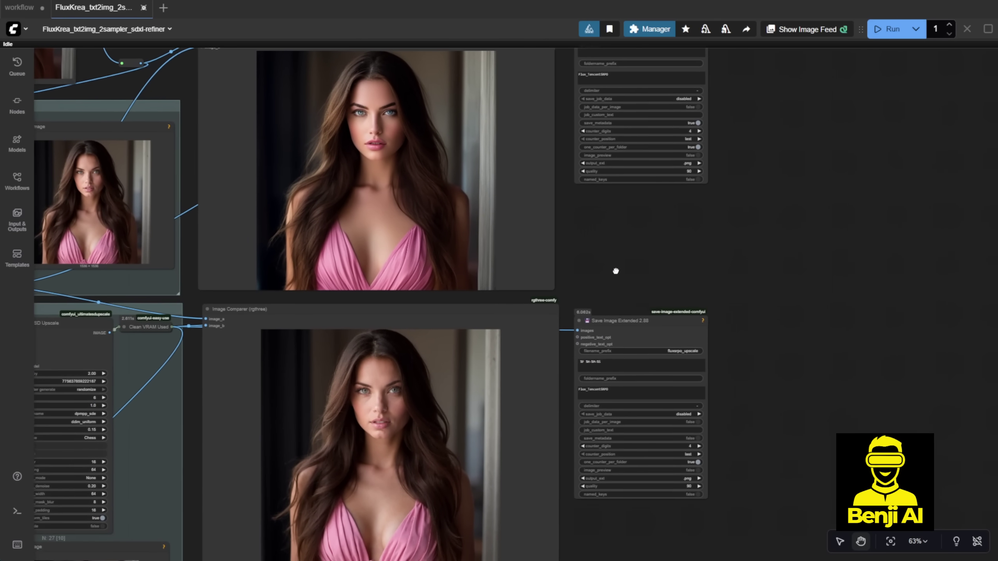
drag(616, 271, 600, 257)
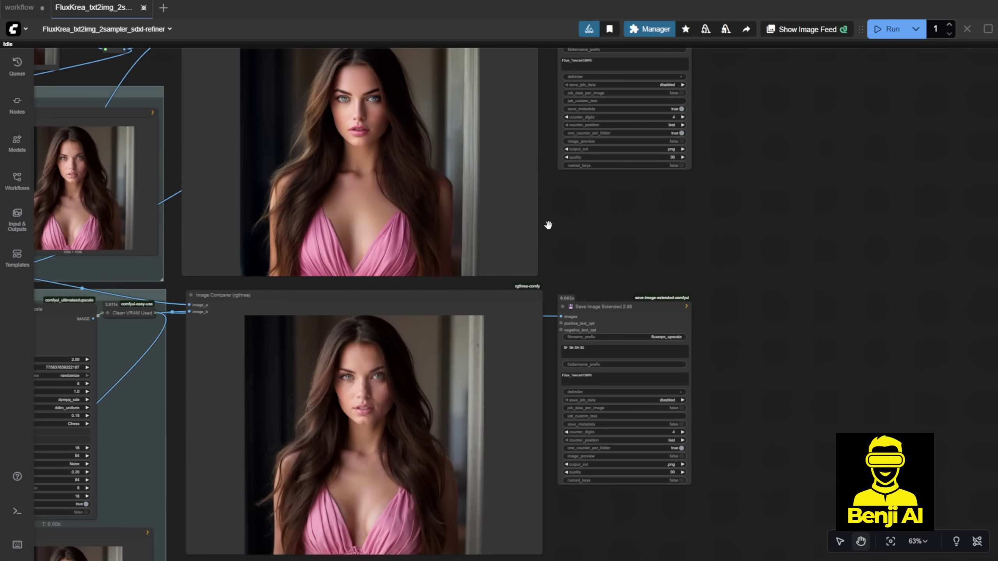